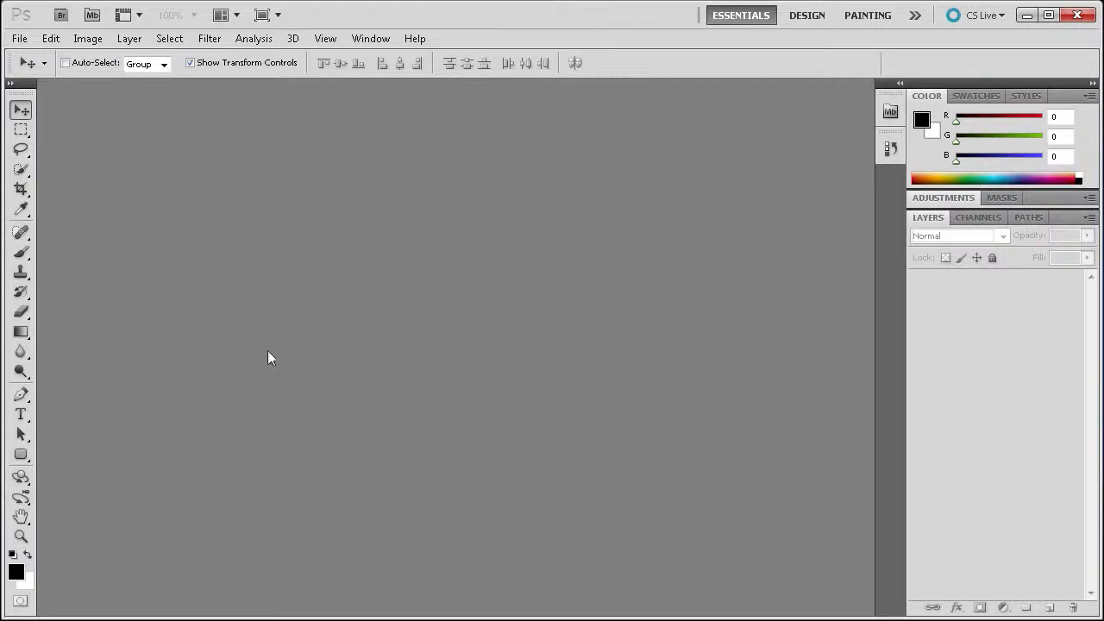
# Create a new 500 x 500 px RGB document at 72 pixels/inch with a transparent background
pyautogui.click(19, 38)
pyautogui.click(35, 53)
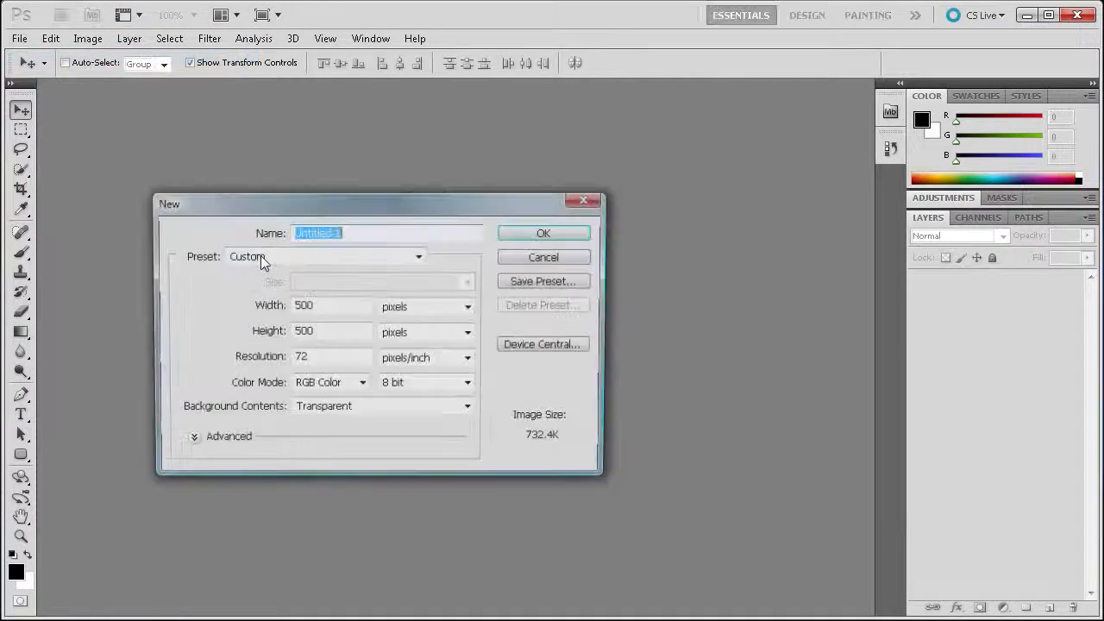
pyautogui.click(516, 233)
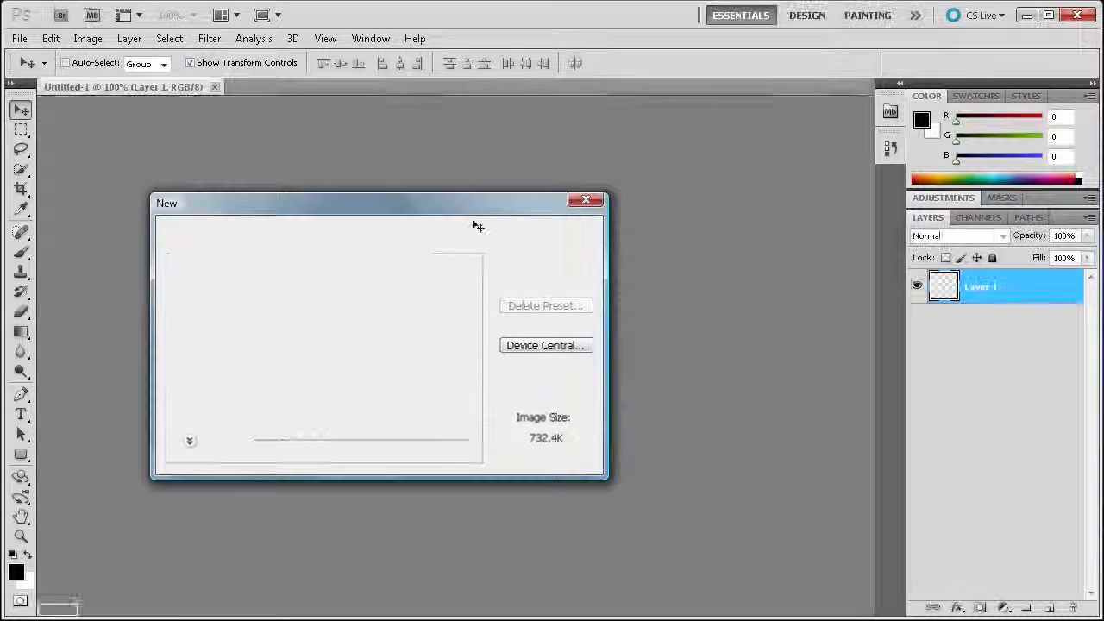
# Draw a black rounded square about 278 px wide with a 40 px corner radius as a shape layer
pyautogui.moveTo(26, 457); pyautogui.dragTo(74, 467)
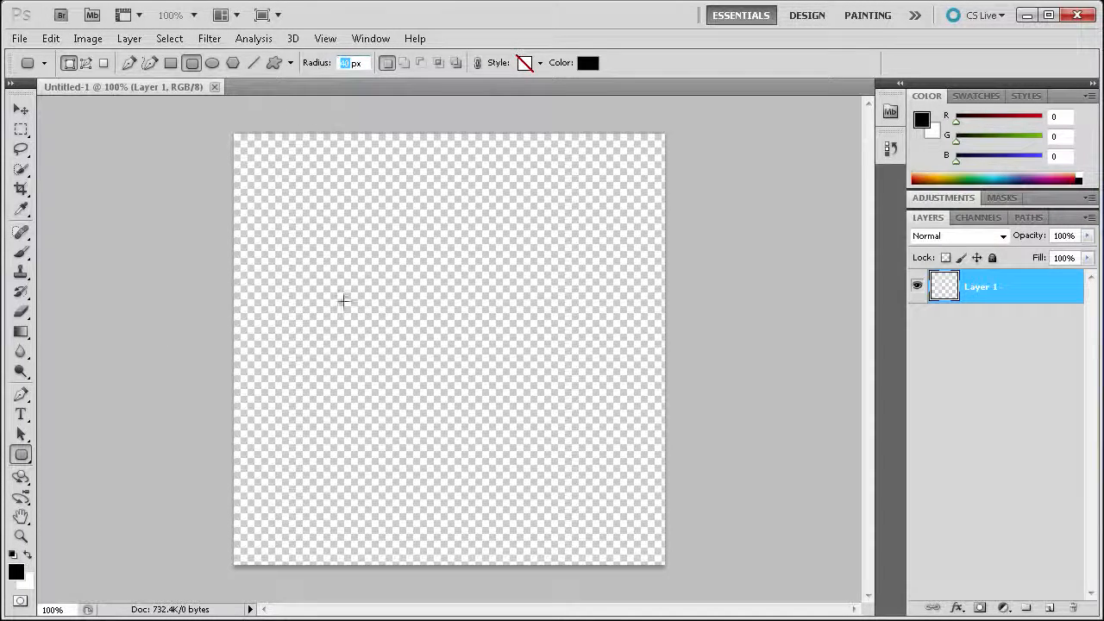
pyautogui.press('Return')
pyautogui.moveTo(332, 248); pyautogui.dragTo(570, 489)
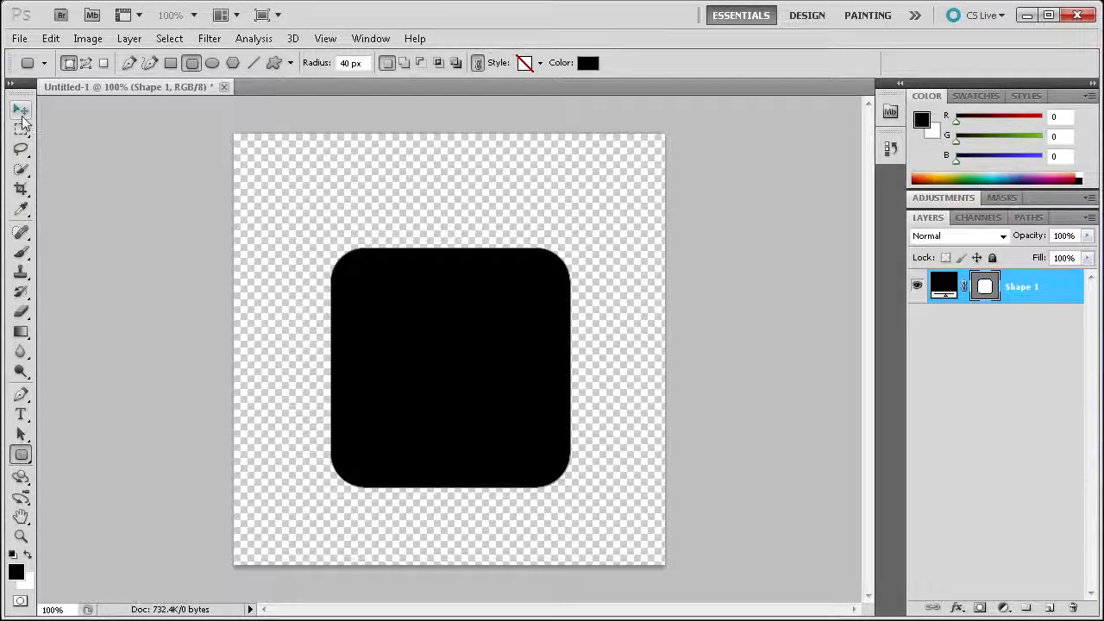
# Resize the rounded square proportionally to 235 px wide and move it to the centre of the canvas
pyautogui.click(22, 112)
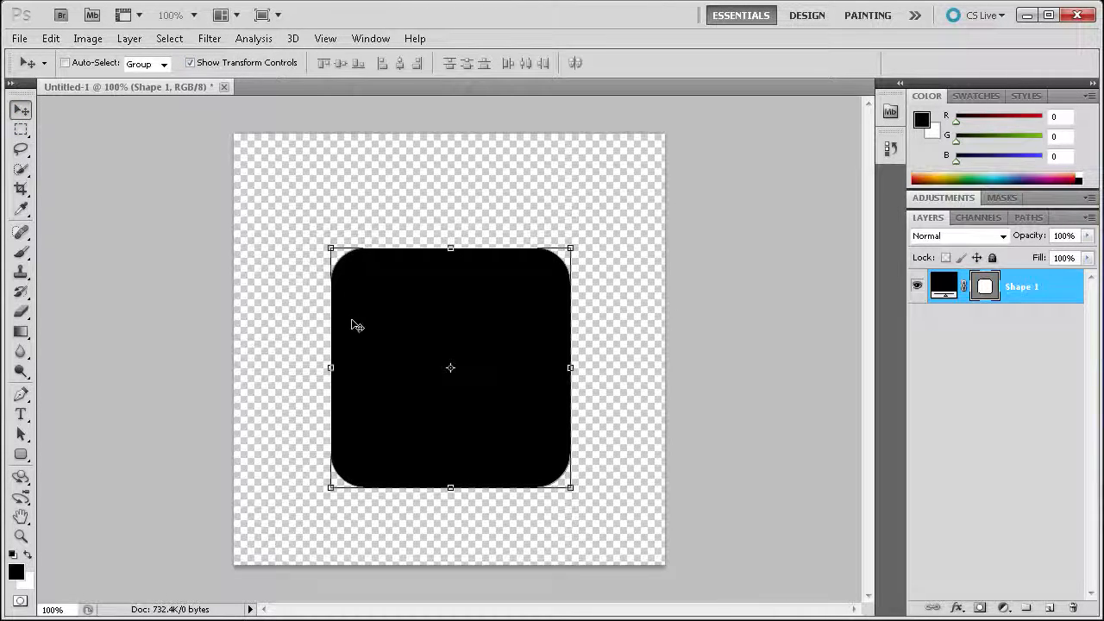
pyautogui.click(325, 243)
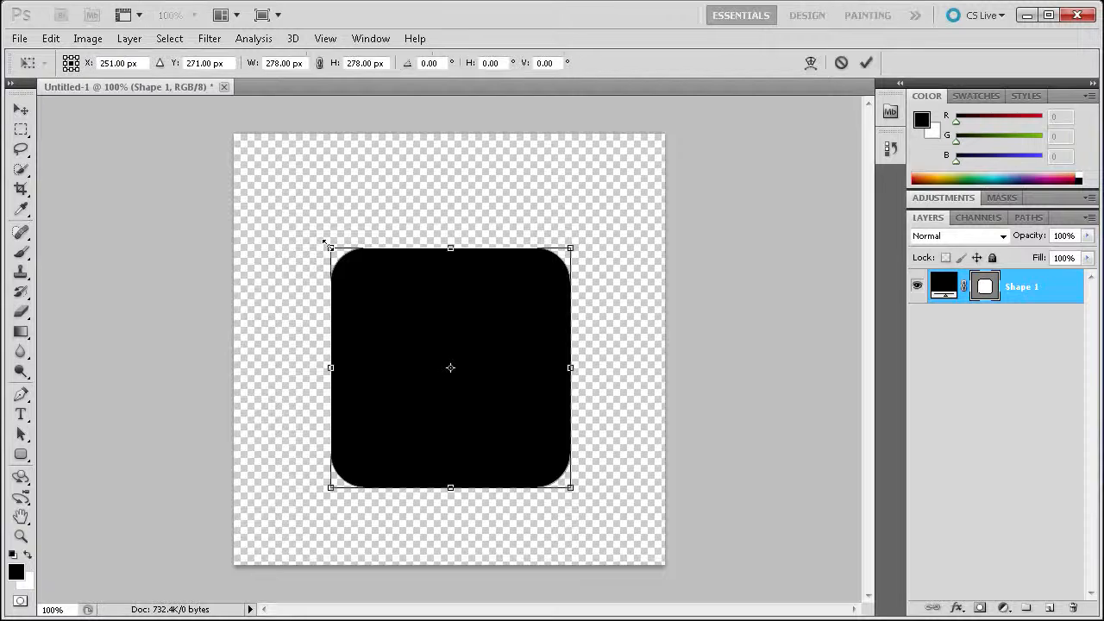
pyautogui.rightClick(289, 65)
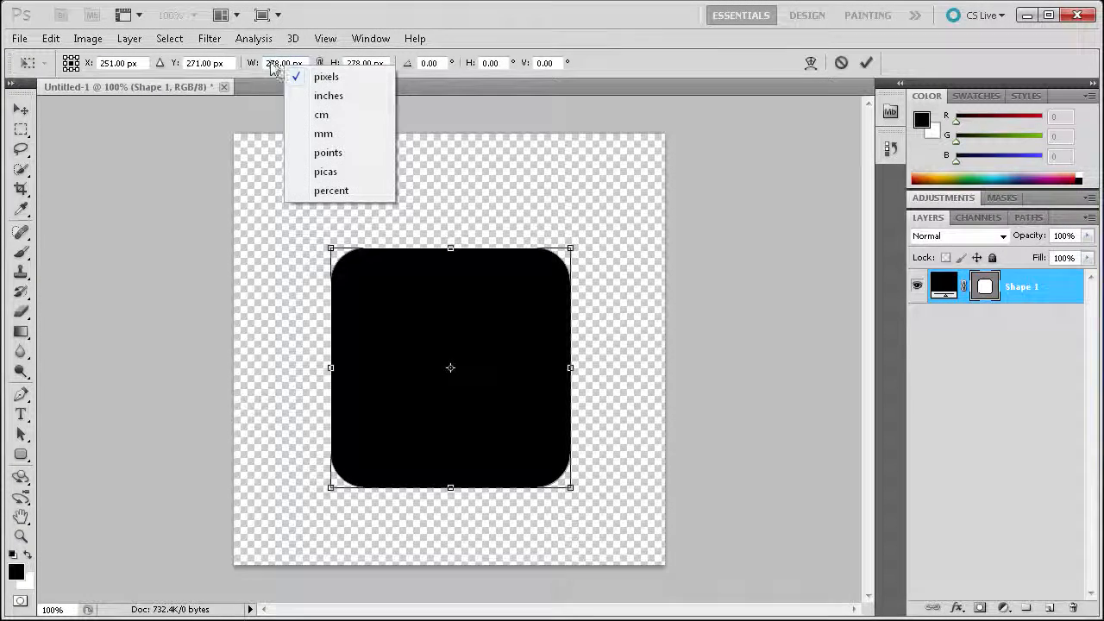
pyautogui.click(247, 67)
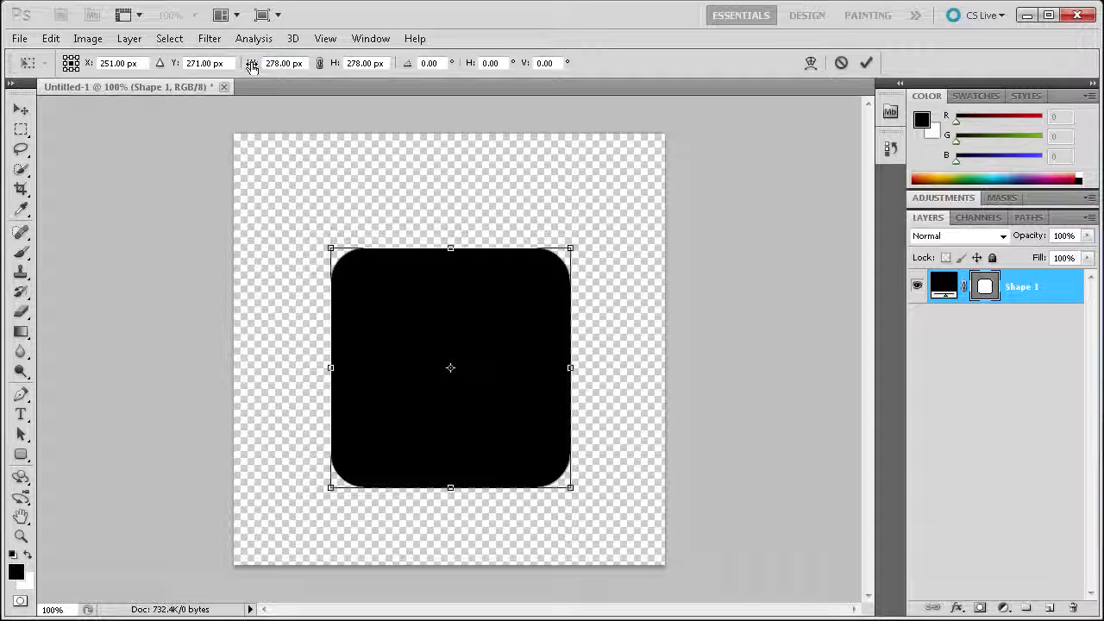
pyautogui.rightClick(287, 66)
pyautogui.click(310, 77)
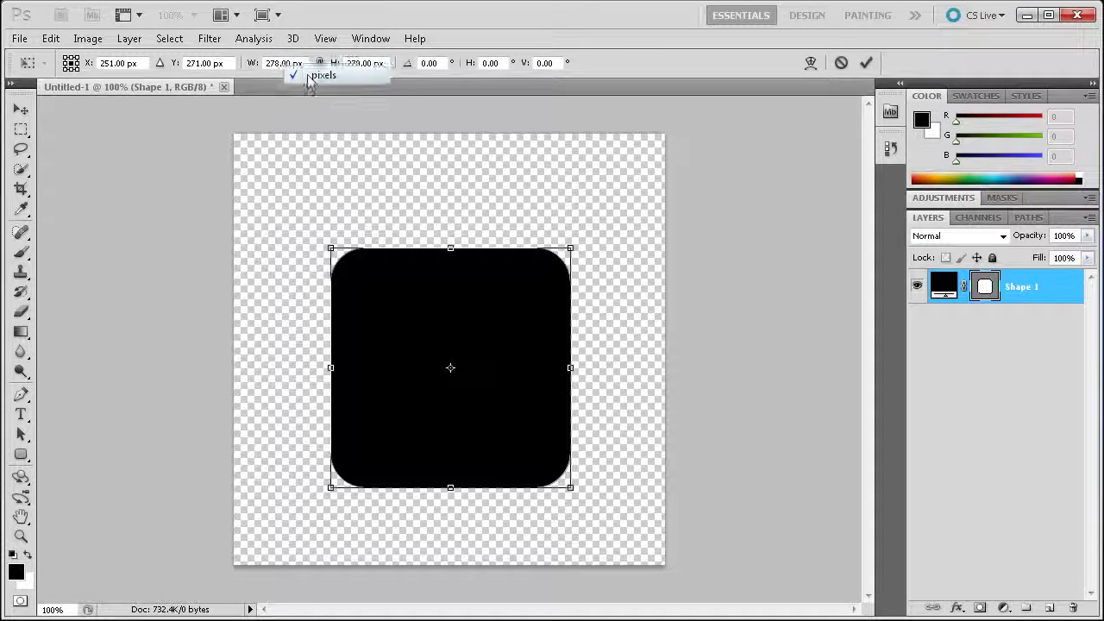
pyautogui.click(319, 66)
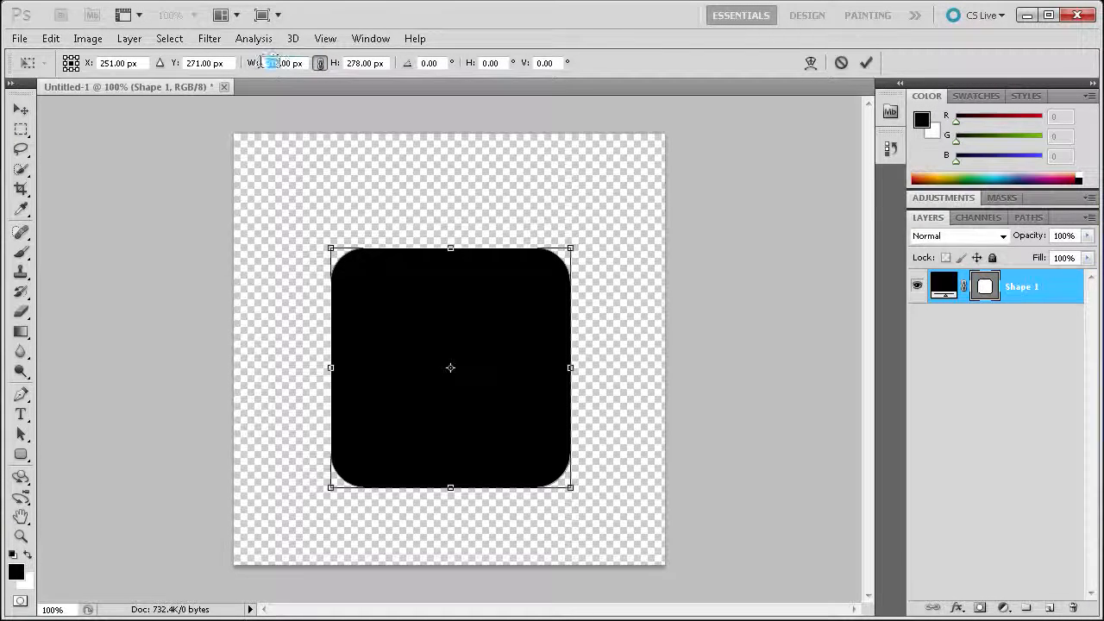
pyautogui.write('235')
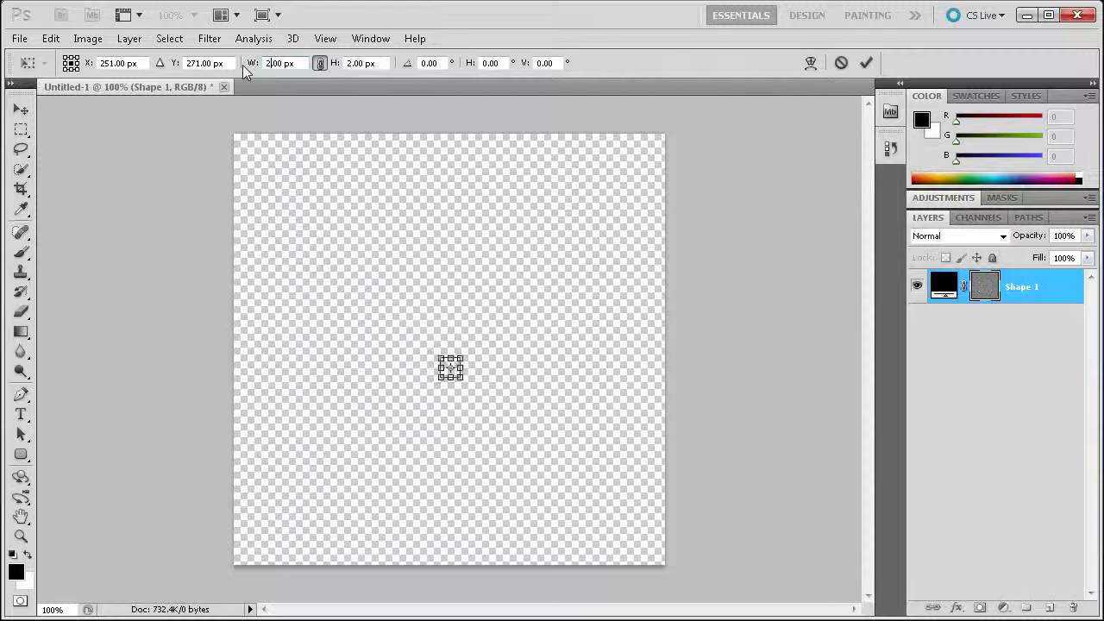
pyautogui.click(866, 62)
pyautogui.moveTo(386, 325); pyautogui.dragTo(383, 304)
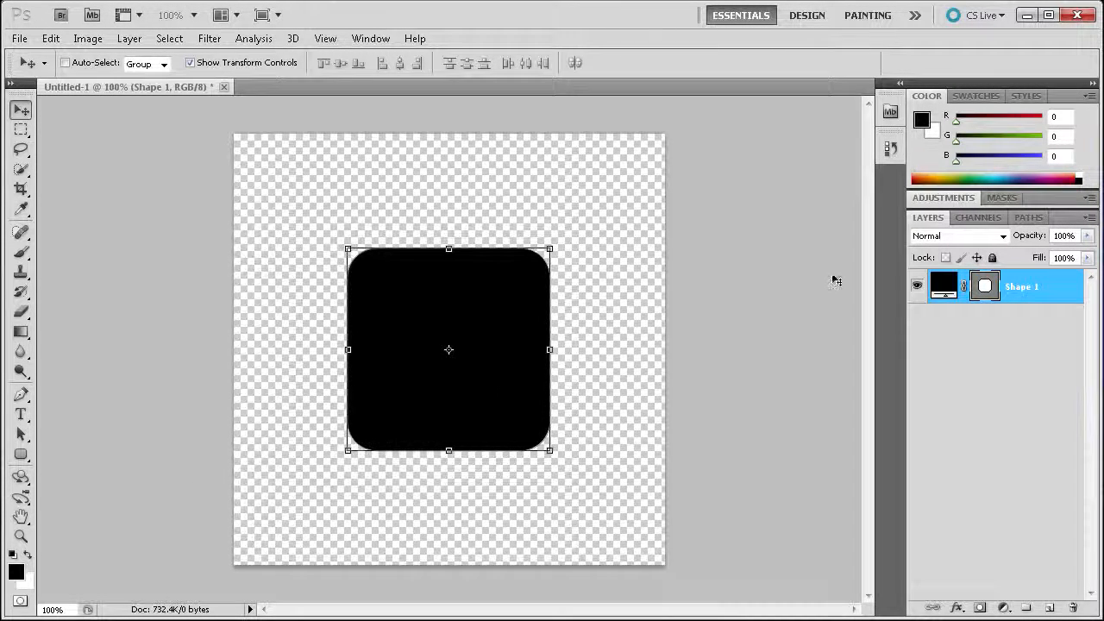
# Change the fill colour of the rounded square's shape layer to #32b4d7
pyautogui.press('i')
pyautogui.doubleClick(945, 289)
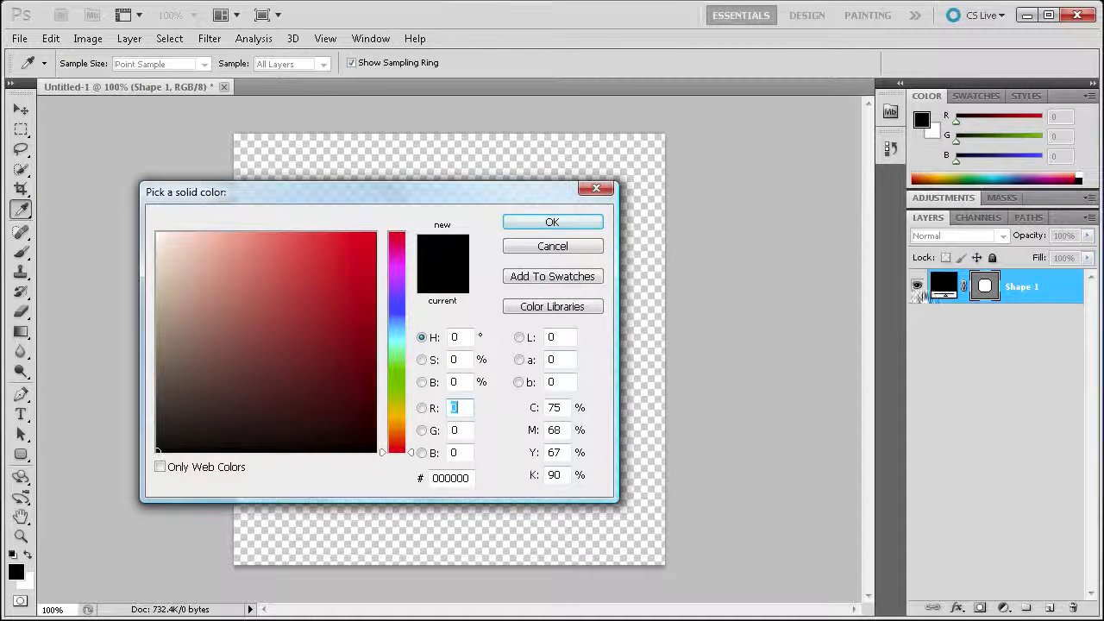
pyautogui.click(469, 477)
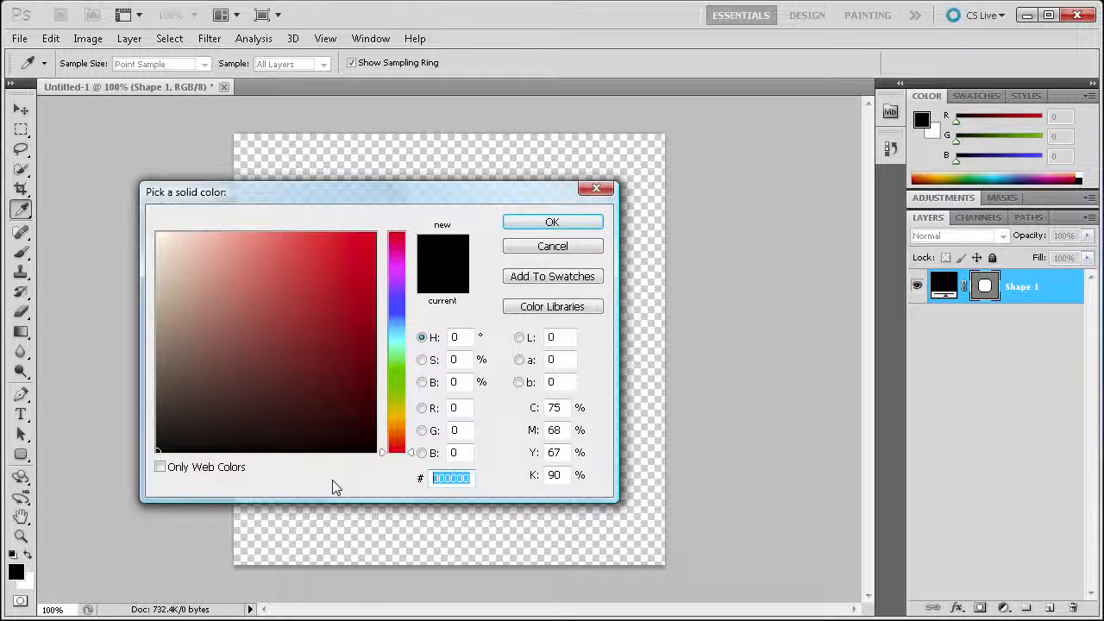
pyautogui.write('32')
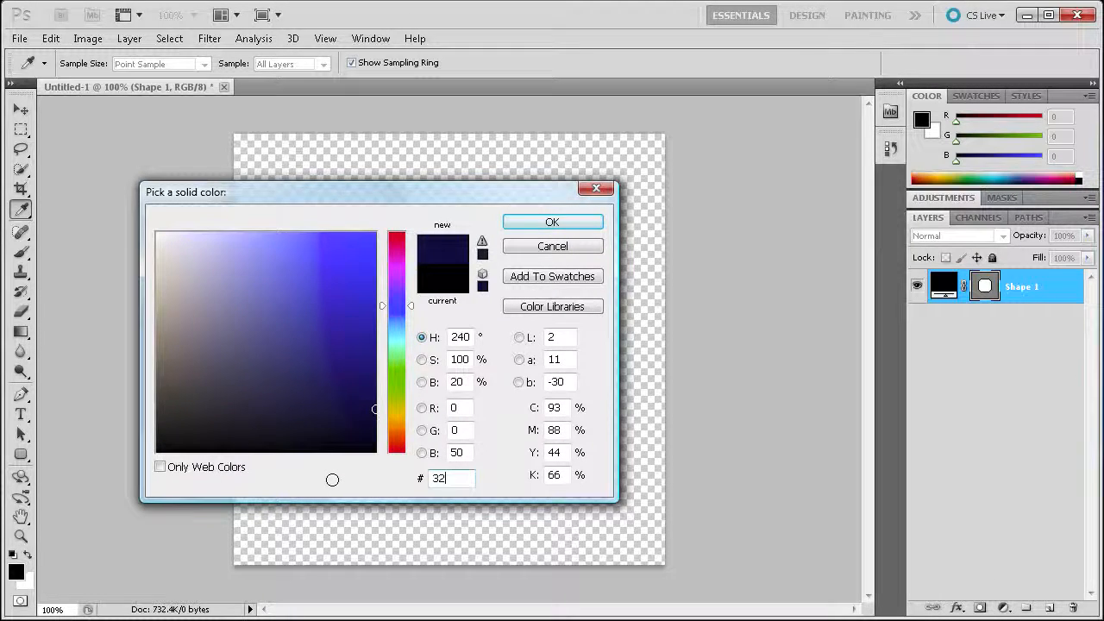
pyautogui.write('b4d')
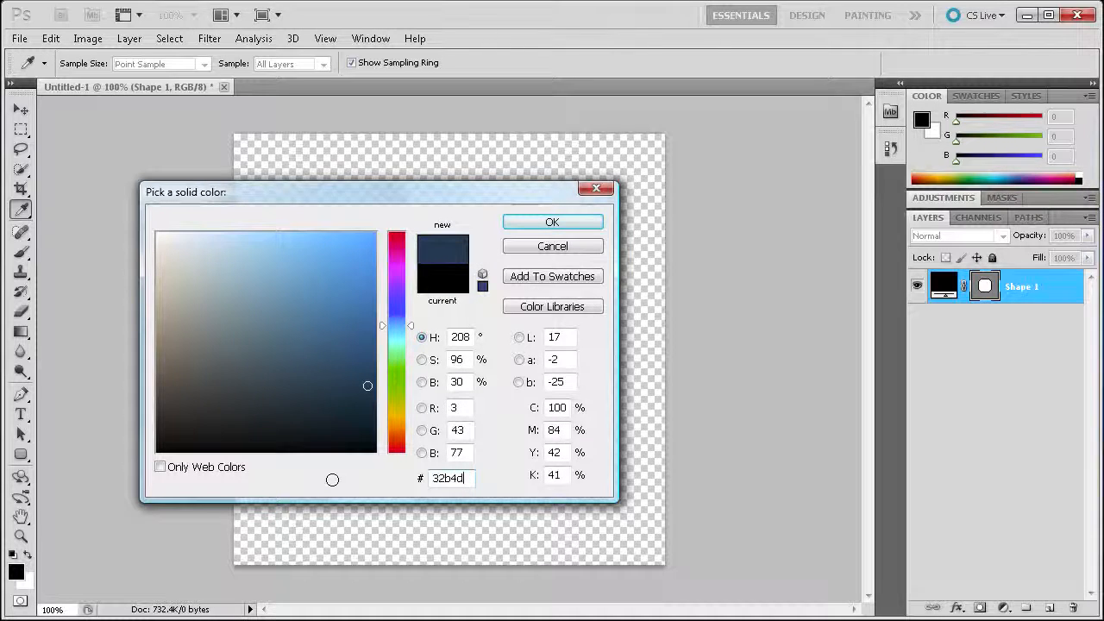
pyautogui.write('7')
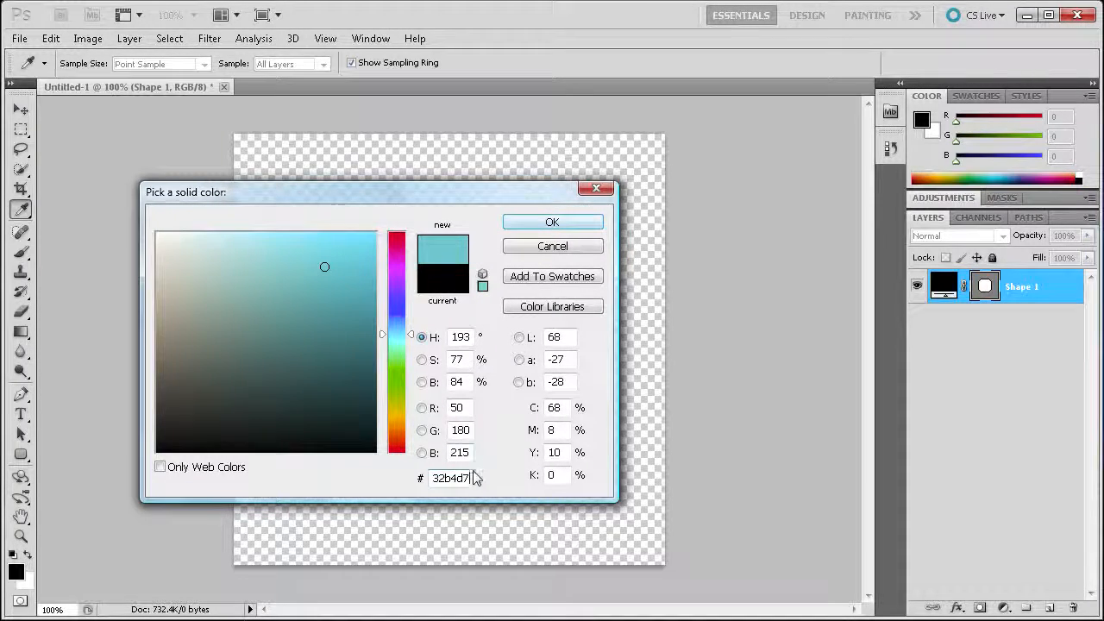
pyautogui.moveTo(473, 477); pyautogui.dragTo(394, 468)
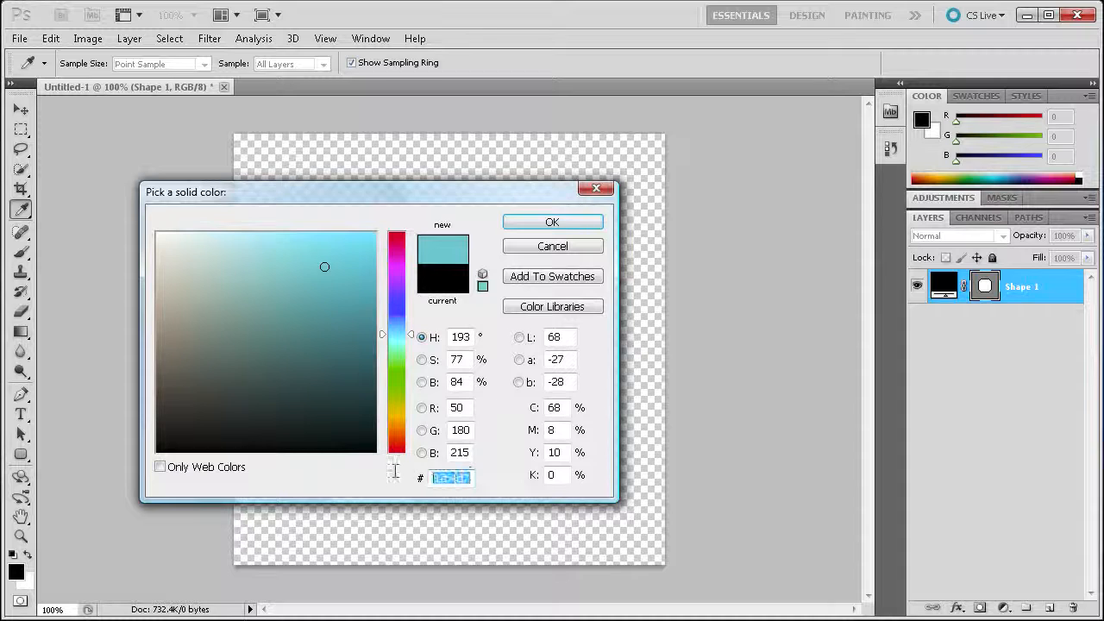
pyautogui.click(545, 224)
pyautogui.press('v')
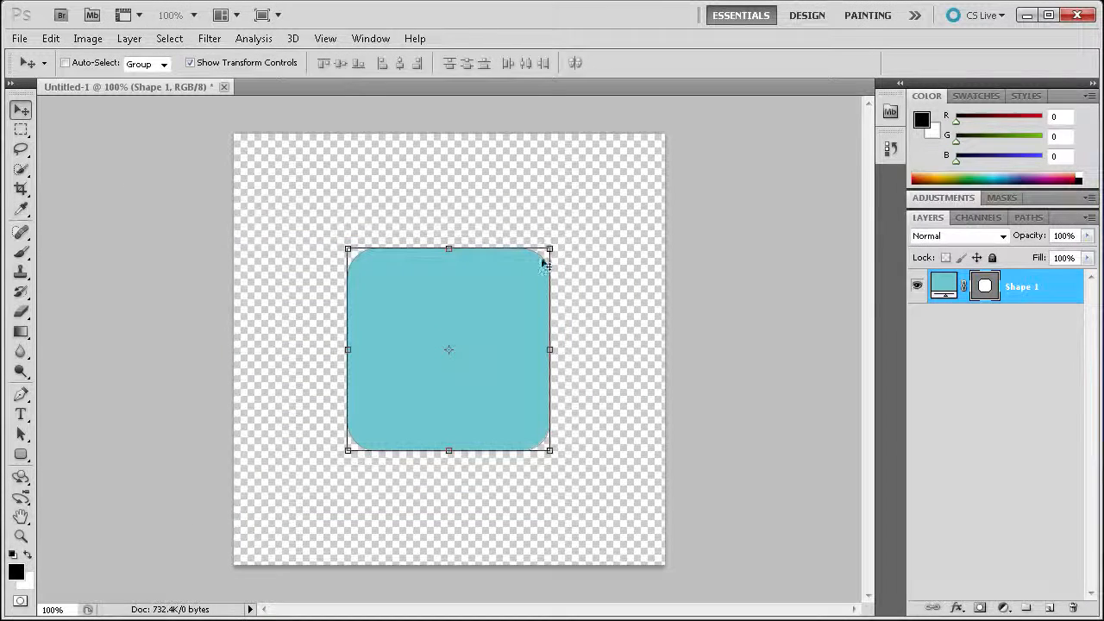
# Duplicate the rounded square's shape layer and set the copy's fill colour to #7fd0e7
pyautogui.moveTo(1033, 300); pyautogui.dragTo(1050, 608)
pyautogui.doubleClick(944, 285)
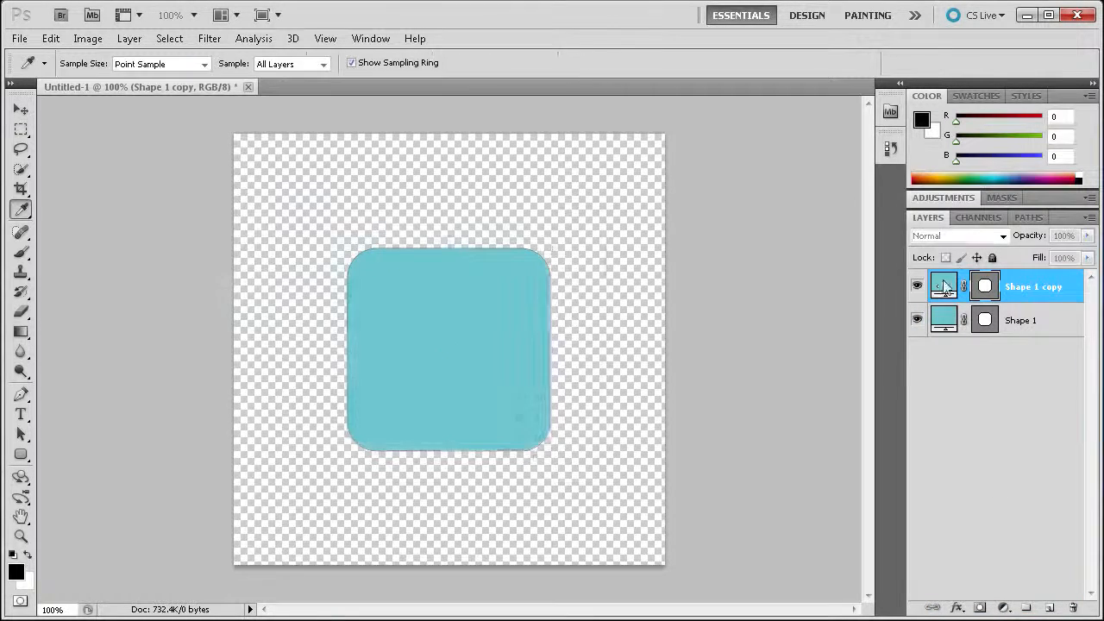
pyautogui.doubleClick(453, 478)
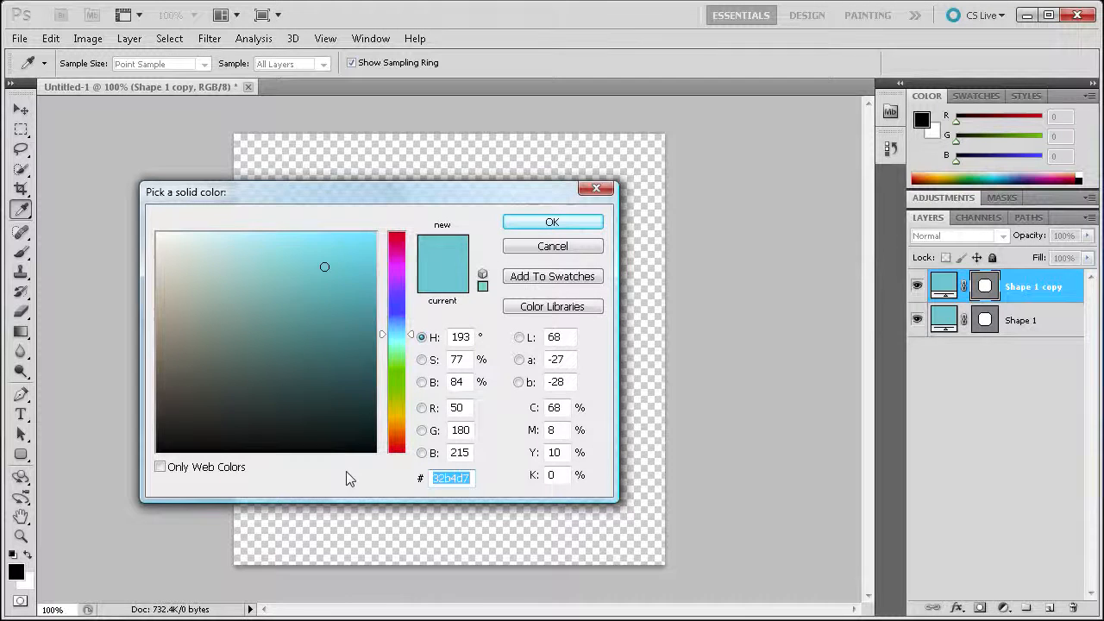
pyautogui.write('7fd')
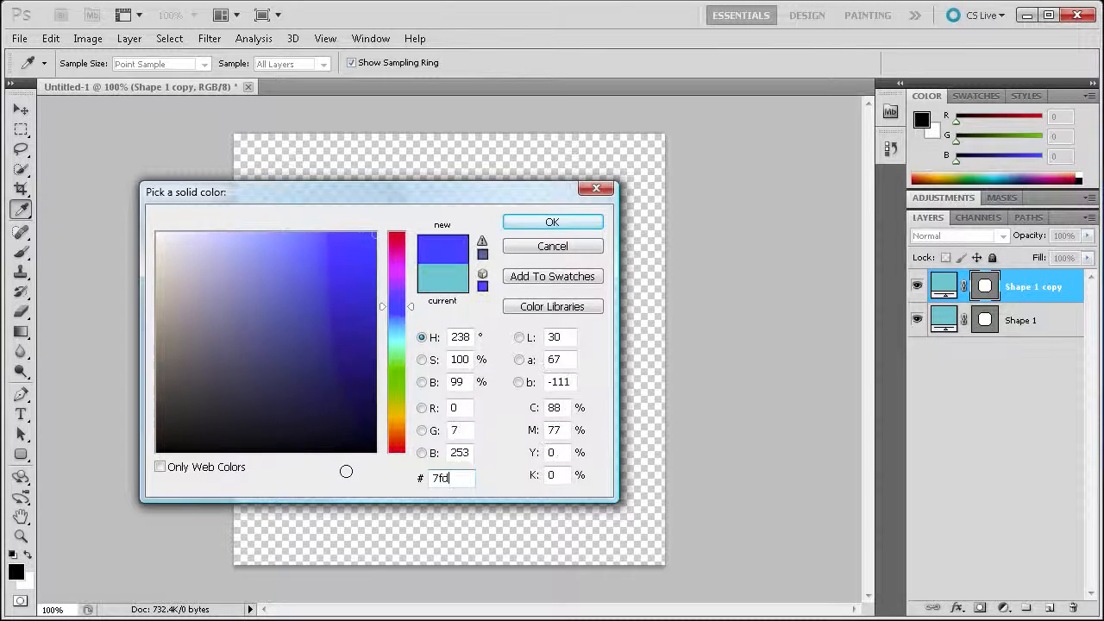
pyautogui.write('0e7')
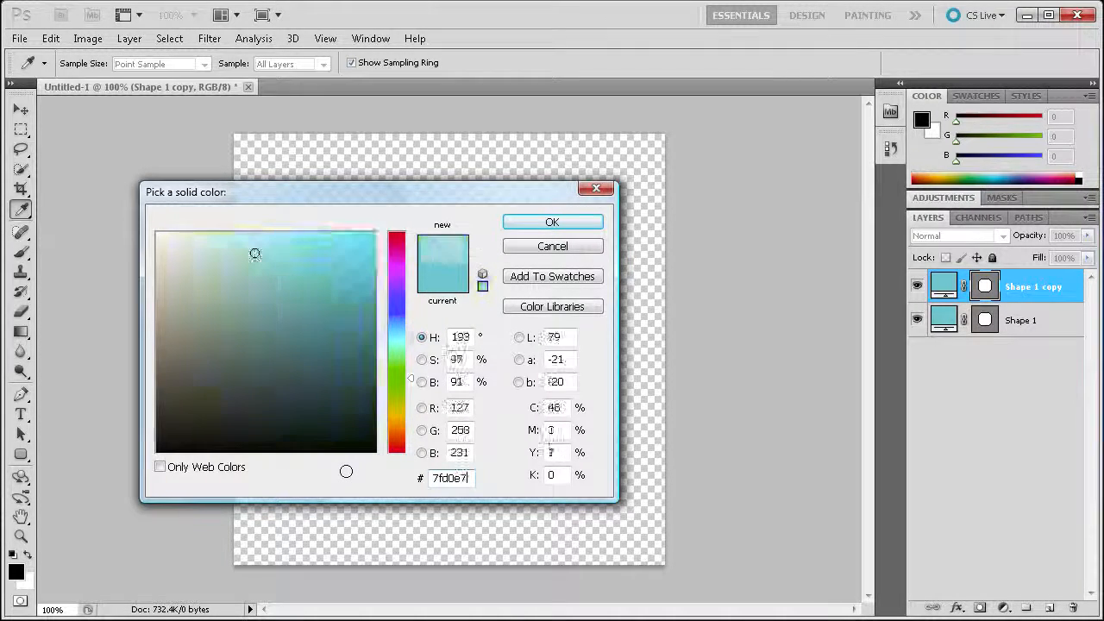
pyautogui.click(554, 223)
pyautogui.press('v')
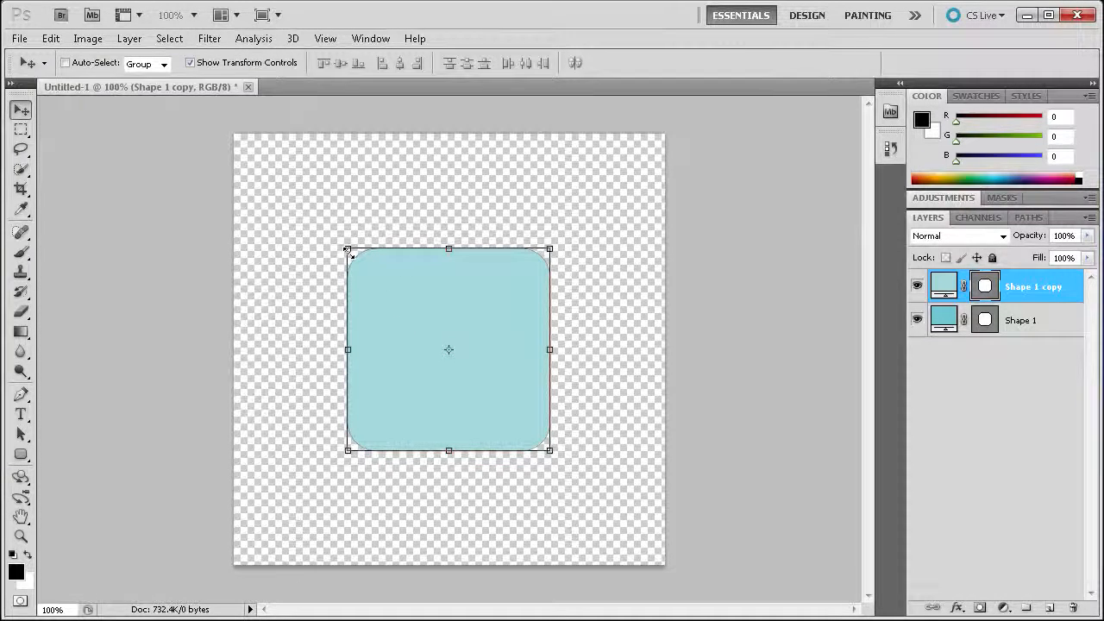
# Scale the light-blue copy down about its centre to about 222 px square
pyautogui.moveTo(350, 246); pyautogui.dragTo(353, 252)
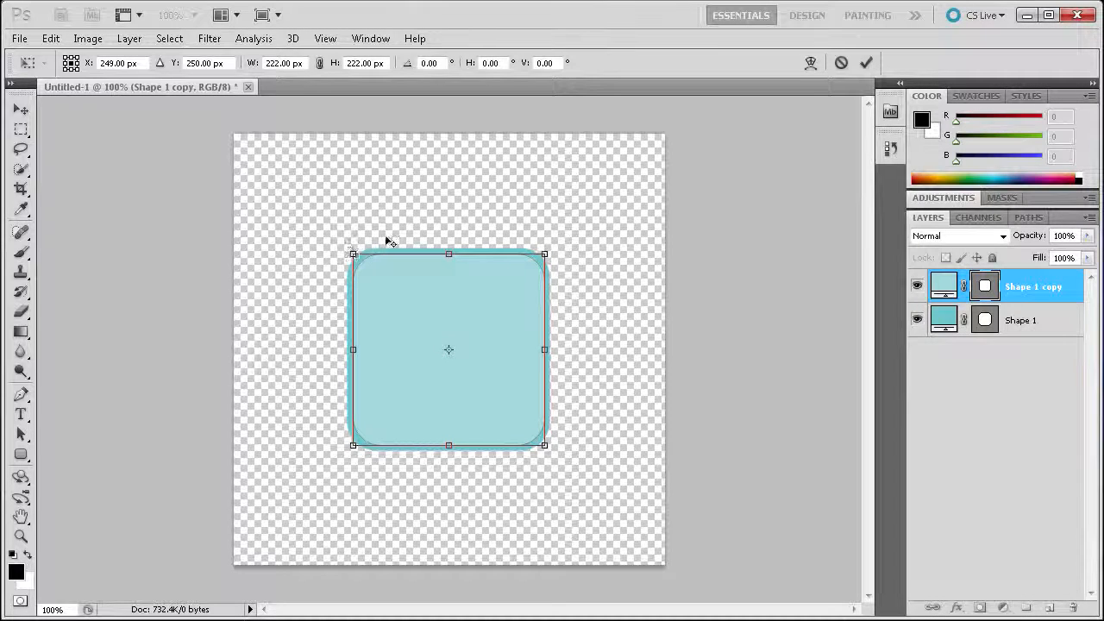
pyautogui.click(866, 62)
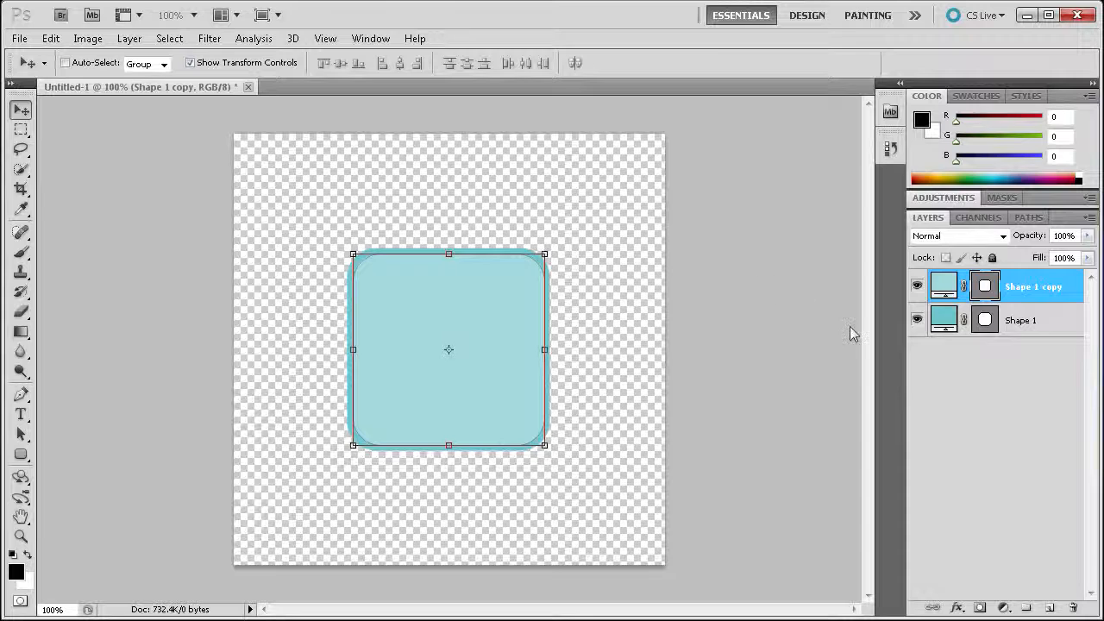
# Duplicate the light-blue shape layer and recolour the new copy with #32b4d7 sampled from the outer square's border
pyautogui.moveTo(1024, 288); pyautogui.dragTo(1051, 610)
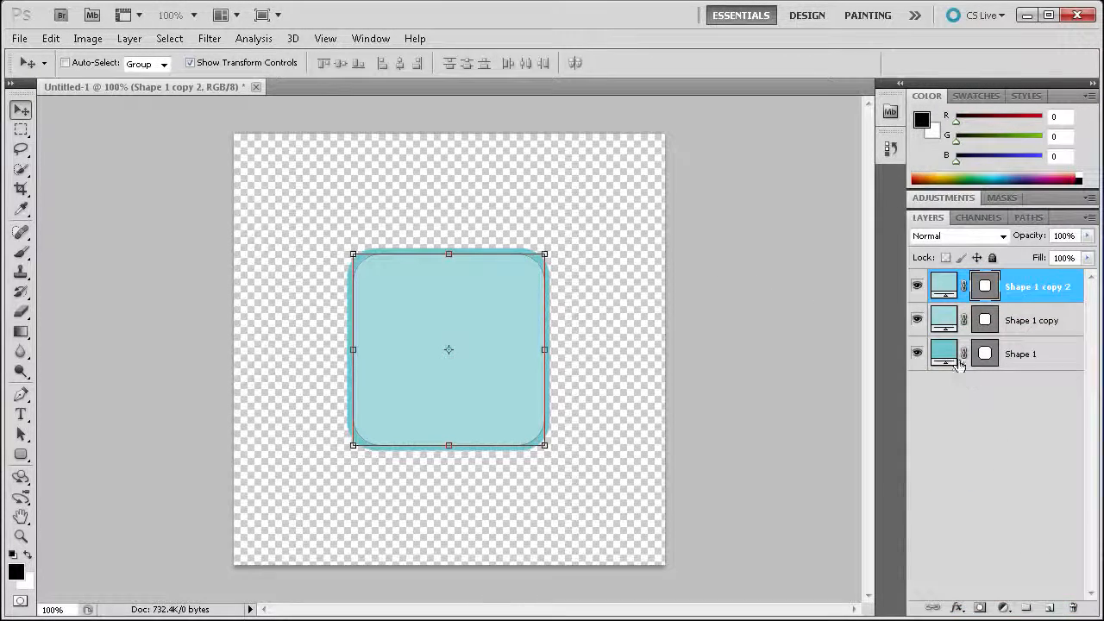
pyautogui.doubleClick(943, 289)
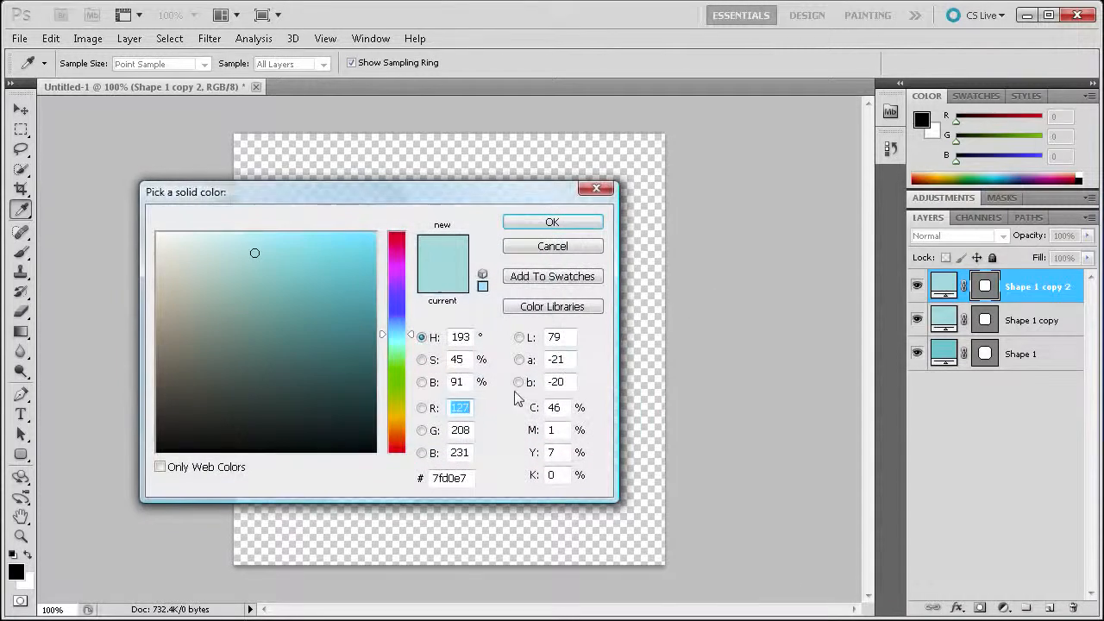
pyautogui.moveTo(400, 194); pyautogui.dragTo(35, 103)
pyautogui.click(356, 374)
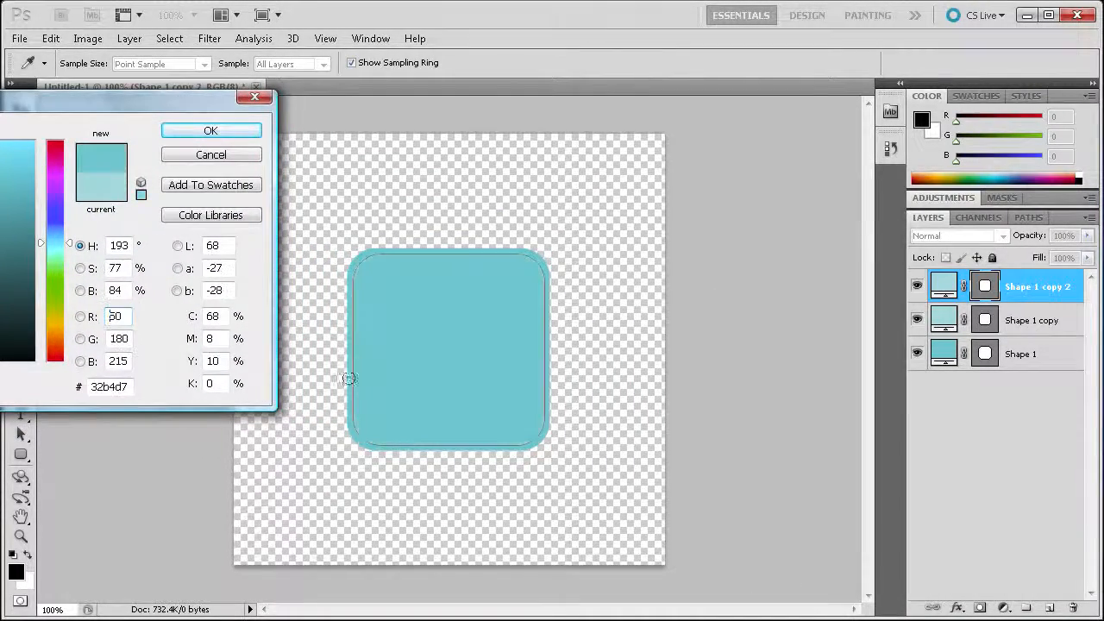
pyautogui.click(194, 136)
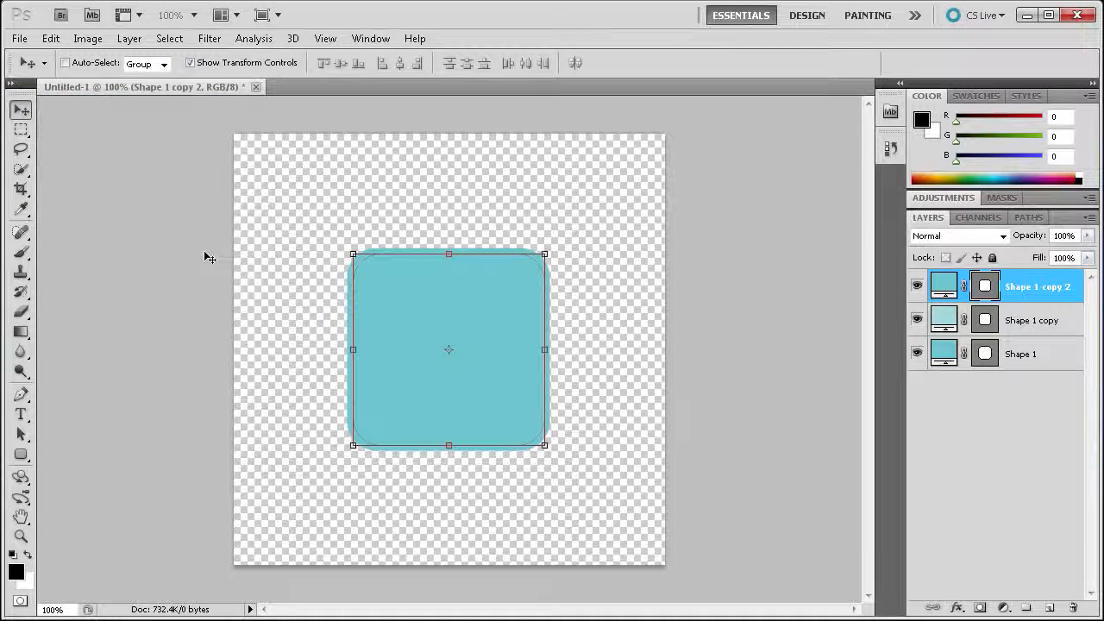
pyautogui.click(353, 256)
pyautogui.moveTo(355, 256); pyautogui.dragTo(359, 259)
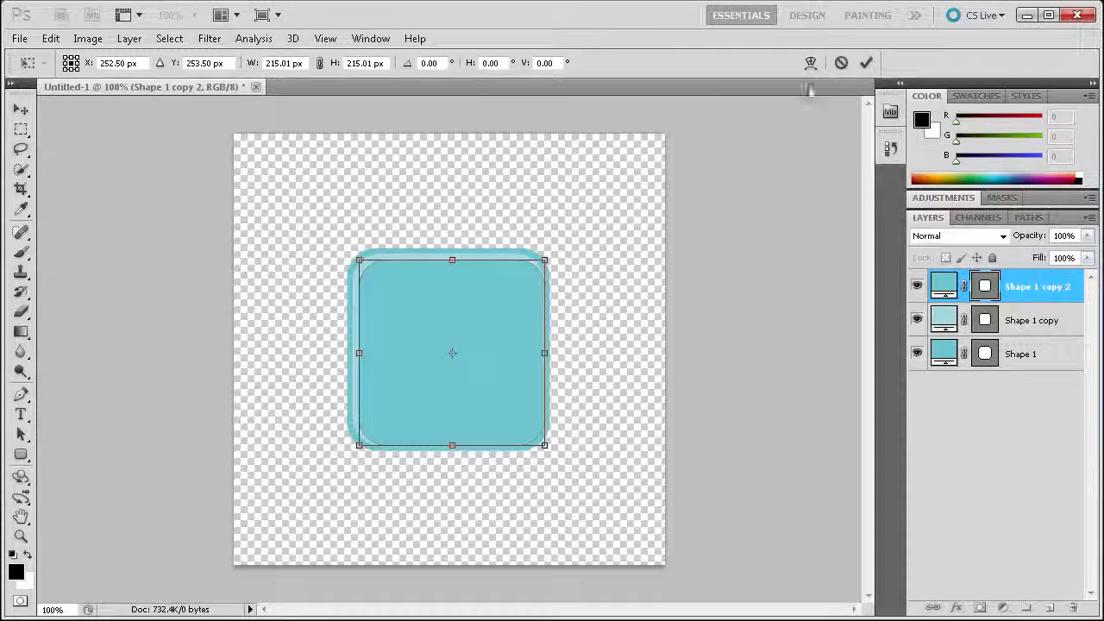
pyautogui.click(841, 62)
# Scale the topmost square down about its centre to just under 208 px, leaving an even light-blue border around it
pyautogui.click(354, 255)
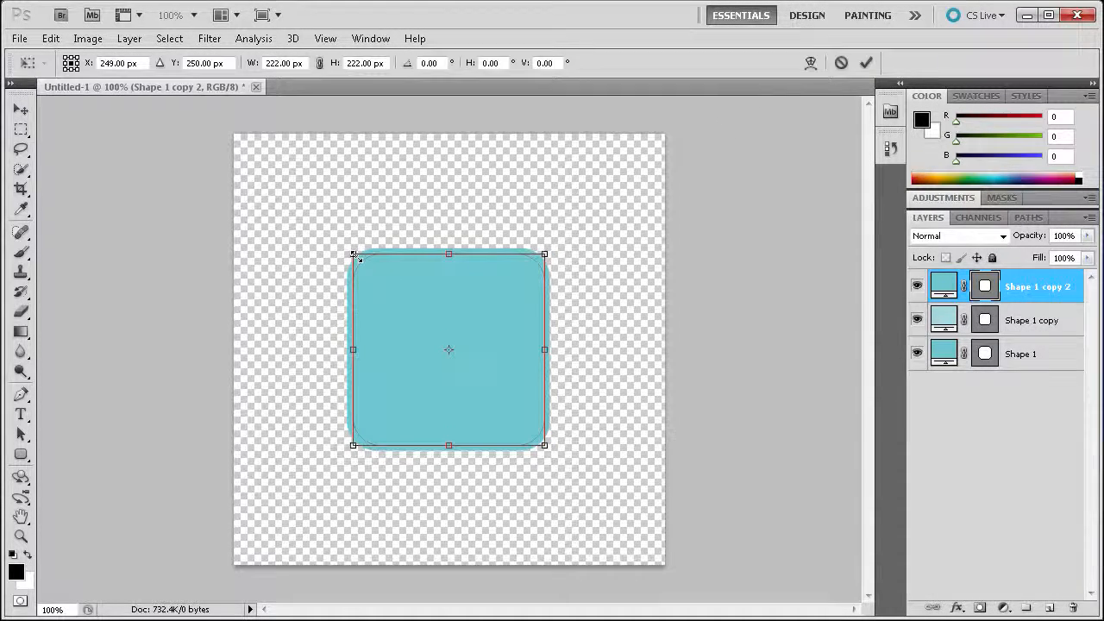
pyautogui.moveTo(354, 255); pyautogui.dragTo(358, 262)
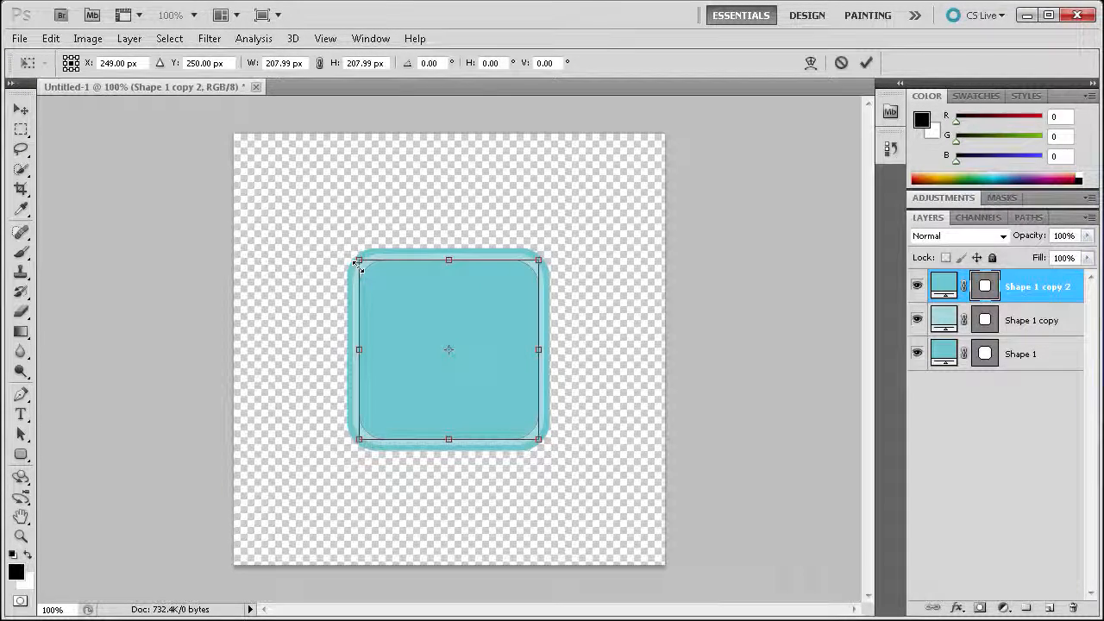
pyautogui.moveTo(358, 265); pyautogui.dragTo(359, 267)
pyautogui.click(866, 62)
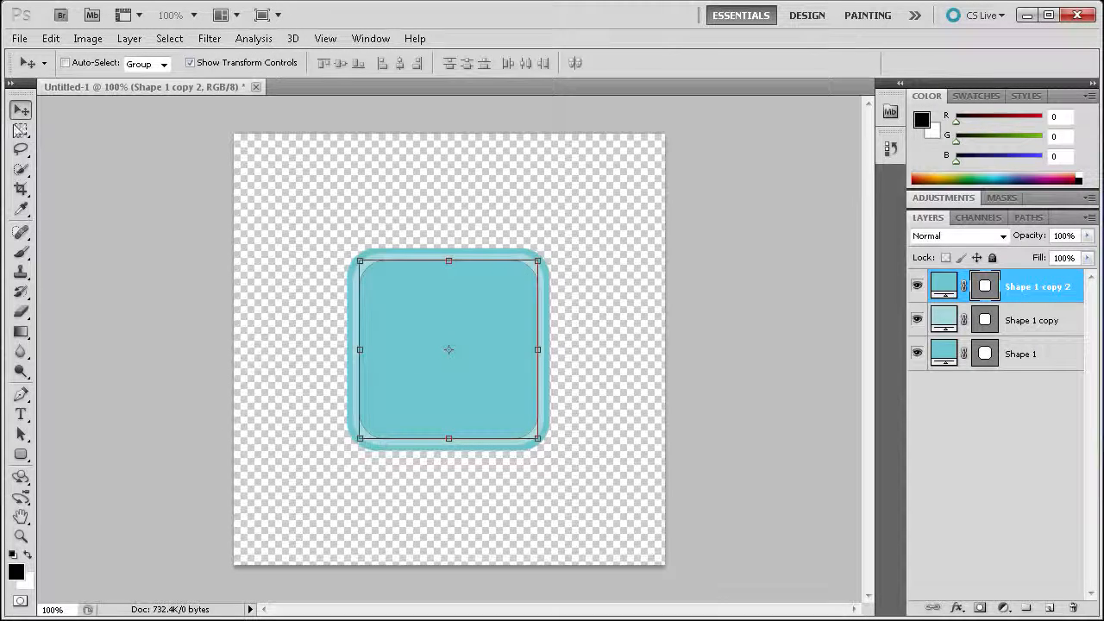
# Make white the foreground colour and start a text layer in the PicoBlackAl font at the canvas's left edge
pyautogui.press('m')
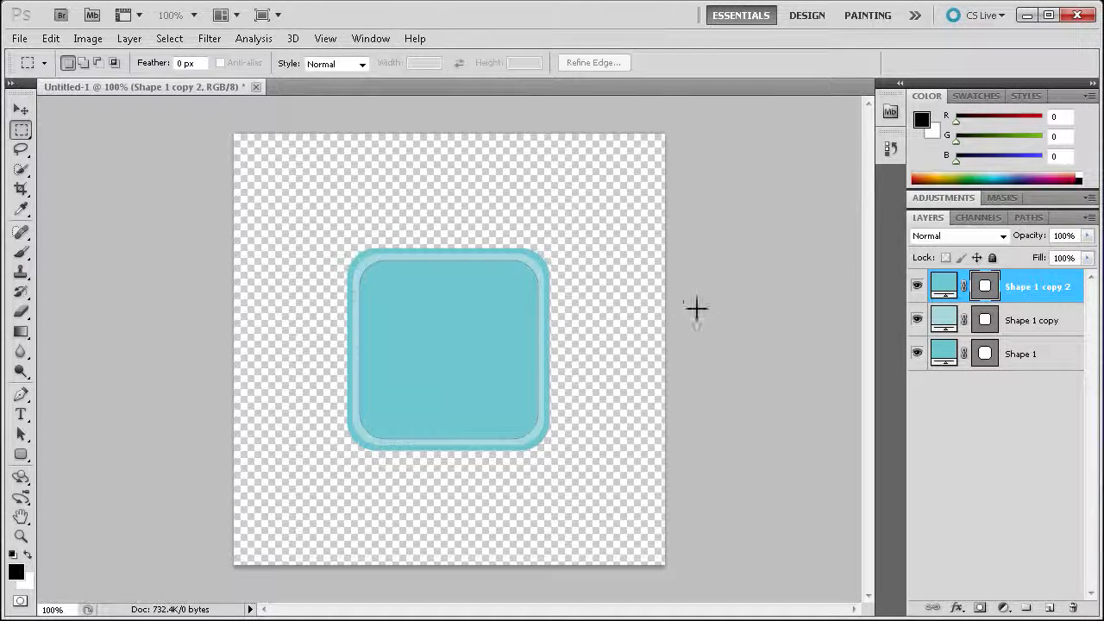
pyautogui.press('v')
pyautogui.press('x')
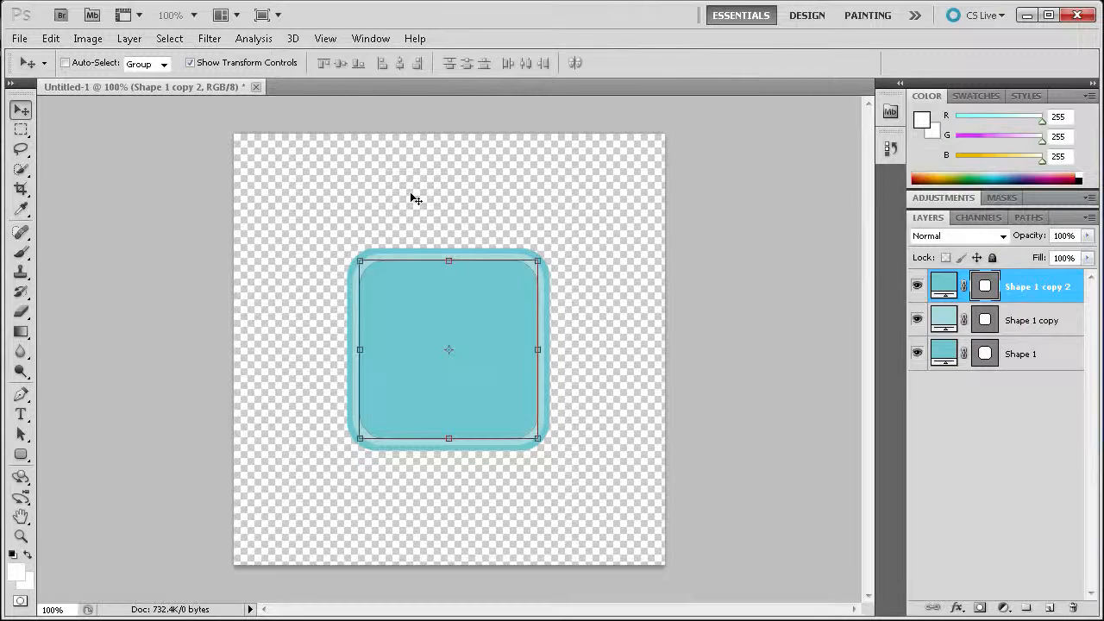
pyautogui.click(19, 420)
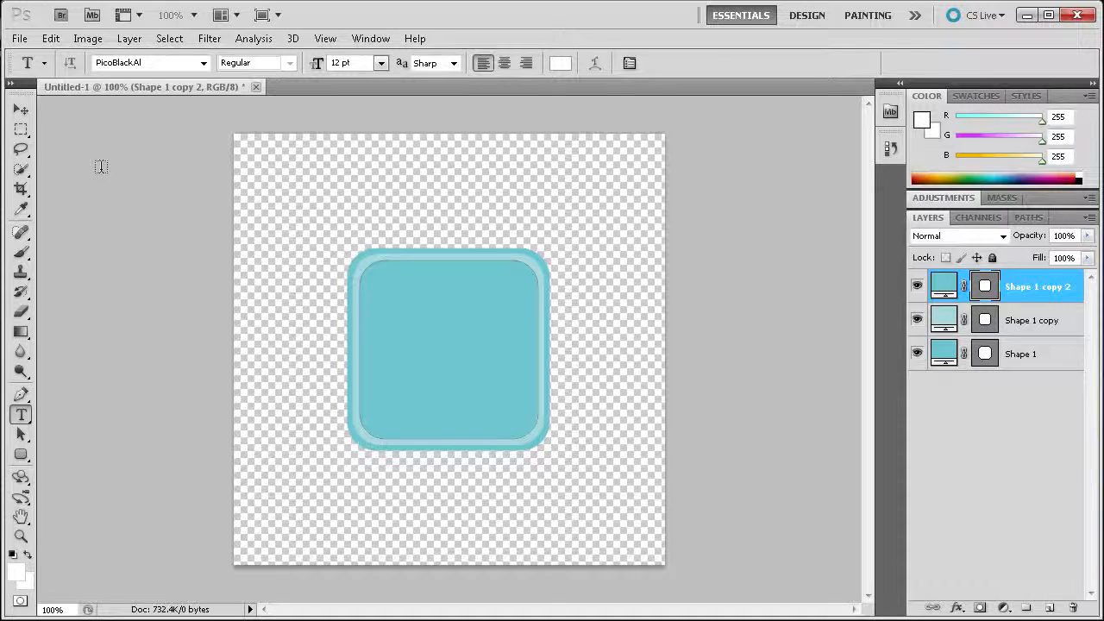
pyautogui.click(203, 64)
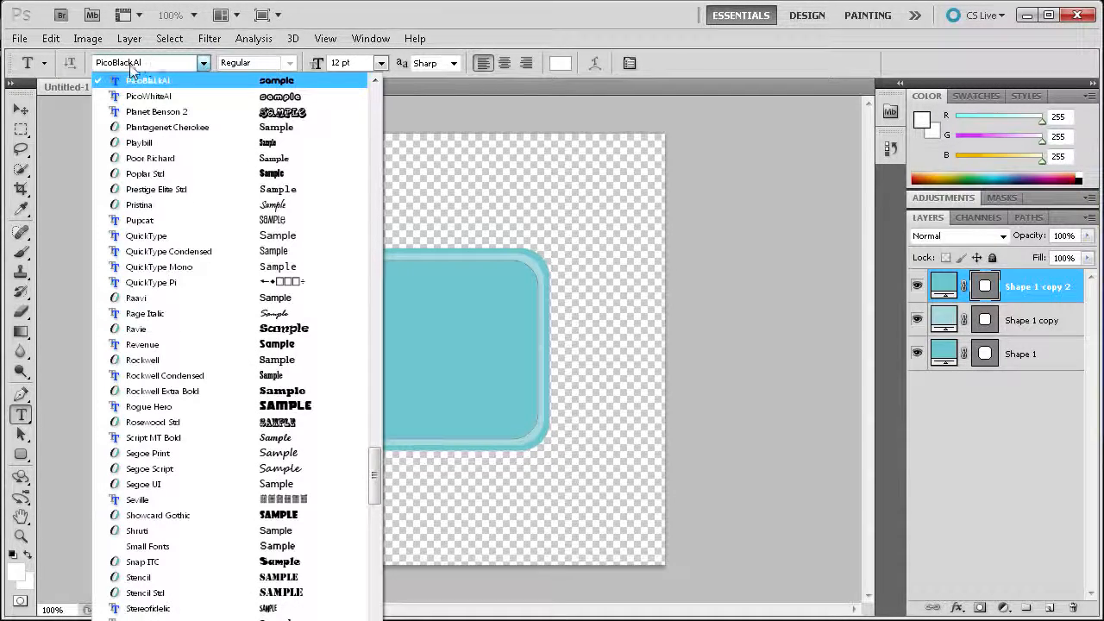
pyautogui.click(144, 64)
pyautogui.click(226, 308)
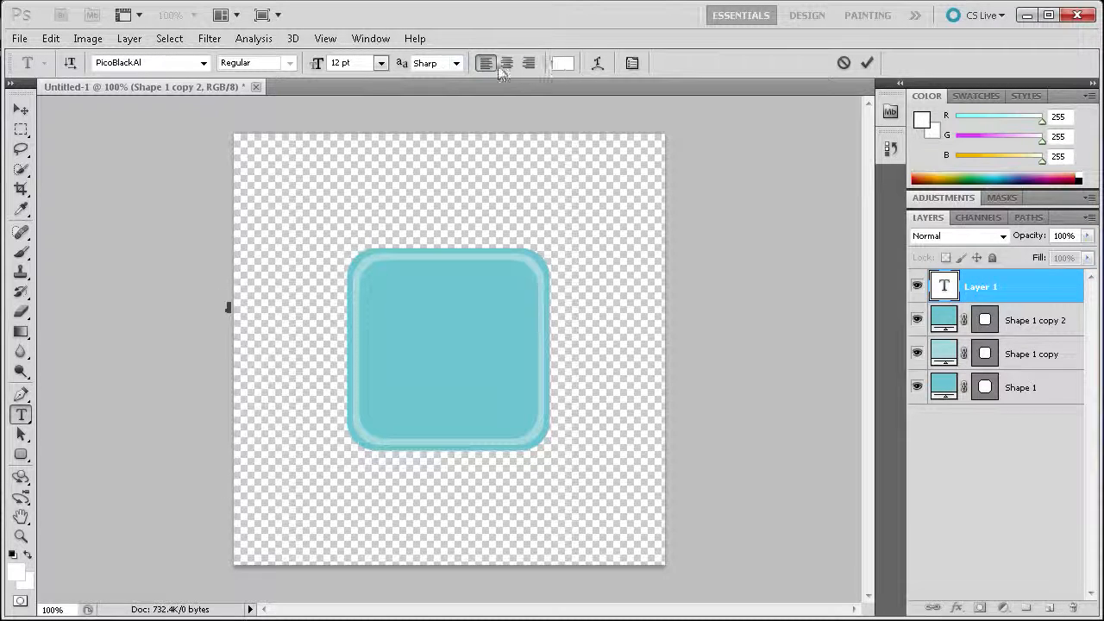
# Enter a lowercase t and set its font size to 200 pt
pyautogui.click(380, 63)
pyautogui.click(378, 353)
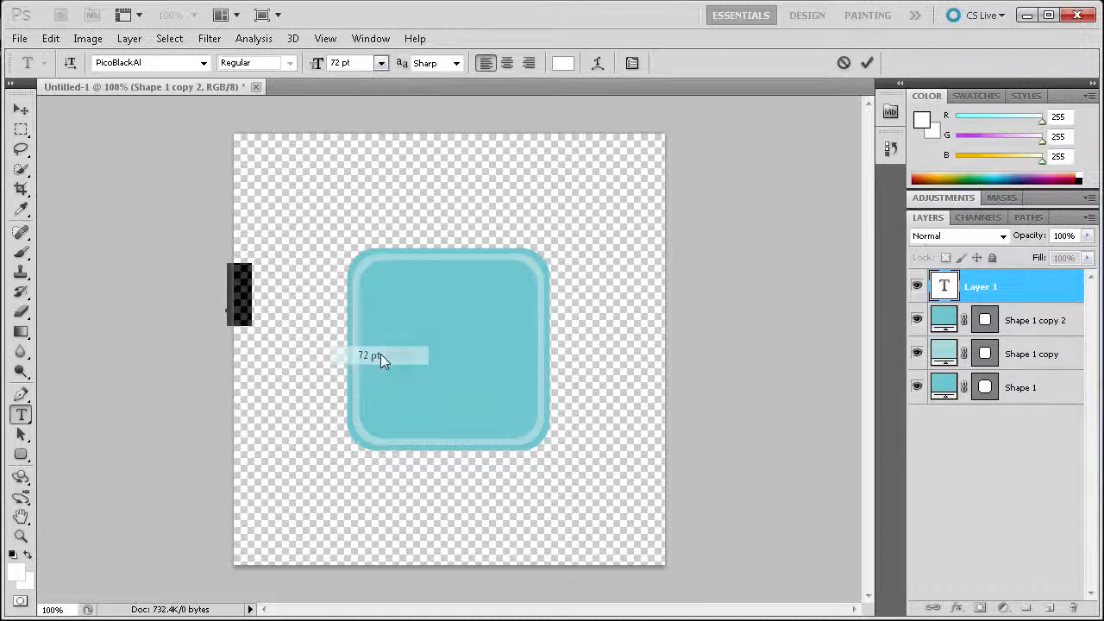
pyautogui.moveTo(339, 63); pyautogui.dragTo(332, 66)
pyautogui.write('20')
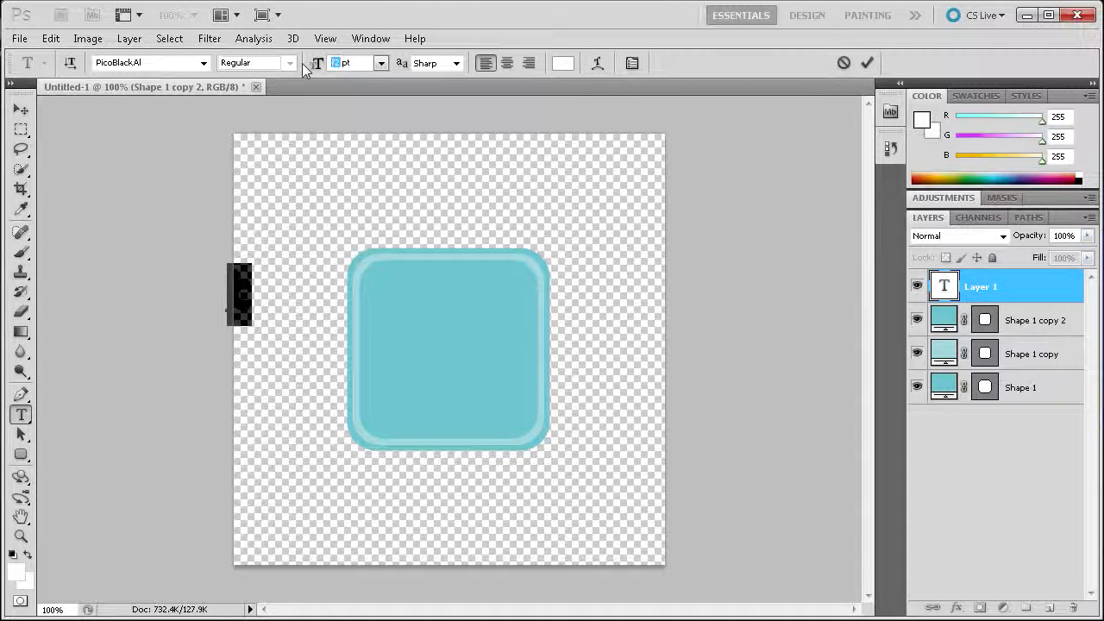
pyautogui.press('Return')
pyautogui.write('0')
pyautogui.press('Return')
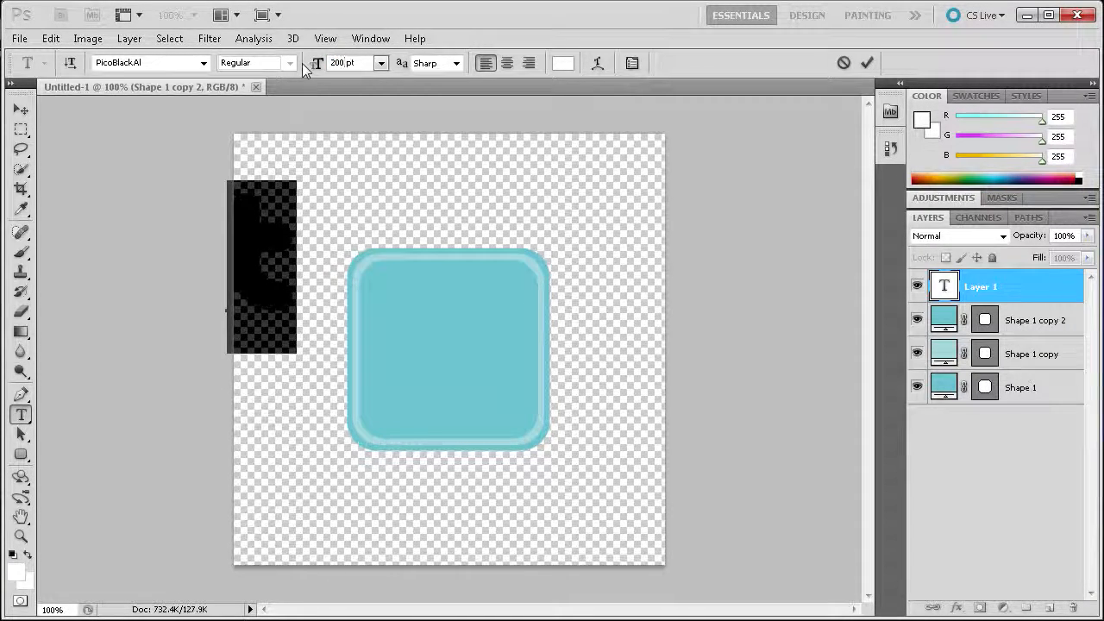
# Commit the text and move the white t to the centre of the rounded square
pyautogui.click(867, 63)
pyautogui.click(20, 111)
pyautogui.moveTo(258, 230); pyautogui.dragTo(447, 323)
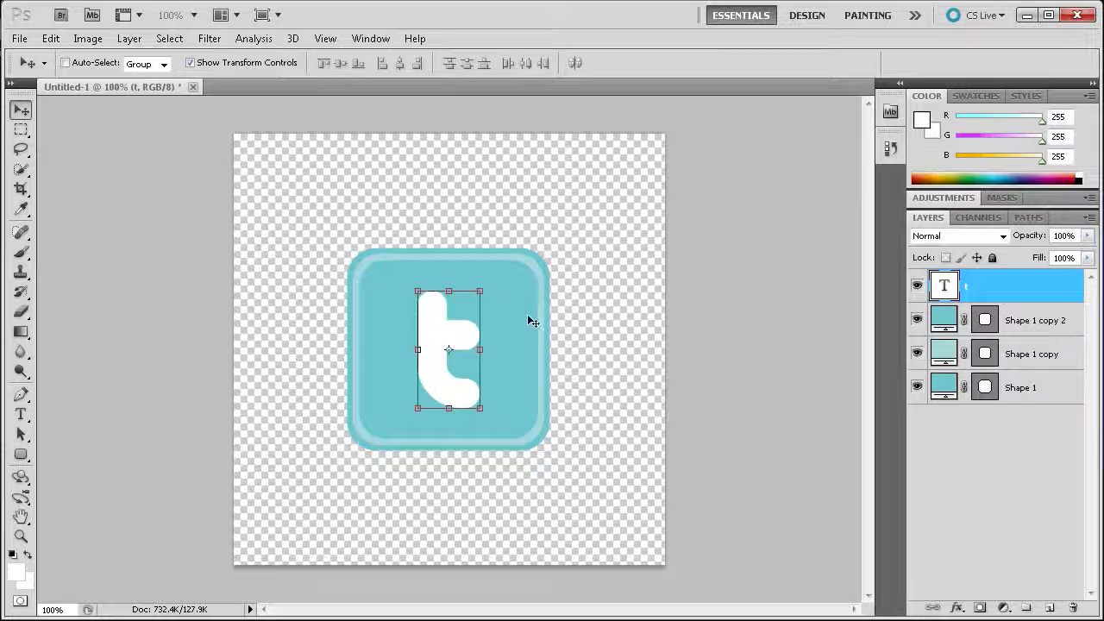
# Enlarge the t's transform box to about 93 x 232 px, keep the letter centred on the square, and rasterize its layer
pyautogui.click(480, 293)
pyautogui.moveTo(483, 290); pyautogui.dragTo(511, 241)
pyautogui.moveTo(455, 325); pyautogui.dragTo(441, 352)
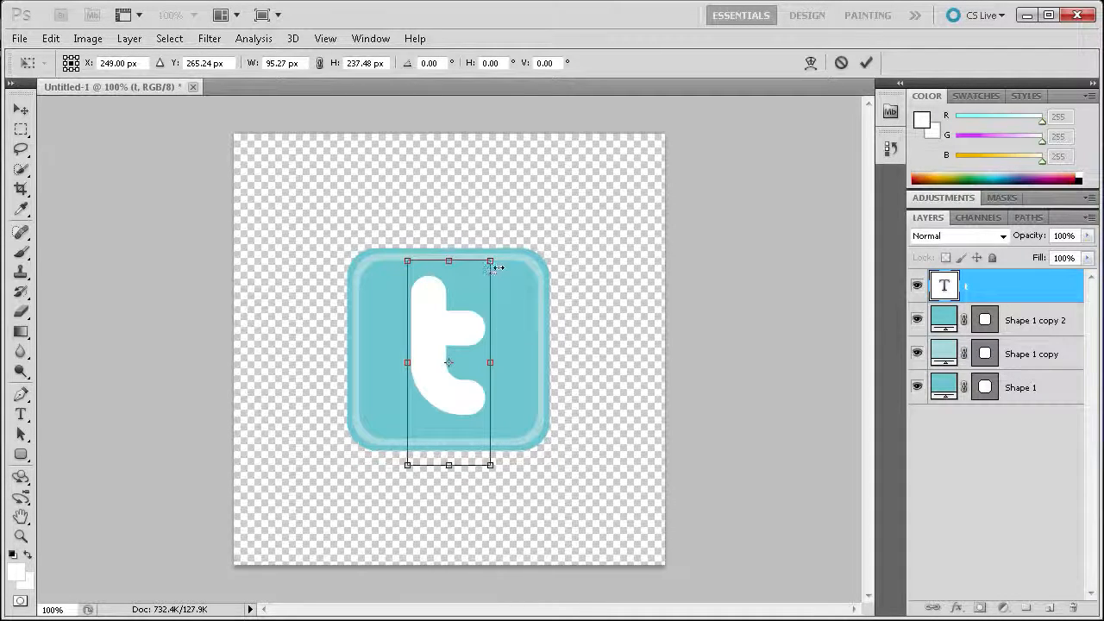
pyautogui.moveTo(494, 269); pyautogui.dragTo(491, 273)
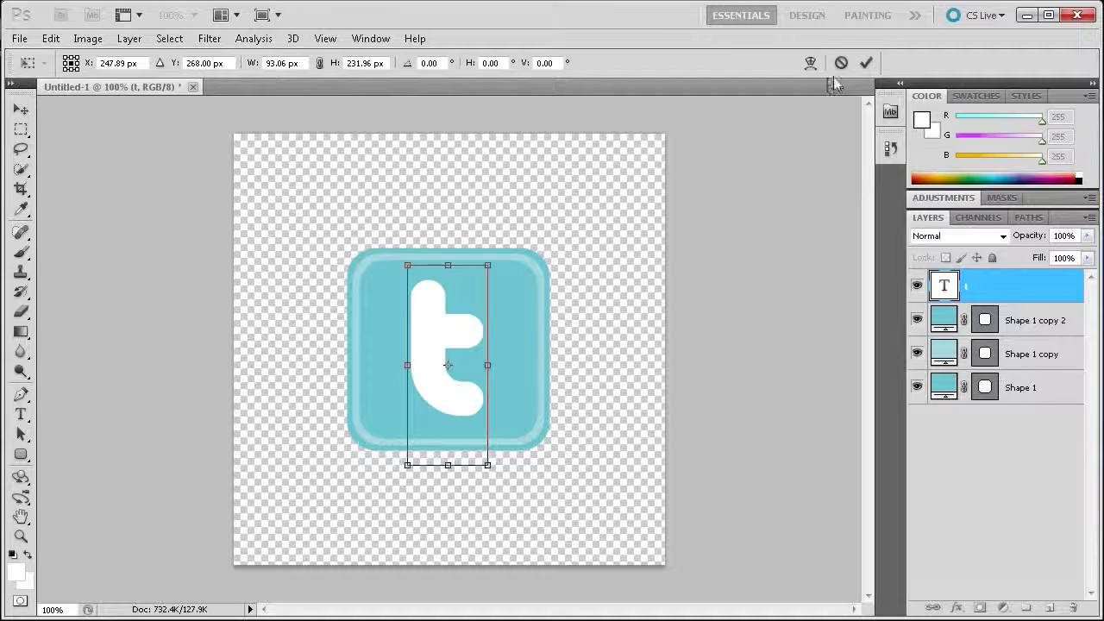
pyautogui.click(866, 62)
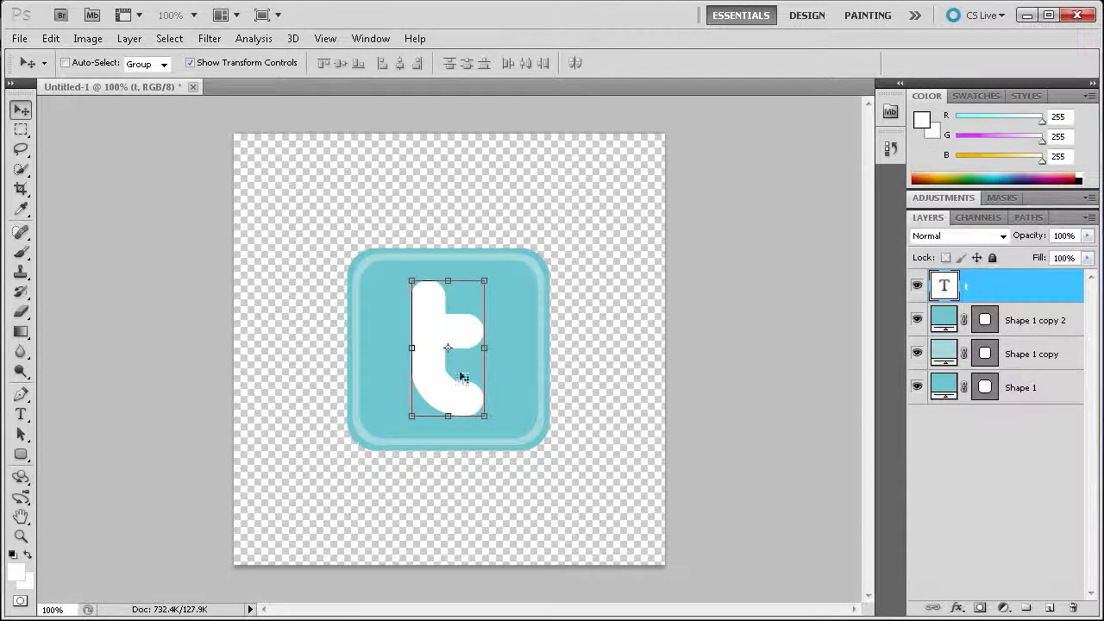
pyautogui.rightClick(993, 285)
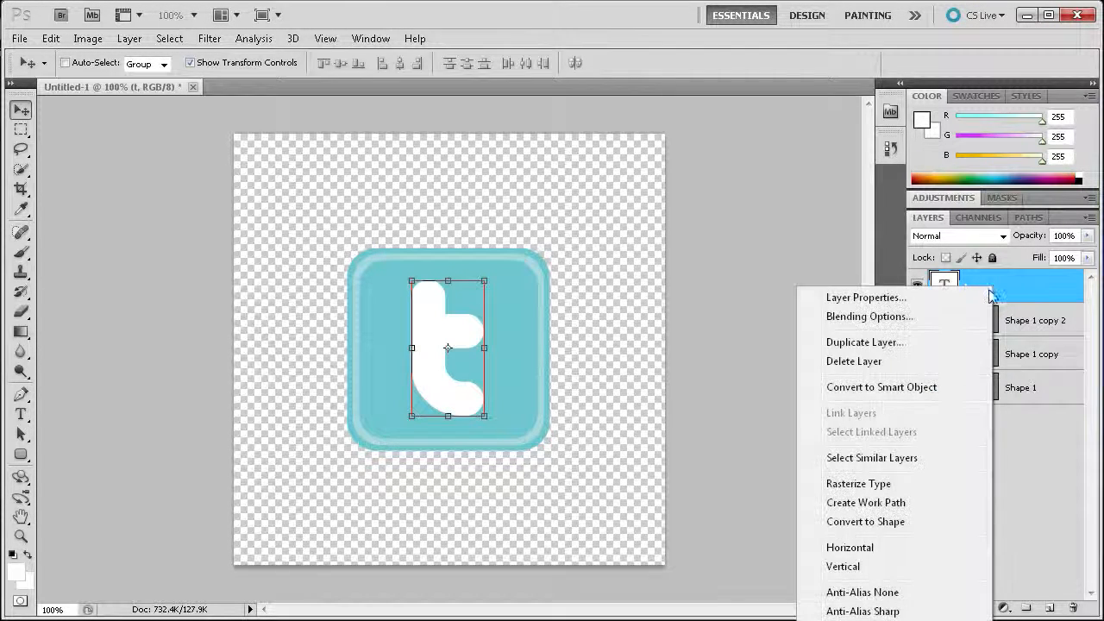
pyautogui.click(873, 484)
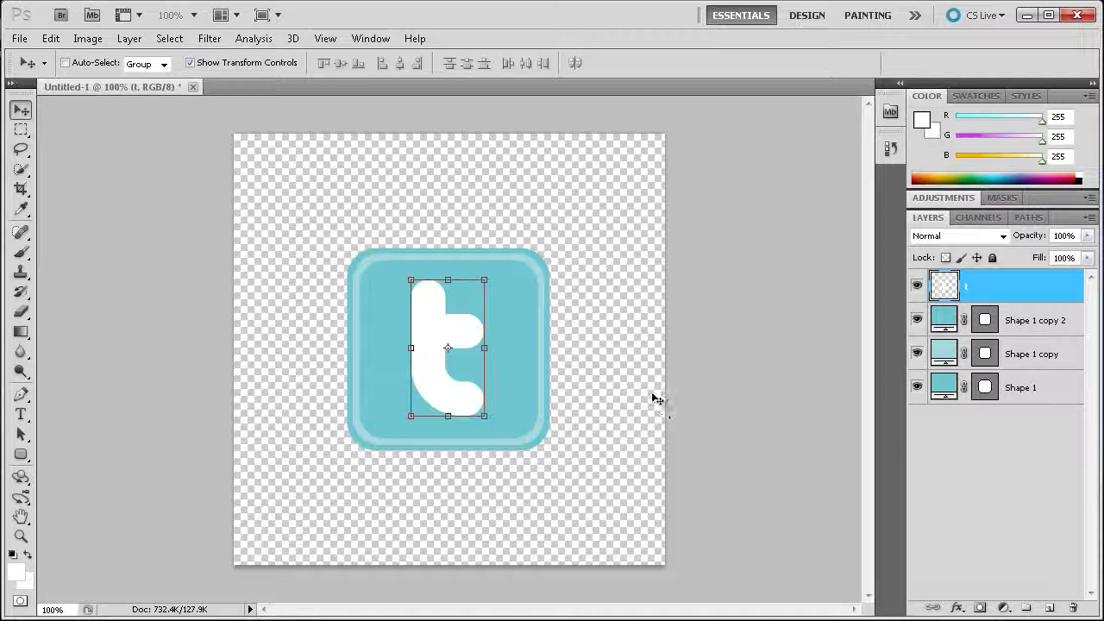
pyautogui.press('m')
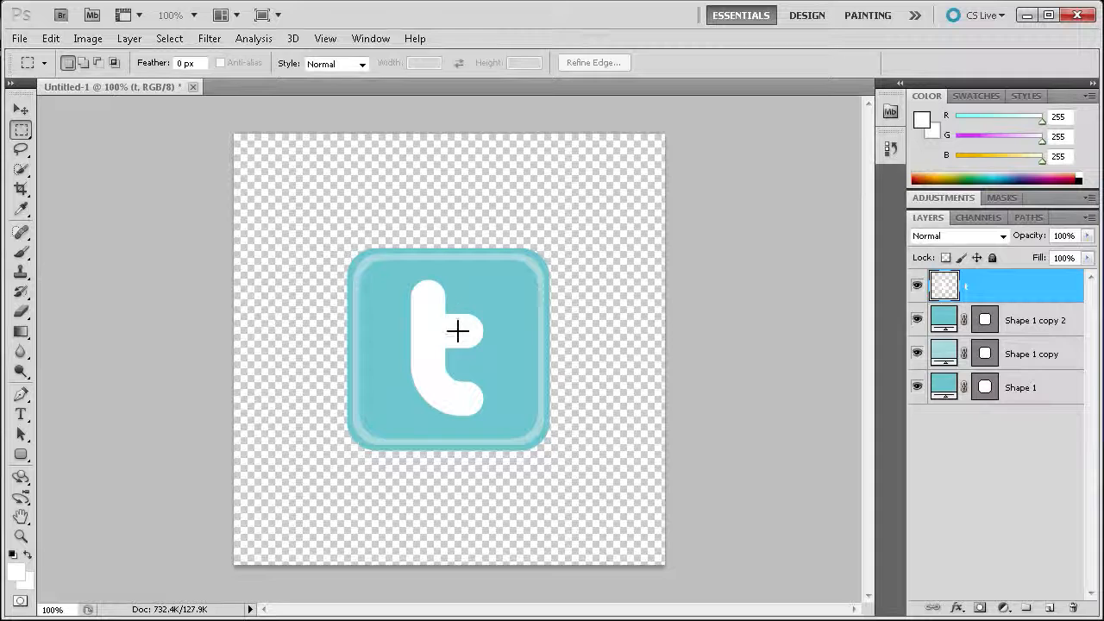
pyautogui.moveTo(457, 328); pyautogui.dragTo(460, 338)
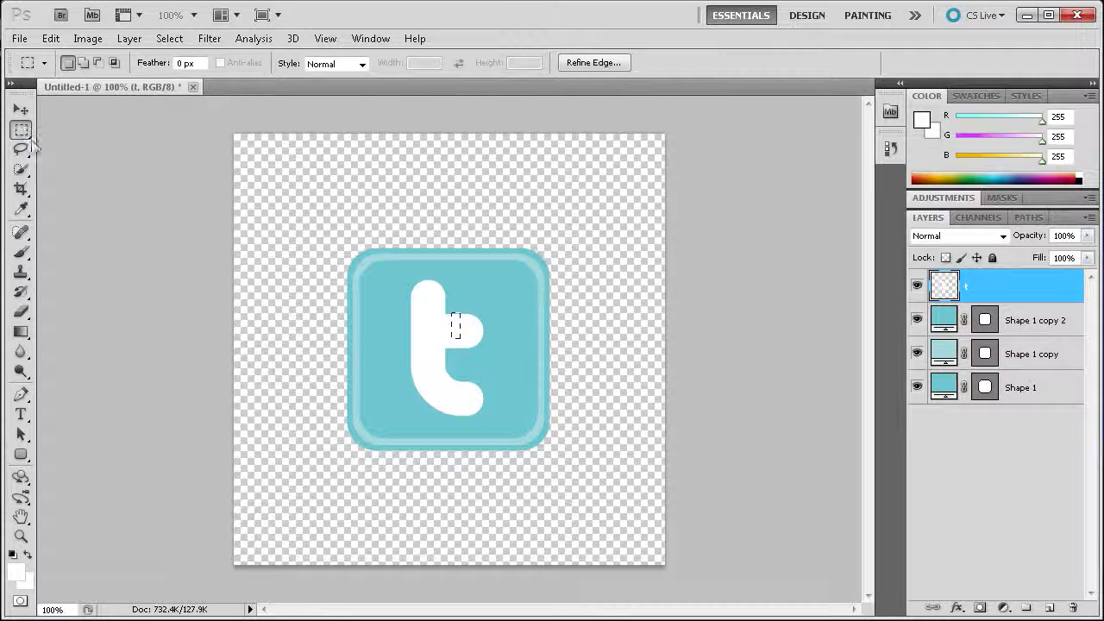
pyautogui.click(463, 318)
pyautogui.moveTo(469, 318); pyautogui.dragTo(474, 395)
pyautogui.click(470, 325)
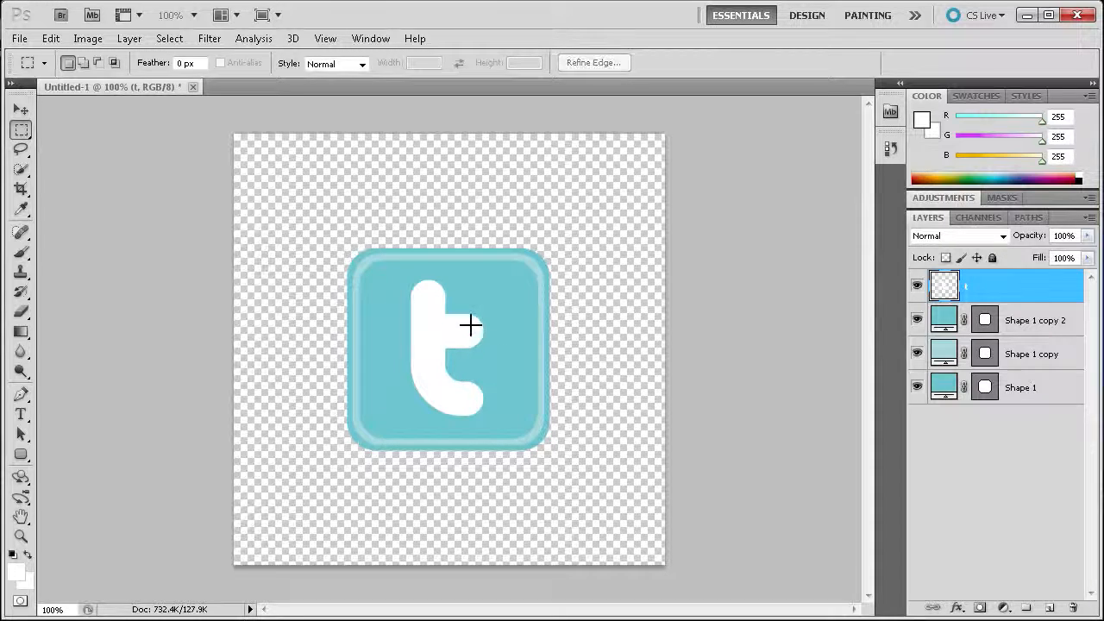
# Cut a very thin vertical strip through both arms of the t onto a new layer
pyautogui.moveTo(463, 314); pyautogui.dragTo(471, 421)
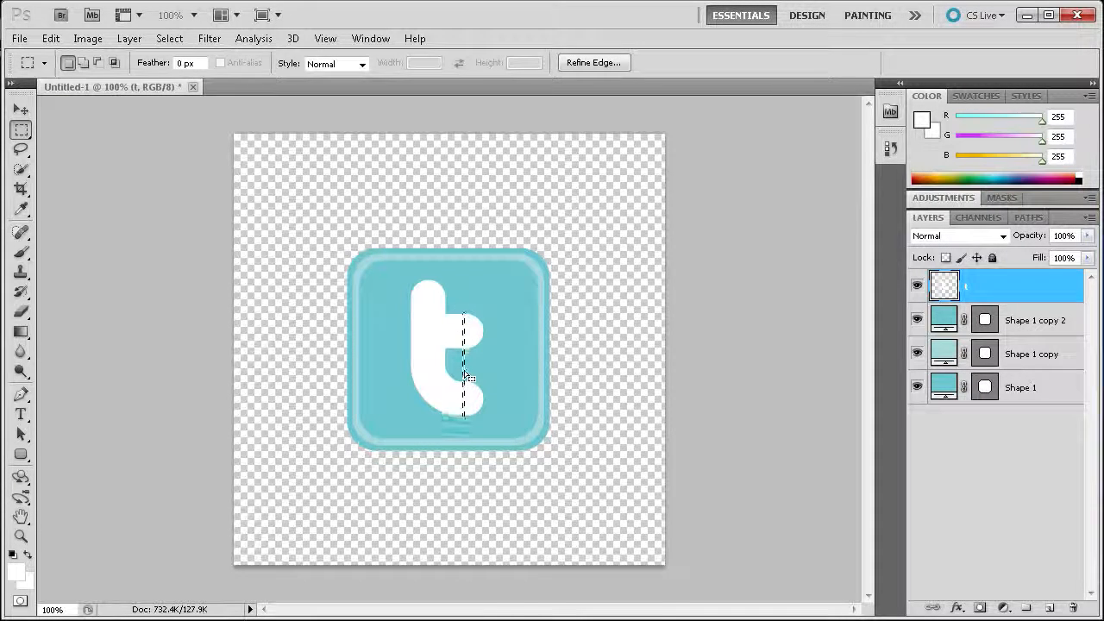
pyautogui.rightClick(460, 373)
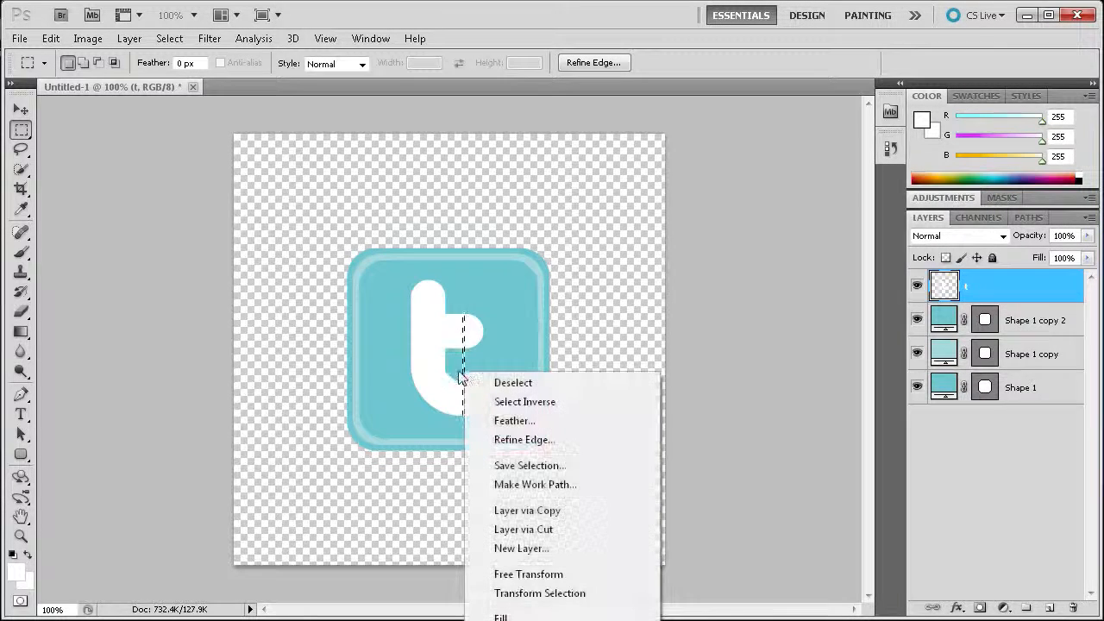
pyautogui.click(545, 530)
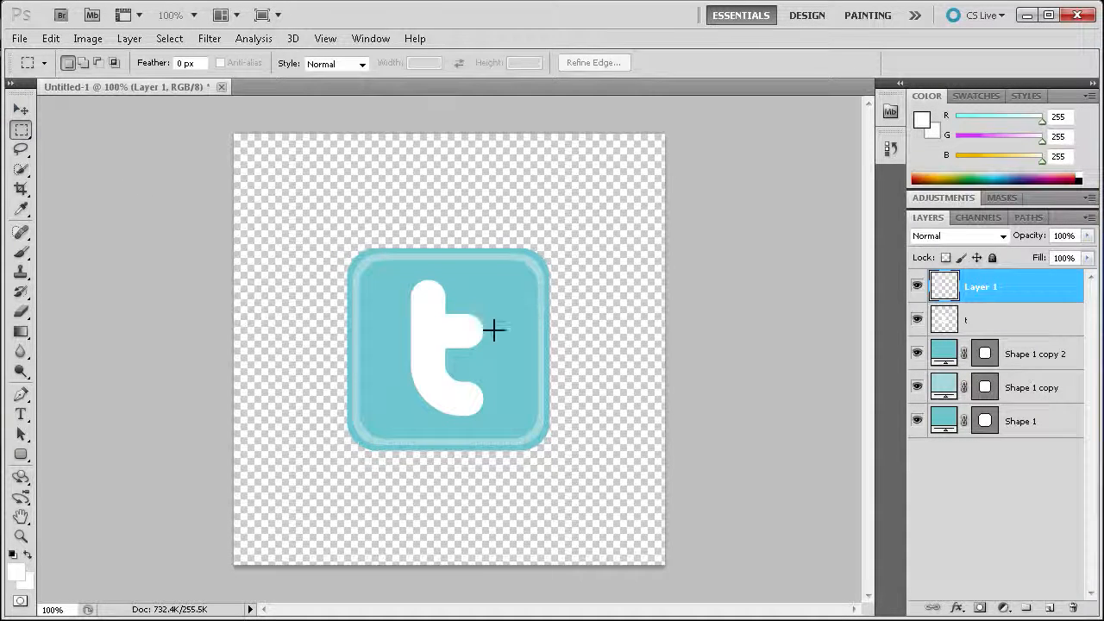
# Cut the rounded arm ends from the t layer onto a new layer and move them about 20 px to the right
pyautogui.click(994, 316)
pyautogui.moveTo(463, 306); pyautogui.dragTo(493, 431)
pyautogui.rightClick(470, 377)
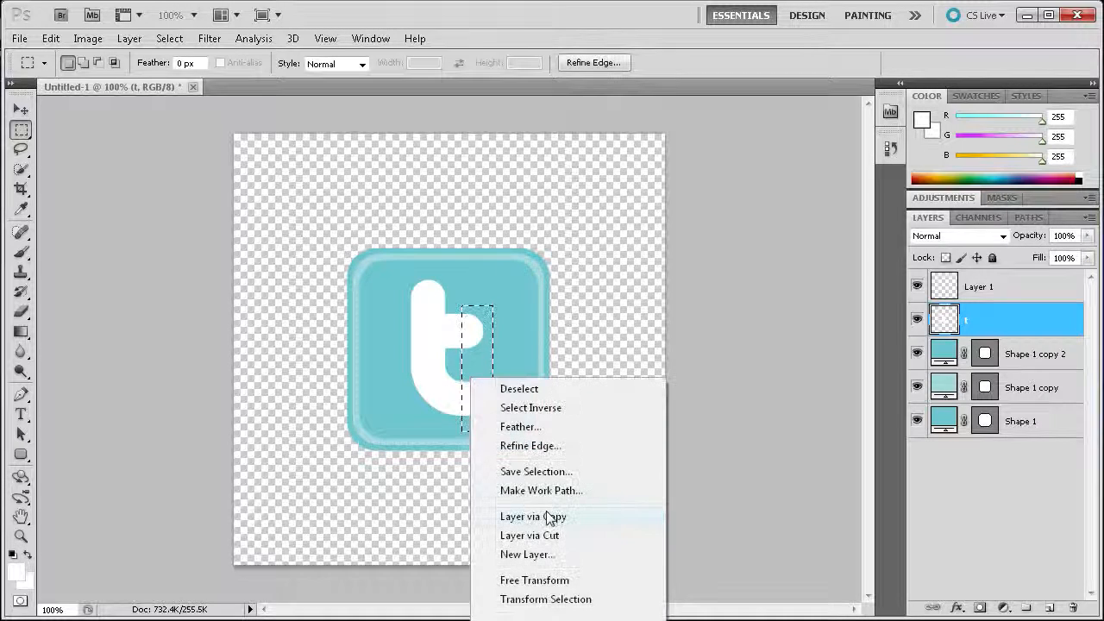
pyautogui.click(553, 535)
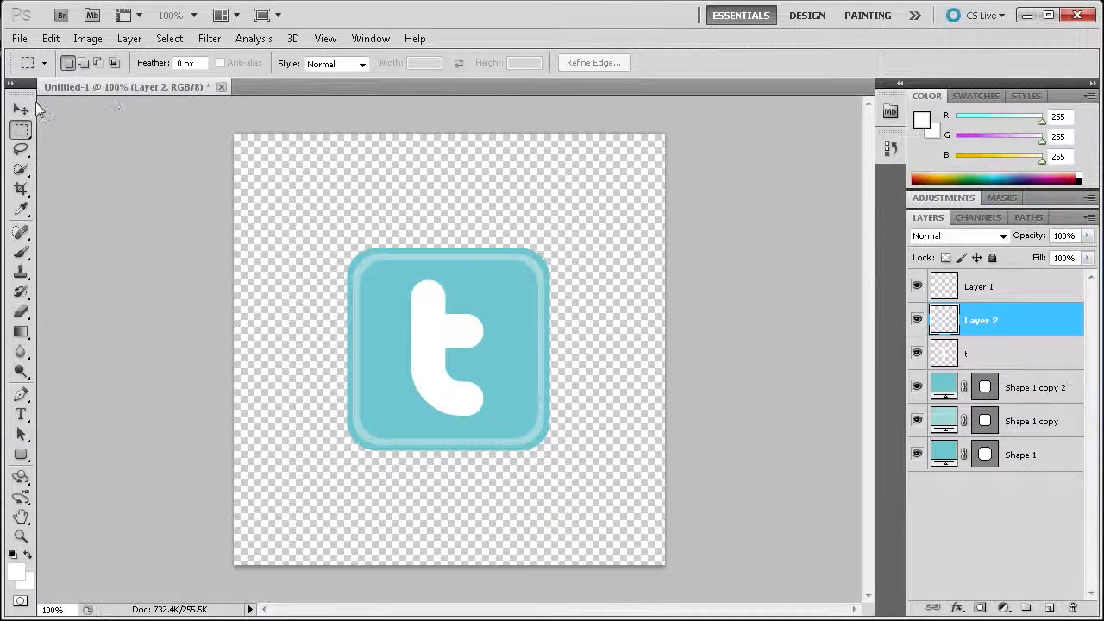
pyautogui.click(20, 109)
pyautogui.moveTo(480, 343); pyautogui.dragTo(497, 343)
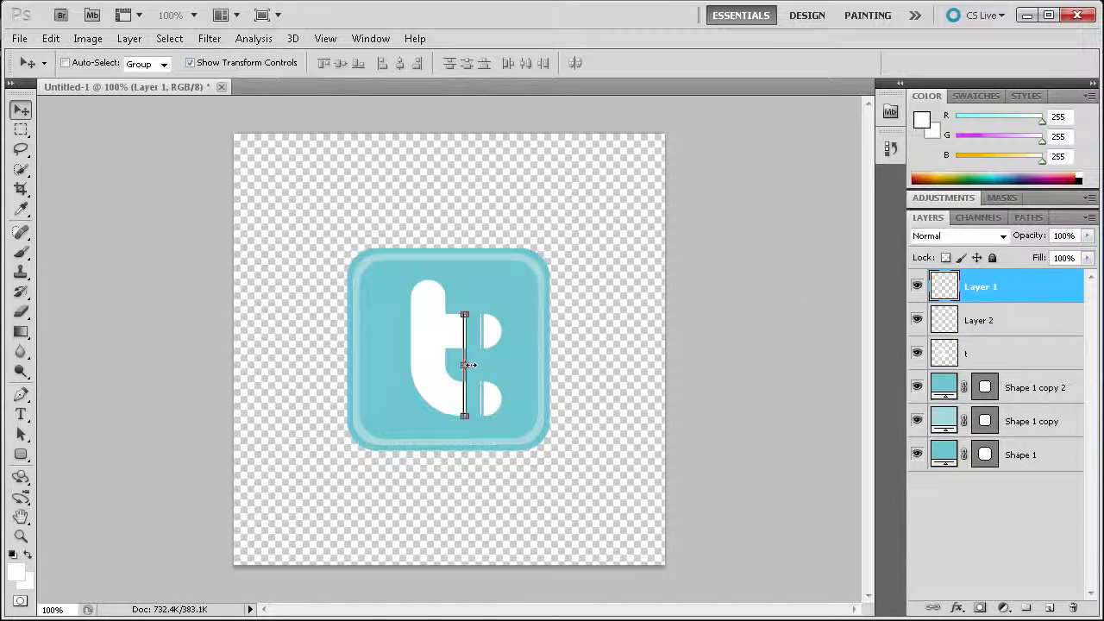
# Stretch the thin strip on Layer 1 in both directions to 42 px wide, bridging the gap between the stem and the arm ends
pyautogui.hotkey('ctrl', 't')
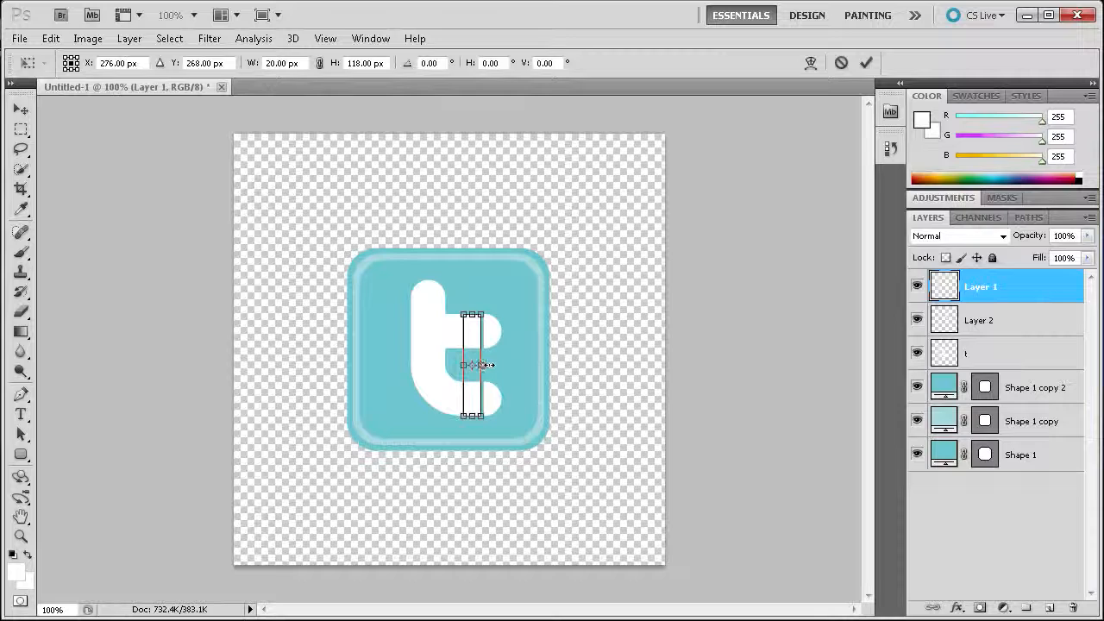
pyautogui.moveTo(488, 365); pyautogui.dragTo(498, 365)
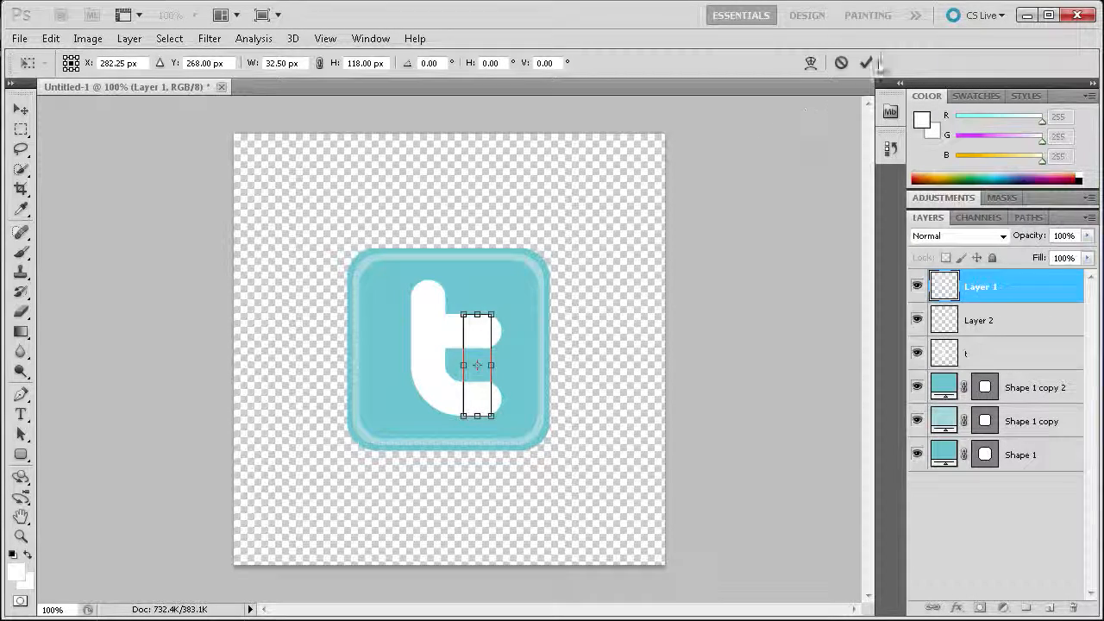
pyautogui.click(865, 63)
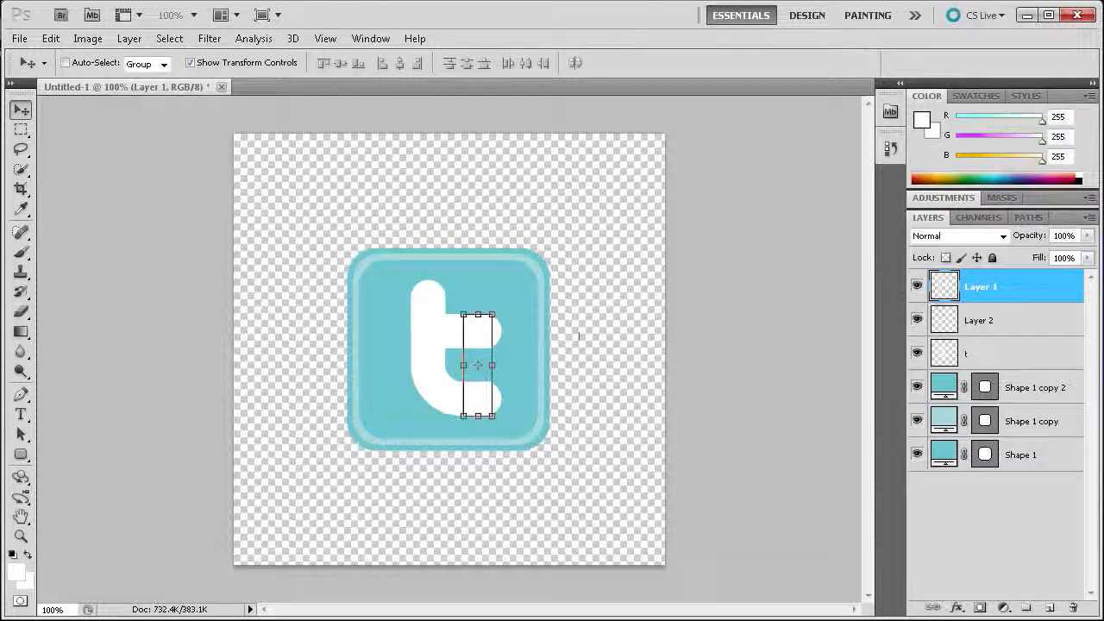
pyautogui.click(463, 365)
pyautogui.moveTo(462, 365); pyautogui.dragTo(455, 365)
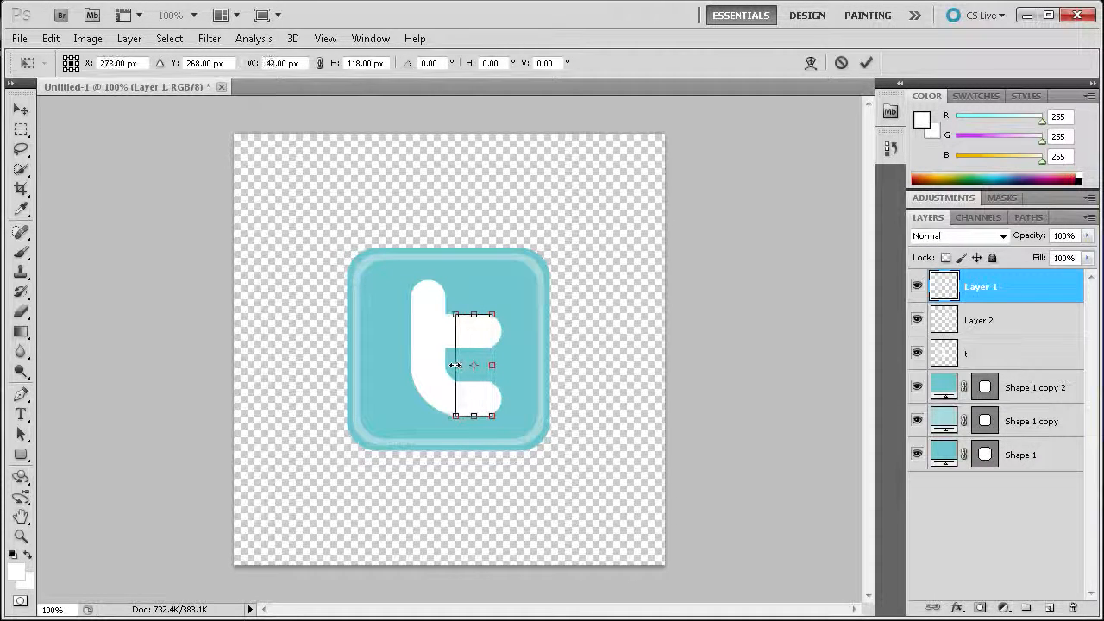
pyautogui.click(865, 63)
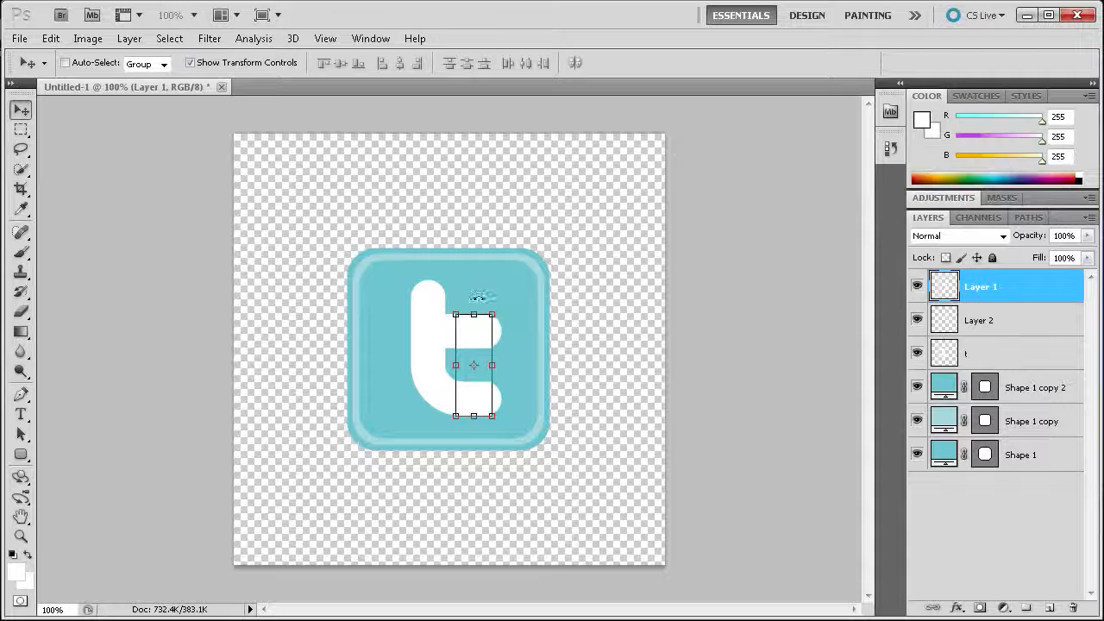
# Nudge the rounded arm ends on Layer 2 a few pixels to the right to lengthen the t's arms
pyautogui.press('m')
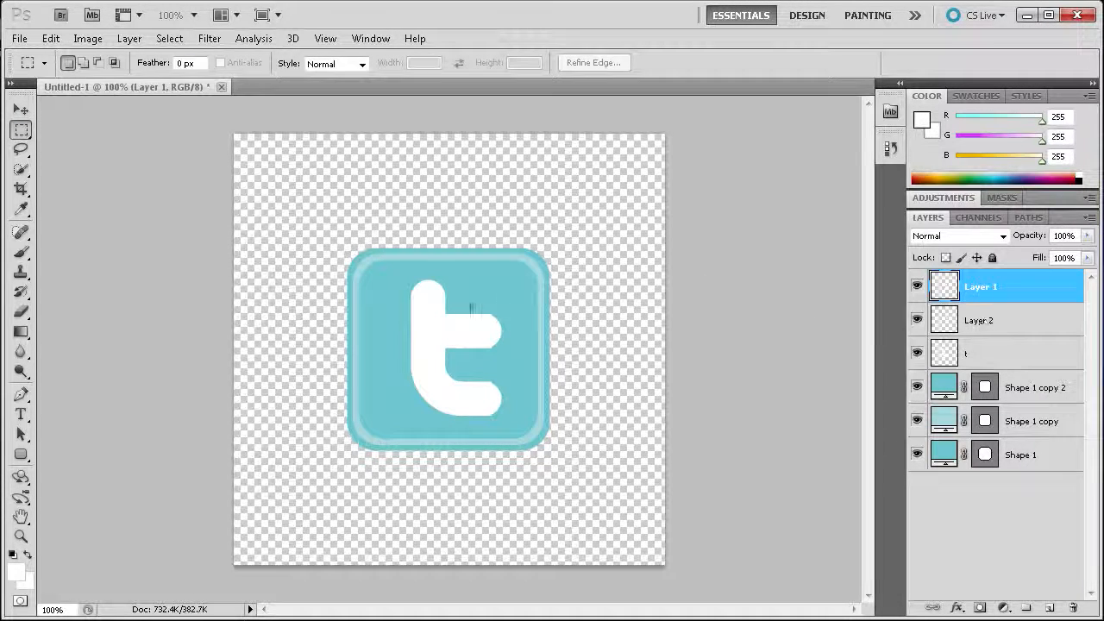
pyautogui.click(991, 320)
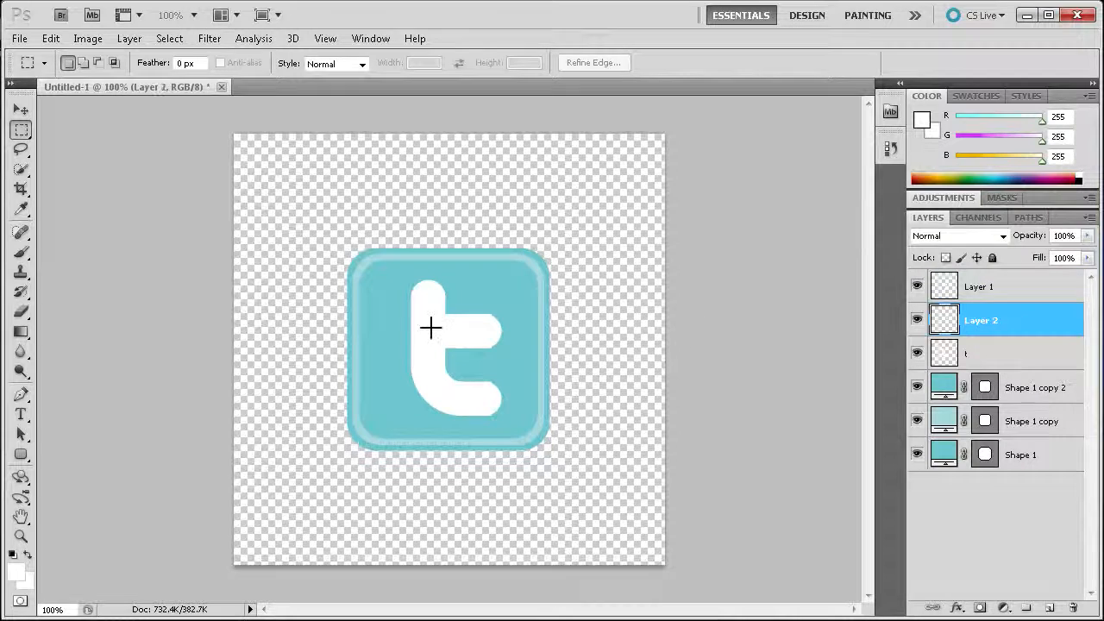
pyautogui.click(22, 110)
pyautogui.press('Right')
pyautogui.press('Right')
pyautogui.press('Right')
pyautogui.press('Right')
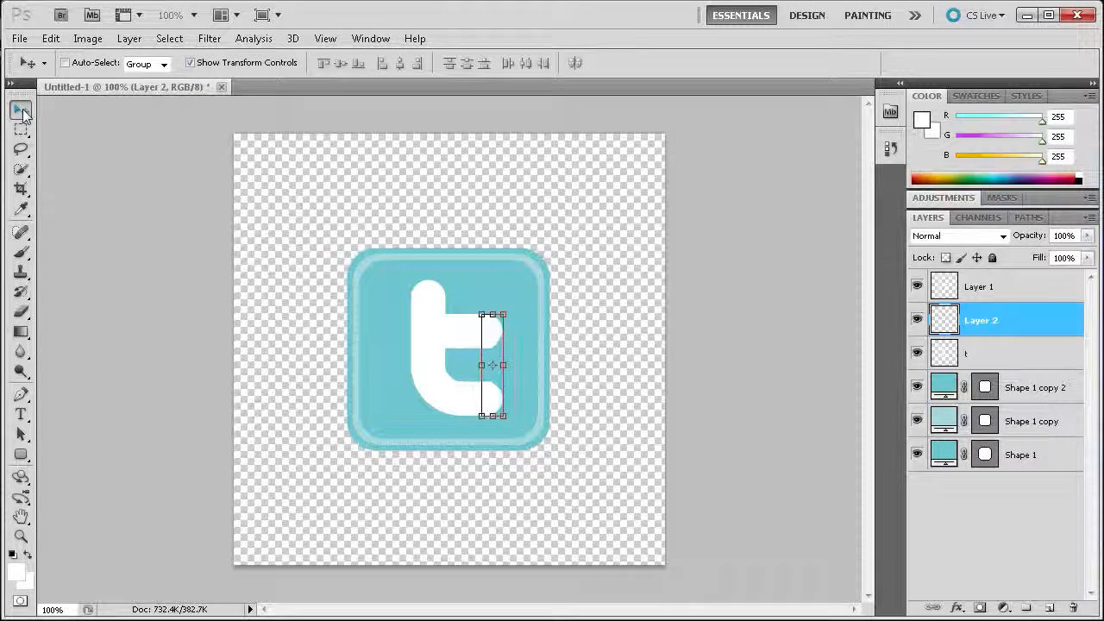
pyautogui.press('Right')
pyautogui.press('Right')
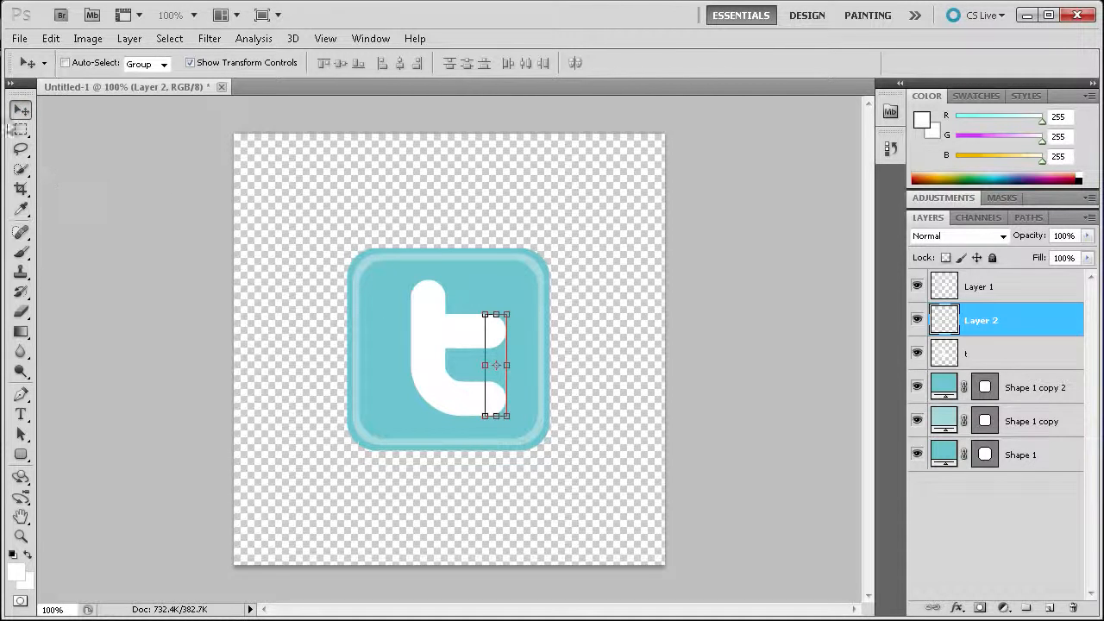
# Merge Layer 1, Layer 2 and the t layer into one layer and centre the merged t on the squares
pyautogui.click(22, 130)
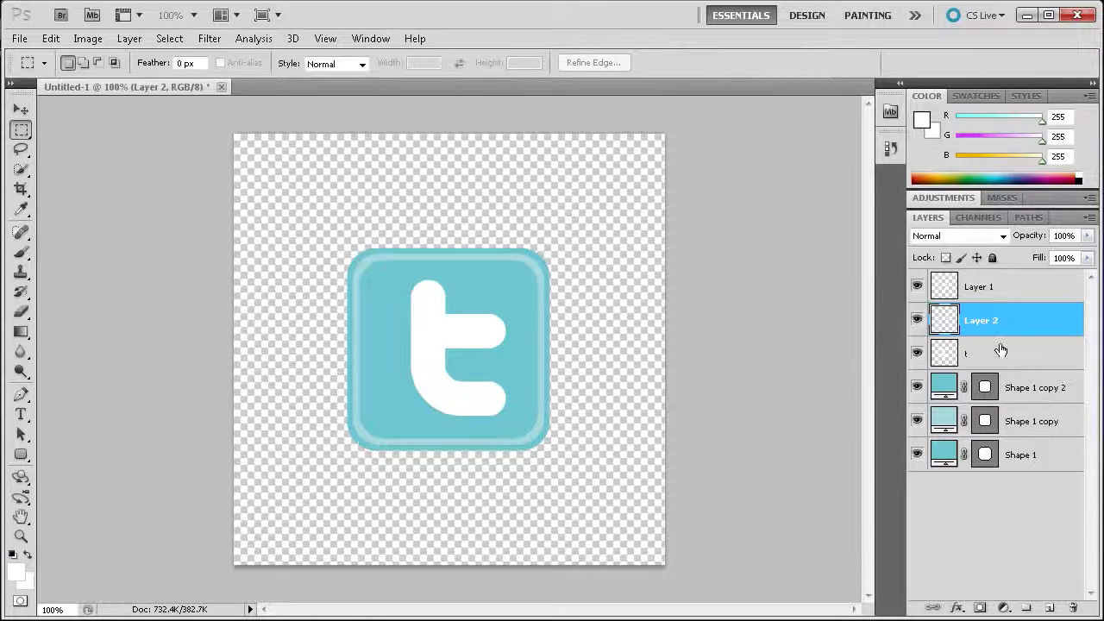
pyautogui.doubleClick(968, 353)
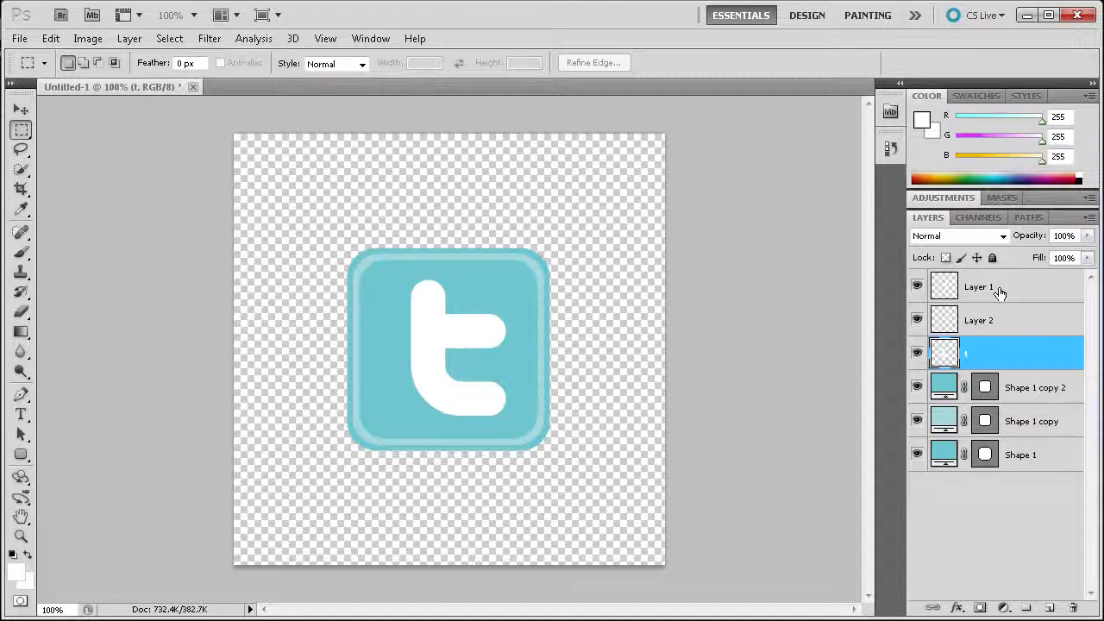
pyautogui.keyDown('shift'); pyautogui.click(988, 289); pyautogui.keyUp('shift')
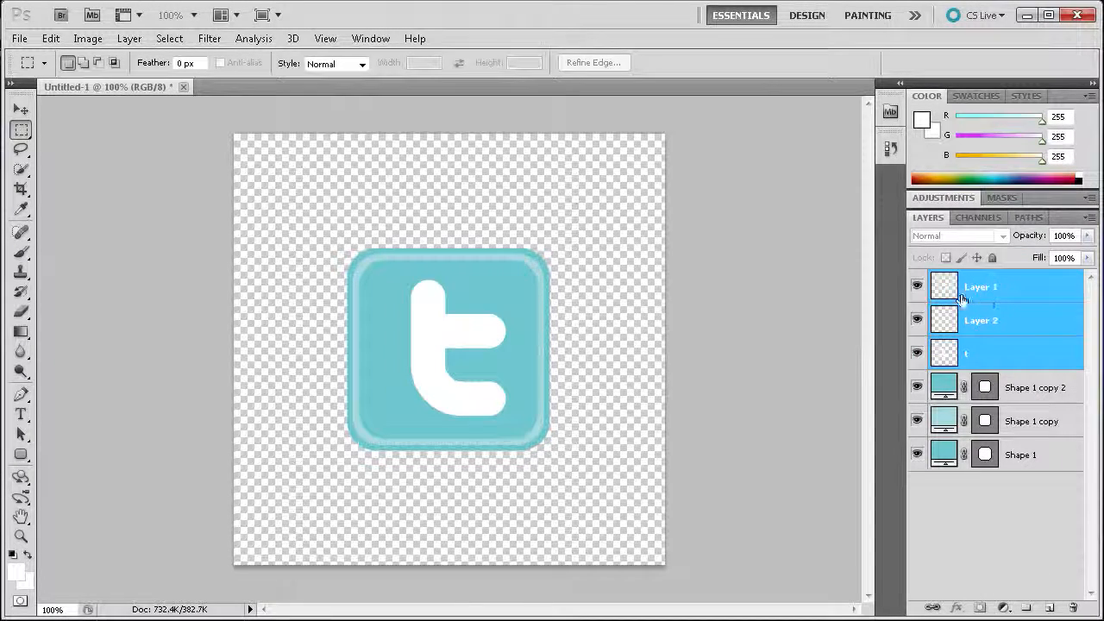
pyautogui.rightClick(968, 309)
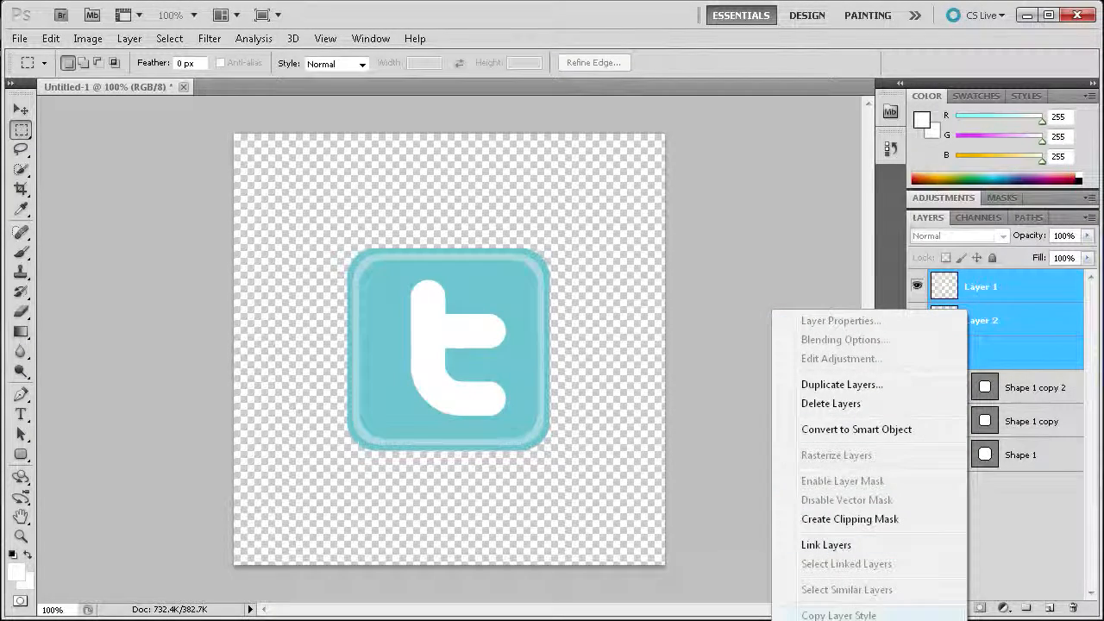
pyautogui.hotkey('ctrl', 'e')
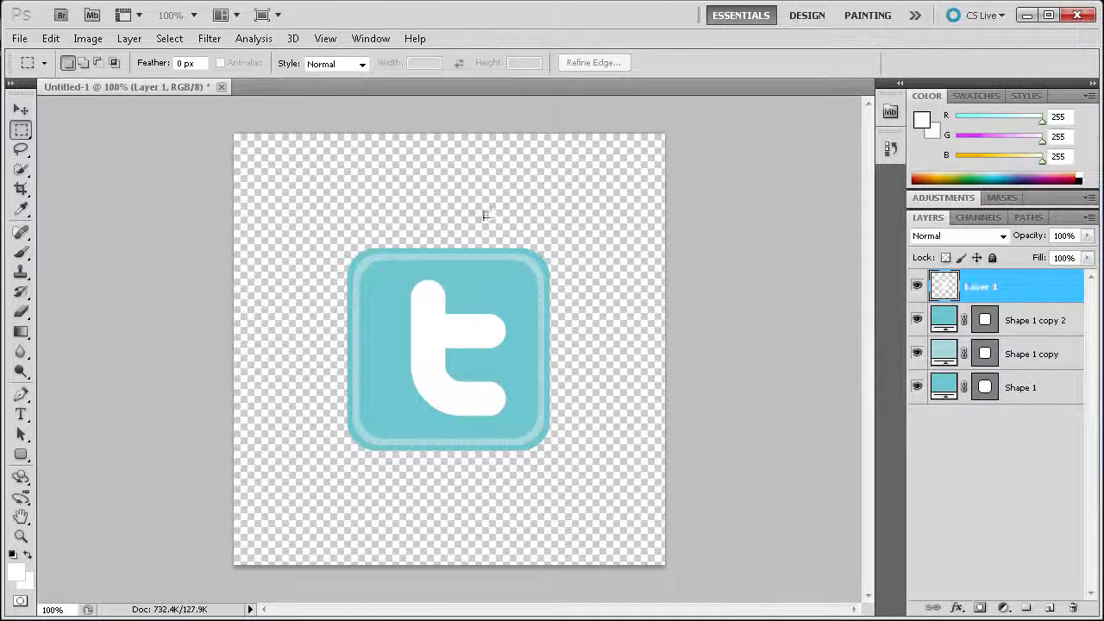
pyautogui.click(21, 110)
pyautogui.moveTo(432, 337)
pyautogui.mouseDown()
pyautogui.moveTo(402, 337)
pyautogui.moveTo(427, 333)
pyautogui.mouseUp()
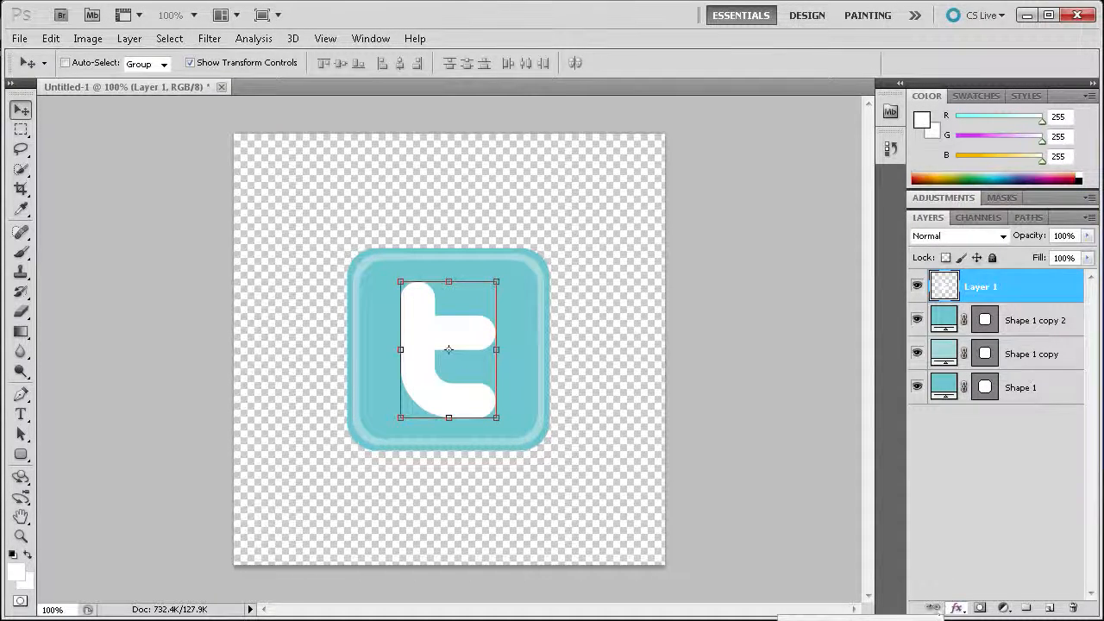
# Add a linear Gradient Overlay to the merged t and set its dark stop to the square's blue, #32b4d7
pyautogui.click(863, 619)
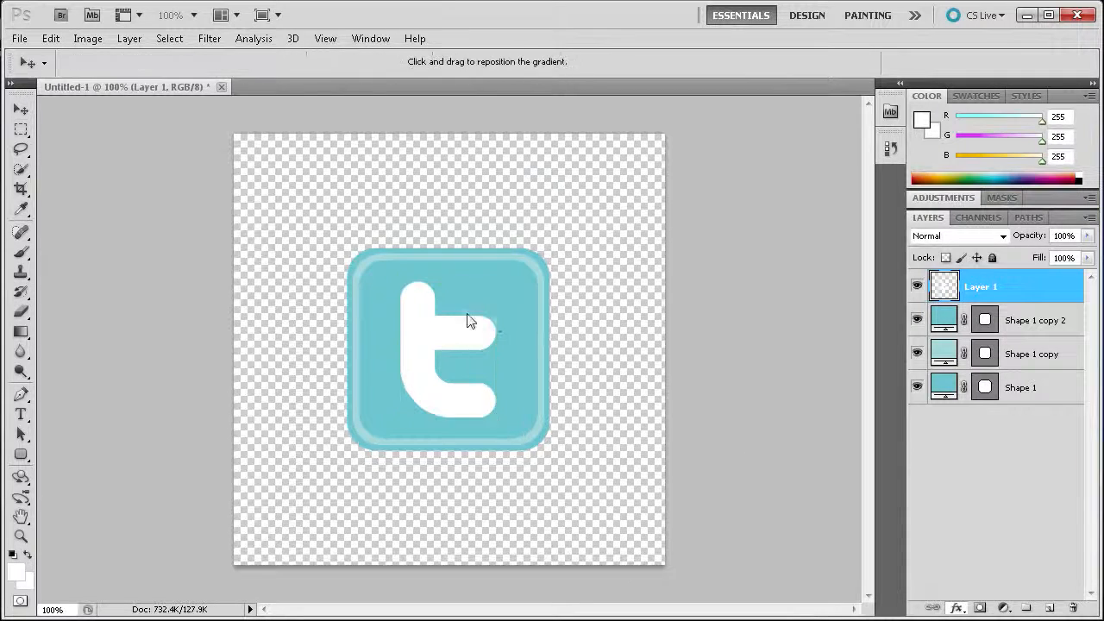
pyautogui.moveTo(411, 178); pyautogui.dragTo(775, 168)
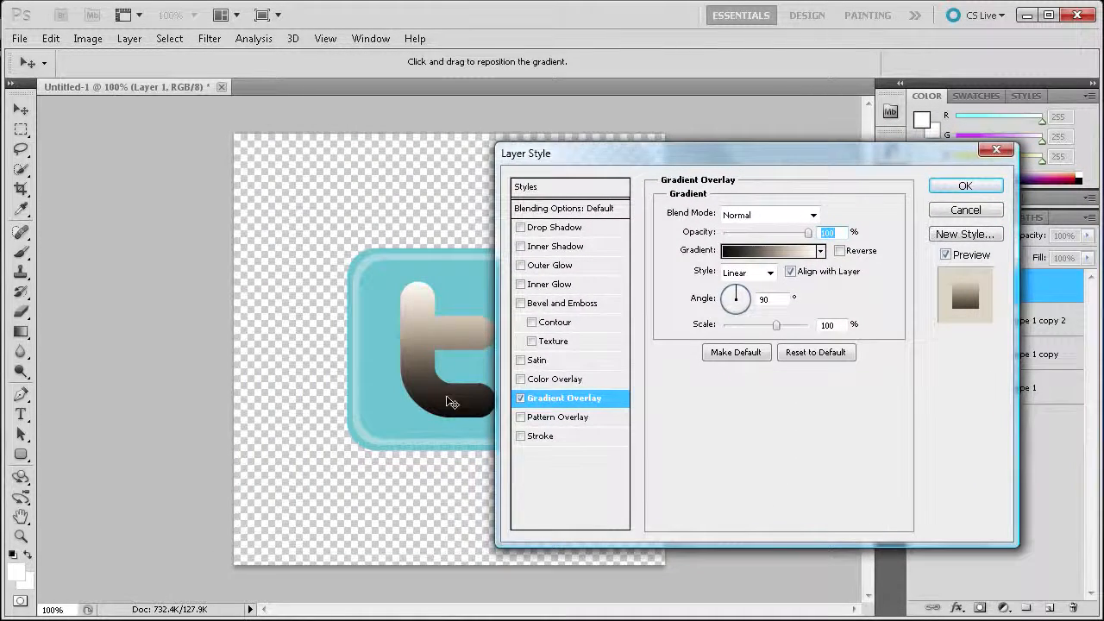
pyautogui.click(736, 257)
pyautogui.moveTo(431, 170); pyautogui.dragTo(786, 179)
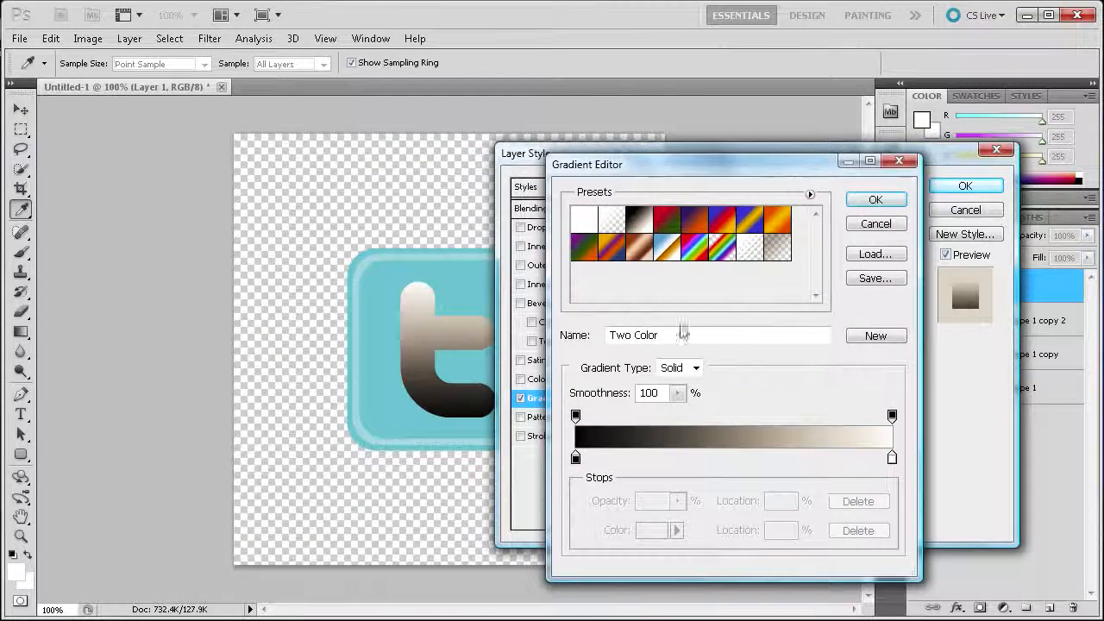
pyautogui.doubleClick(576, 459)
pyautogui.moveTo(348, 140); pyautogui.dragTo(682, 146)
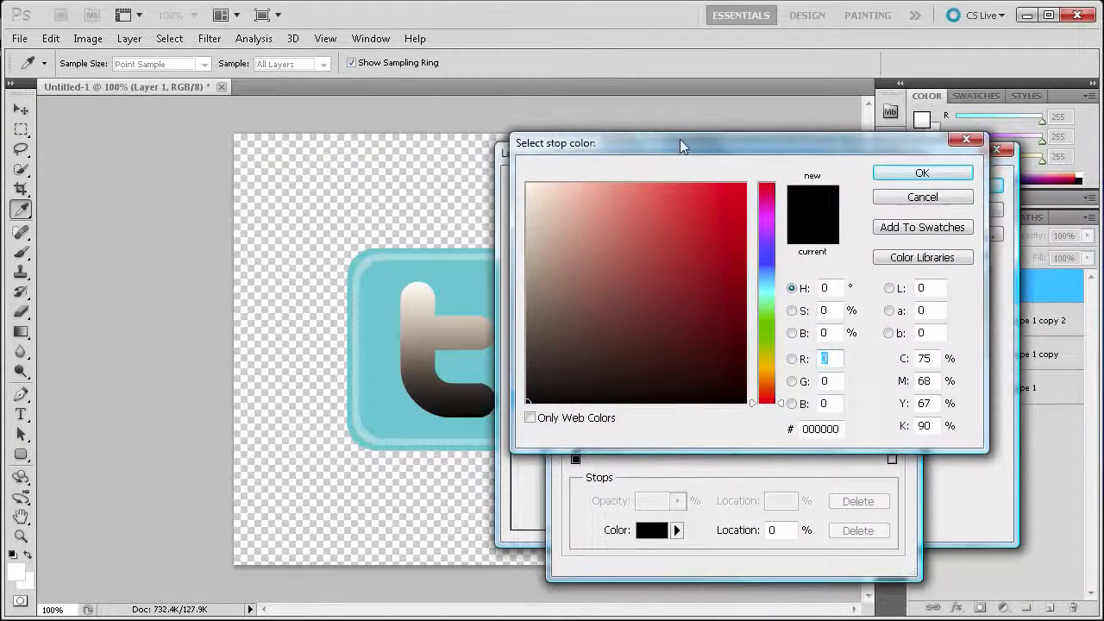
pyautogui.click(377, 278)
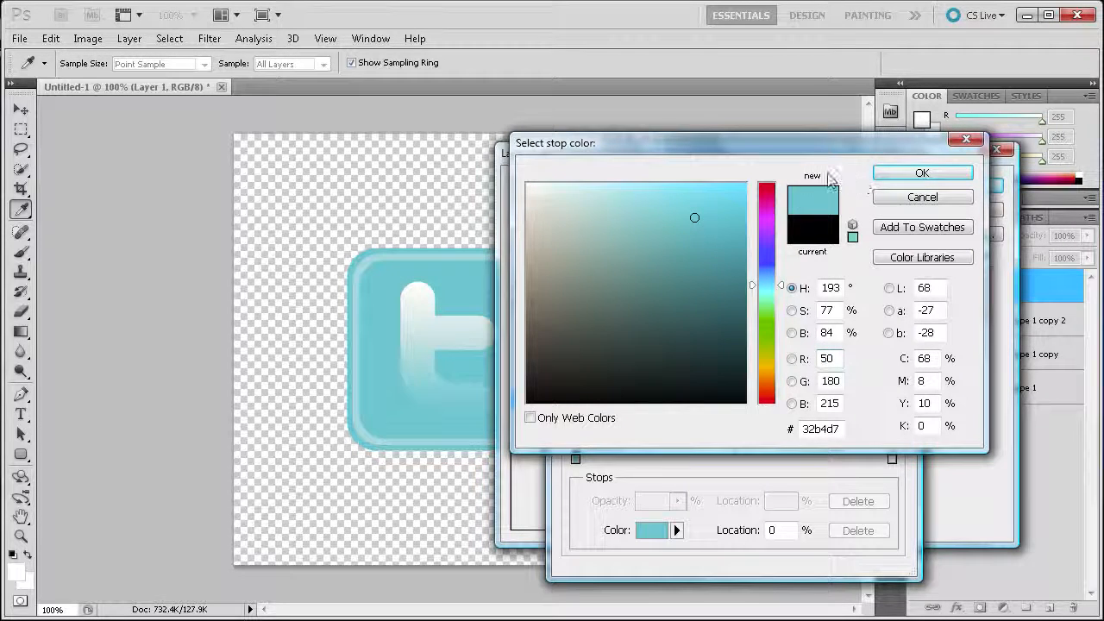
pyautogui.click(922, 174)
# Set the gradient's light end stop to c8f6fe and apply the overlay to the t
pyautogui.click(891, 457)
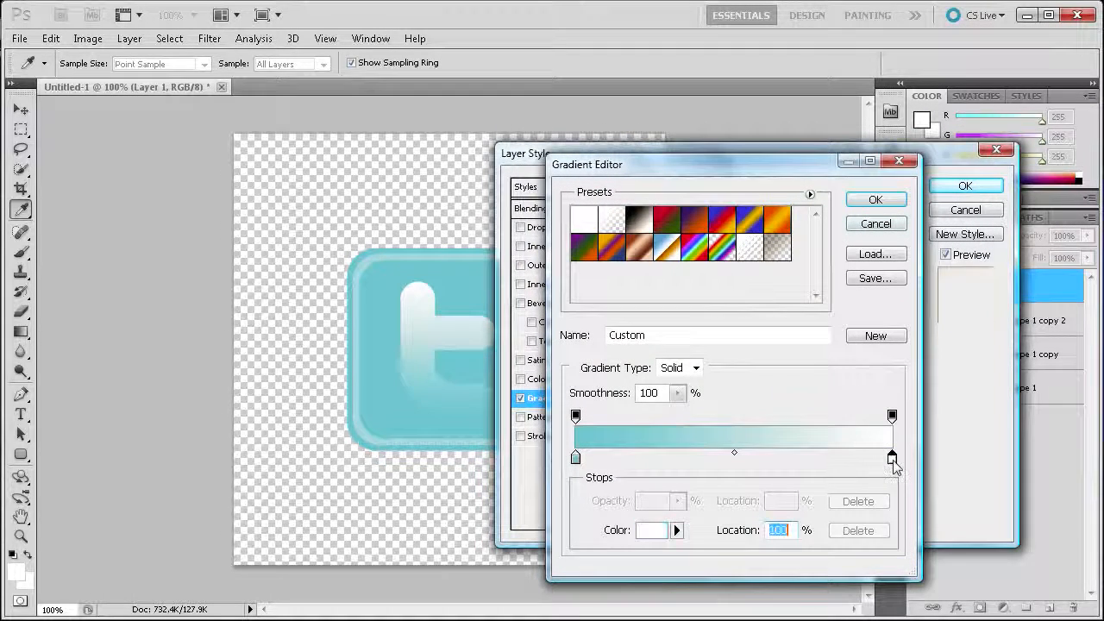
pyautogui.doubleClick(890, 457)
pyautogui.moveTo(818, 434); pyautogui.dragTo(725, 434)
pyautogui.write('c8')
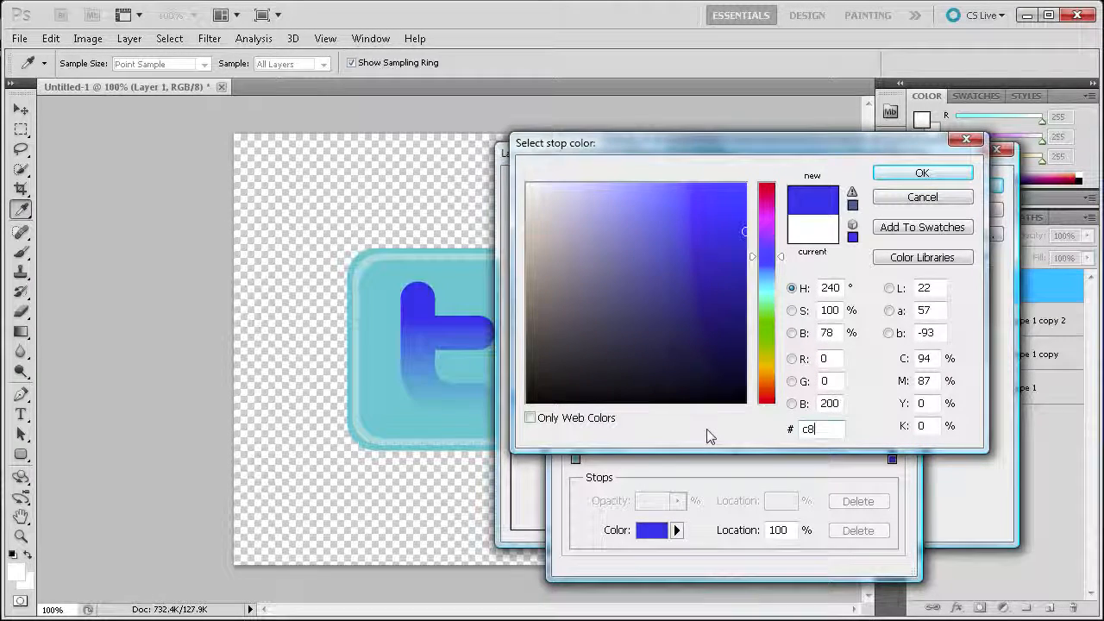
pyautogui.write('f')
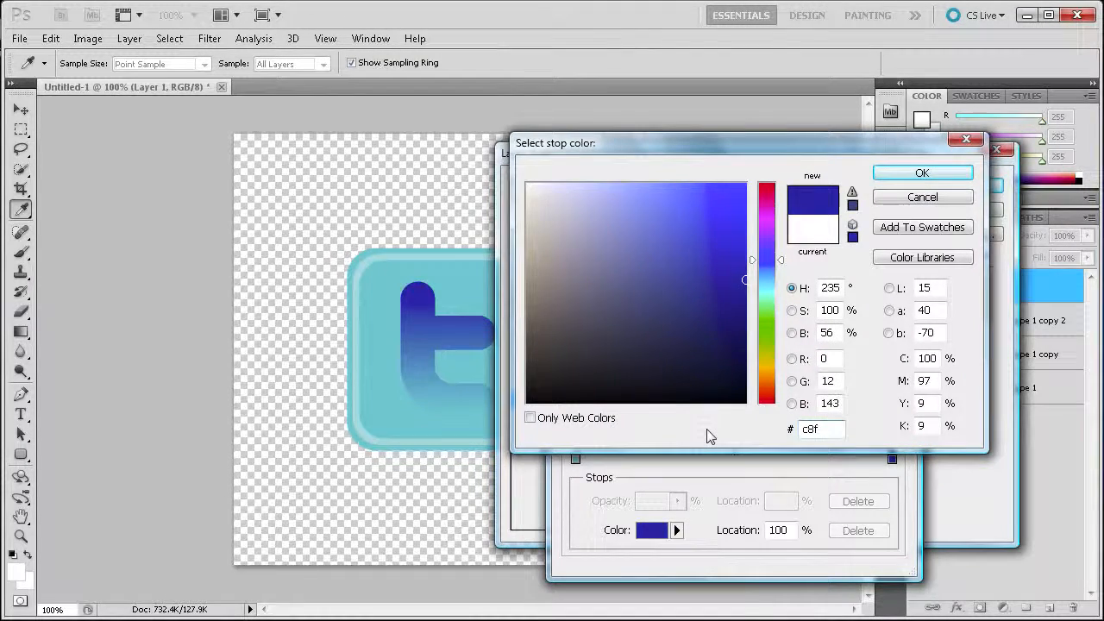
pyautogui.write('6fe')
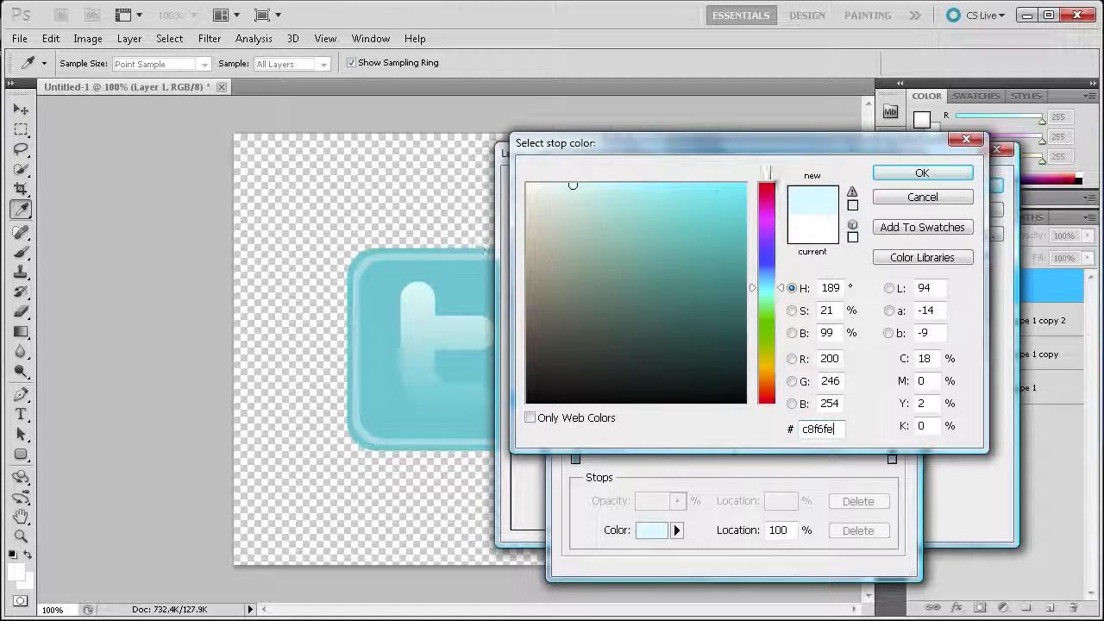
pyautogui.click(935, 176)
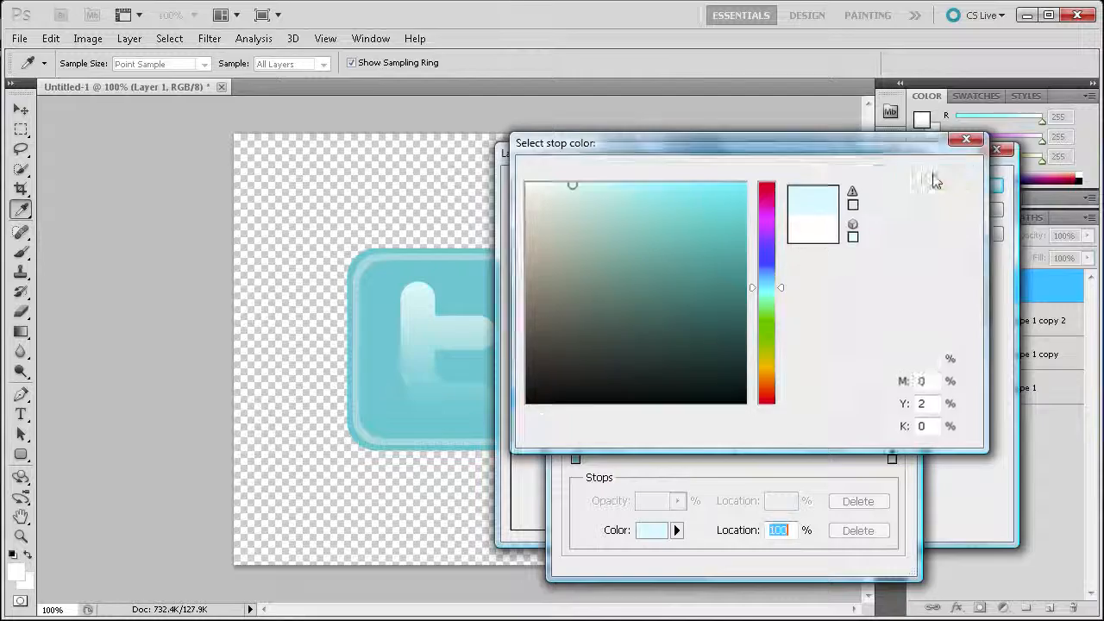
pyautogui.click(876, 200)
pyautogui.press('v')
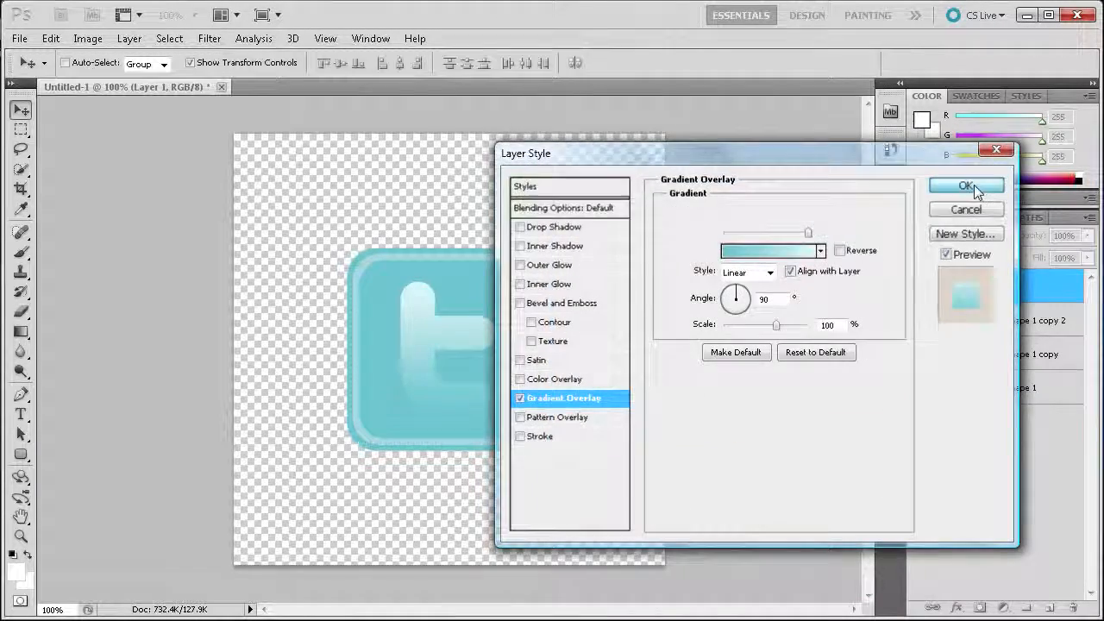
pyautogui.click(968, 186)
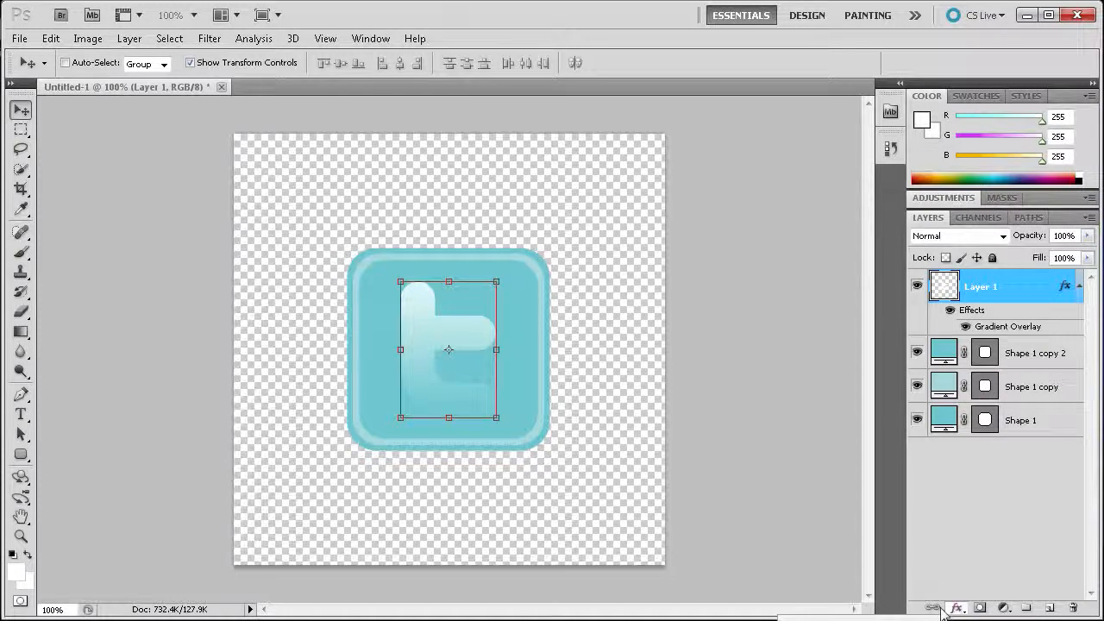
# Add a 16 px outside stroke in white (ffffff) to the t
pyautogui.click(802, 619)
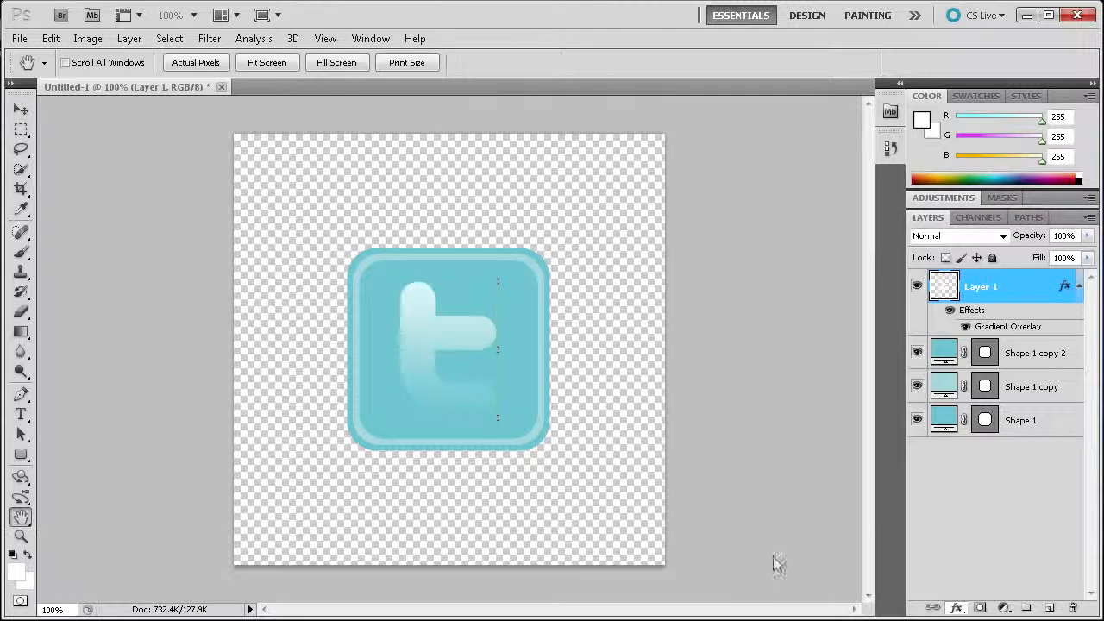
pyautogui.write('16')
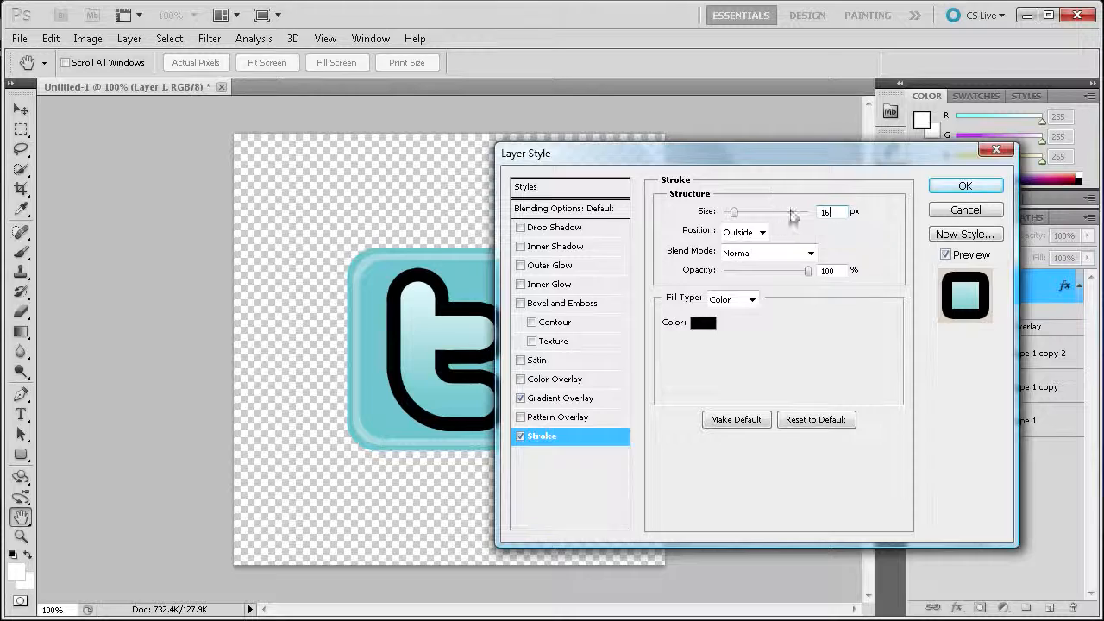
pyautogui.click(719, 323)
pyautogui.moveTo(844, 432); pyautogui.dragTo(764, 434)
pyautogui.write('ffffff')
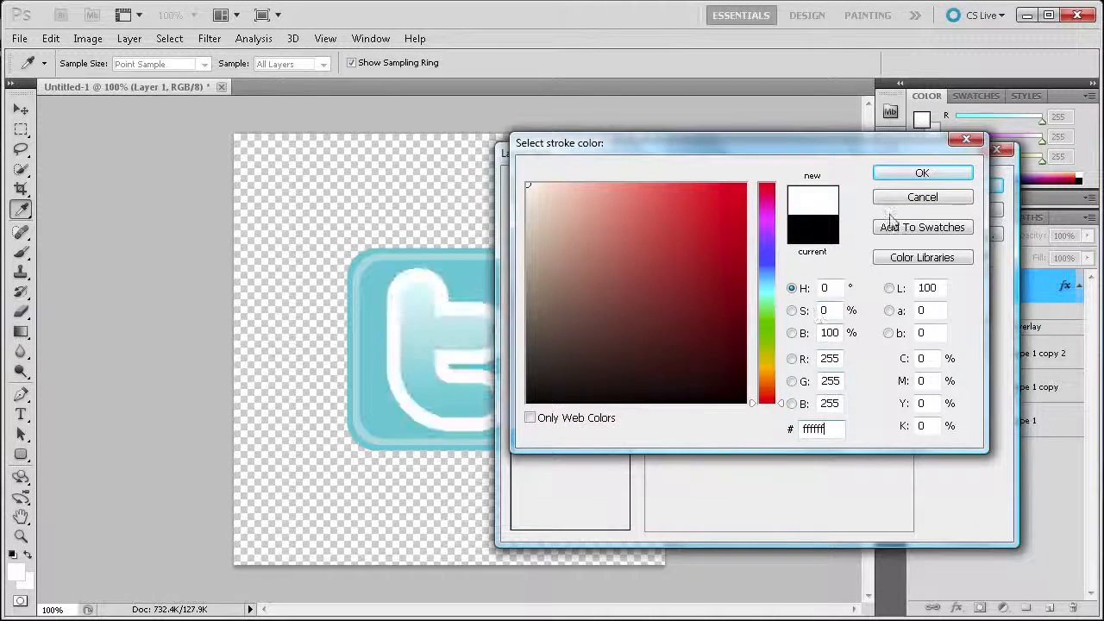
pyautogui.click(919, 174)
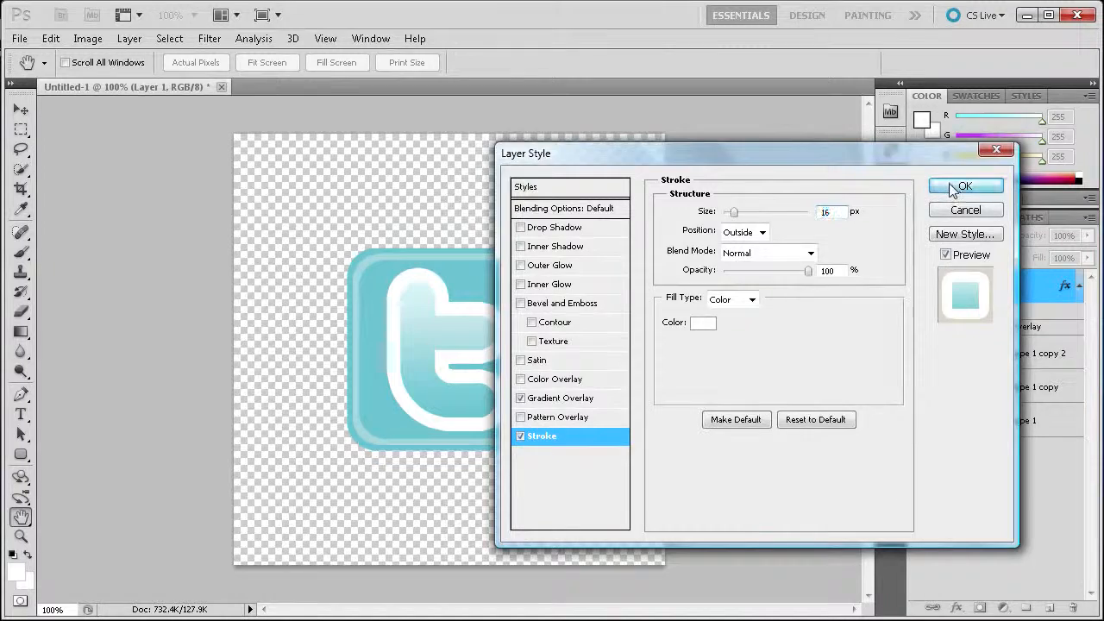
pyautogui.click(959, 185)
pyautogui.press('v')
# Add a new layer above the t and draw a wide elliptical selection covering the icon's upper part and overhanging both sides
pyautogui.click(20, 130)
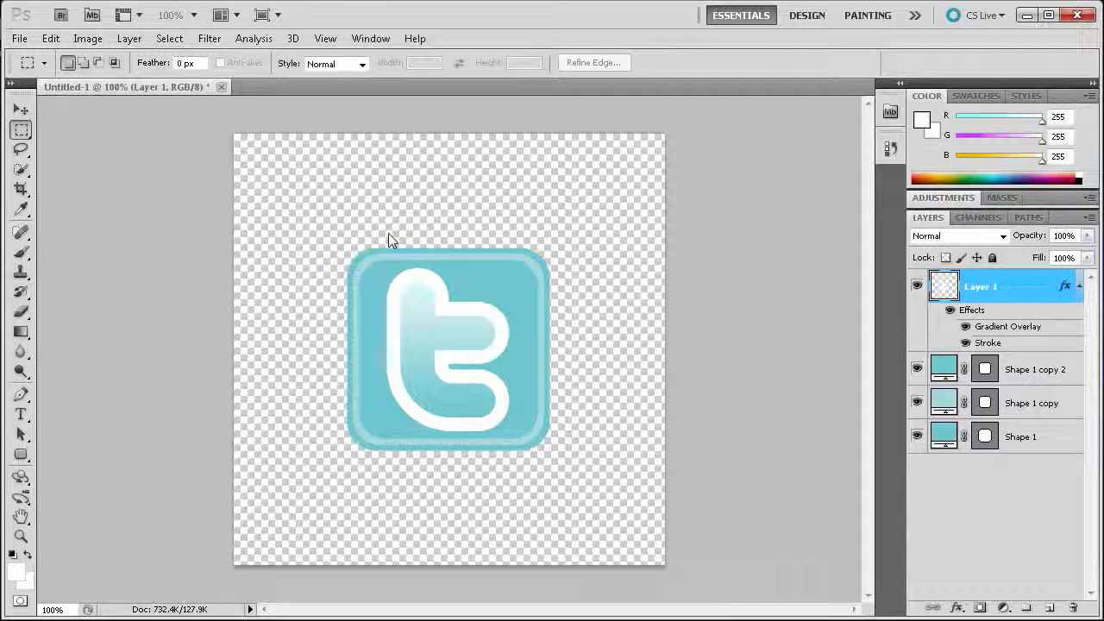
pyautogui.rightClick(21, 130)
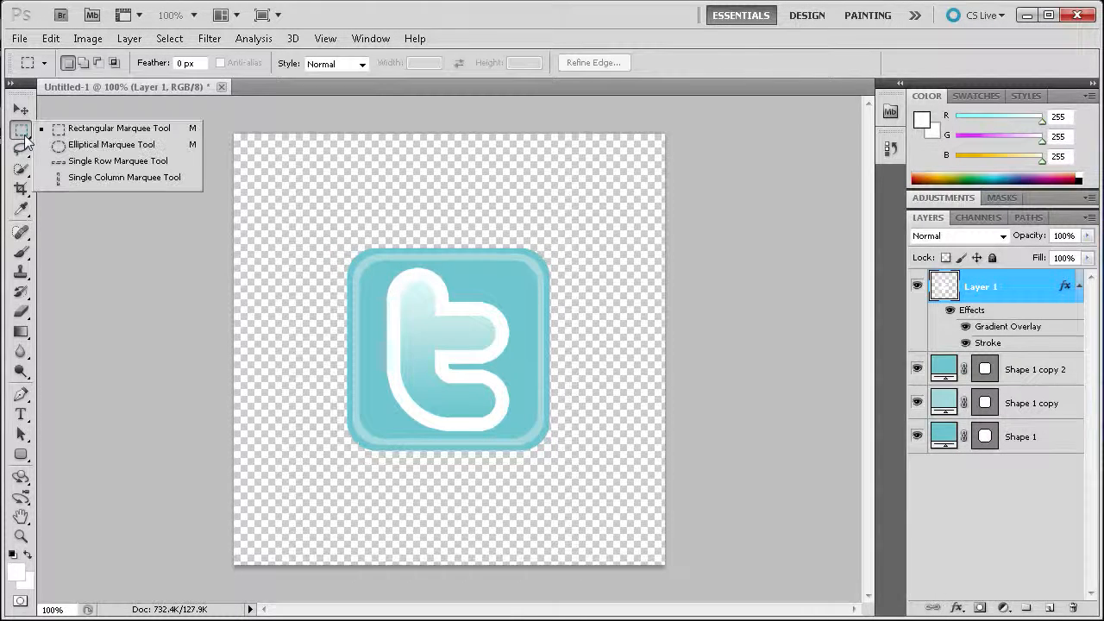
pyautogui.click(86, 149)
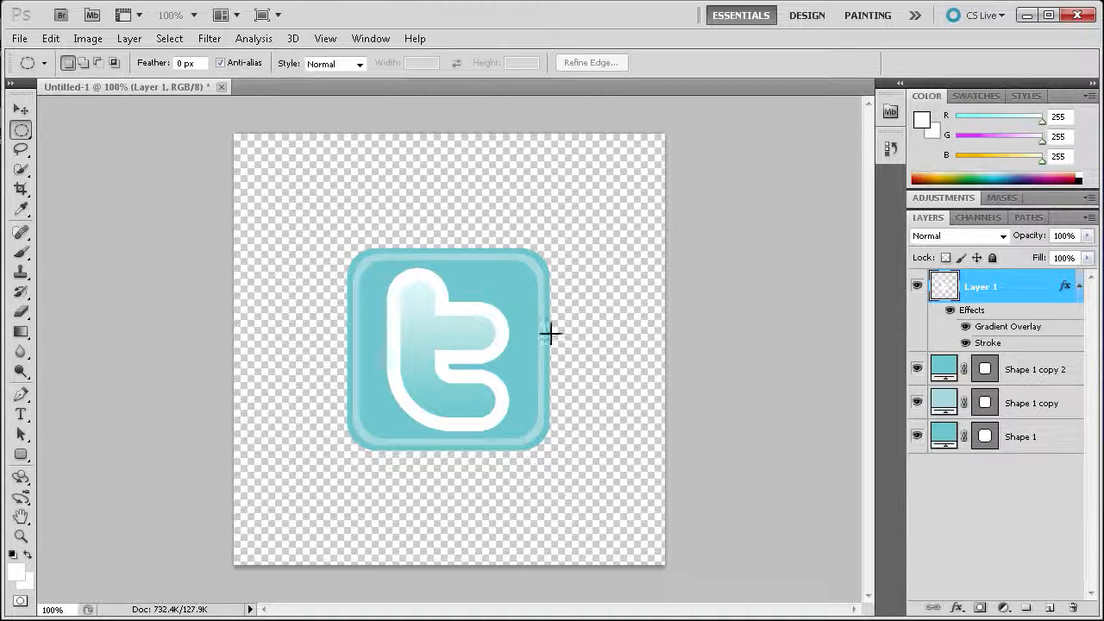
pyautogui.click(1052, 610)
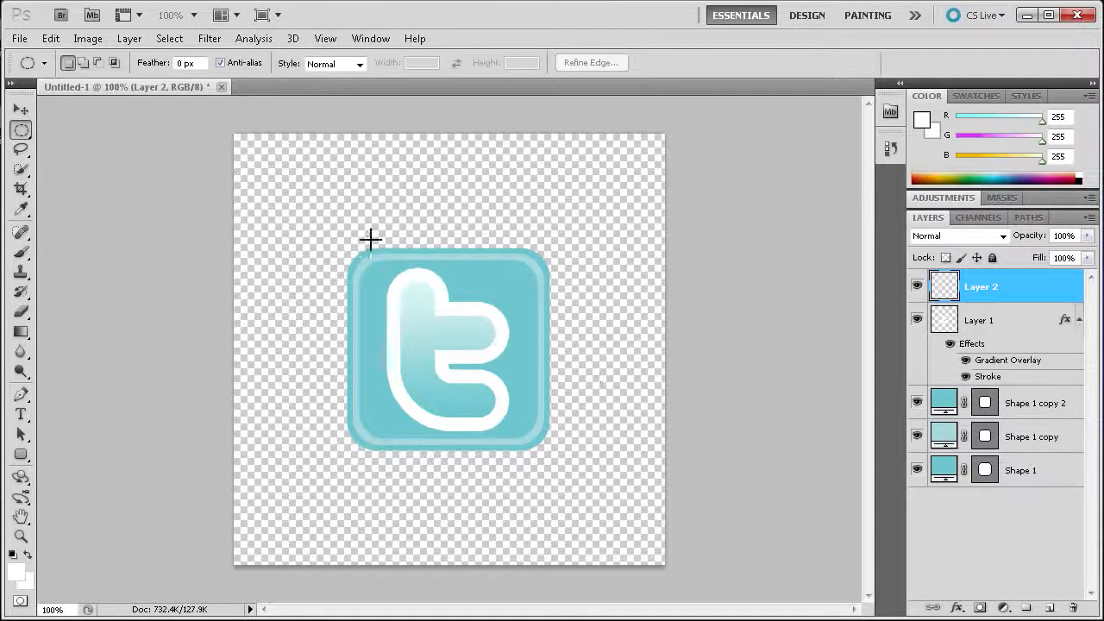
pyautogui.moveTo(322, 210); pyautogui.dragTo(605, 322)
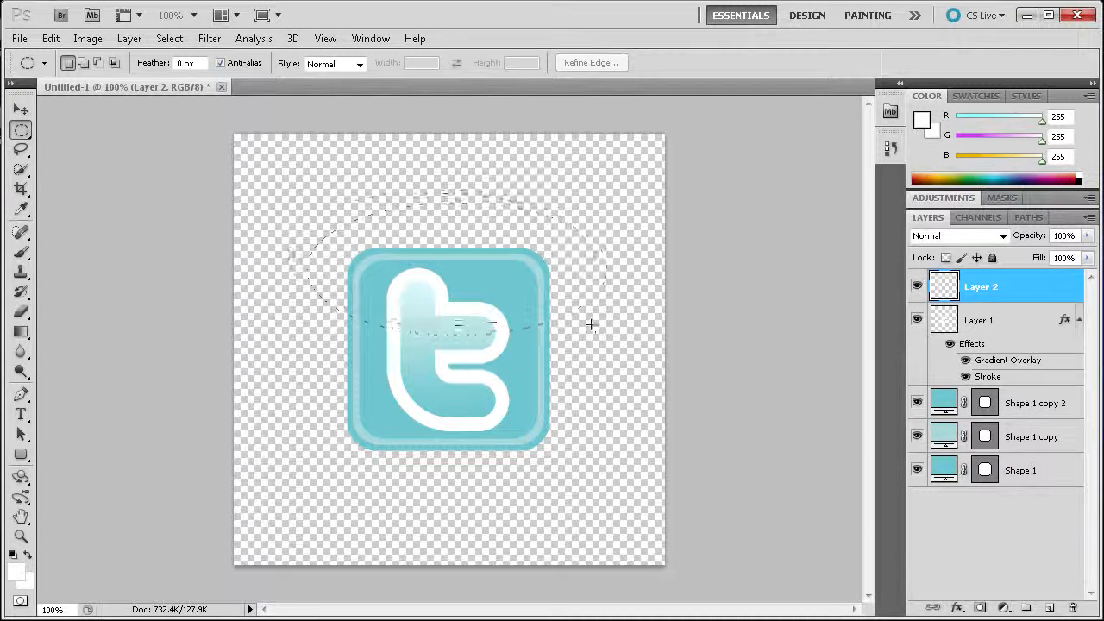
pyautogui.moveTo(588, 325); pyautogui.dragTo(591, 331)
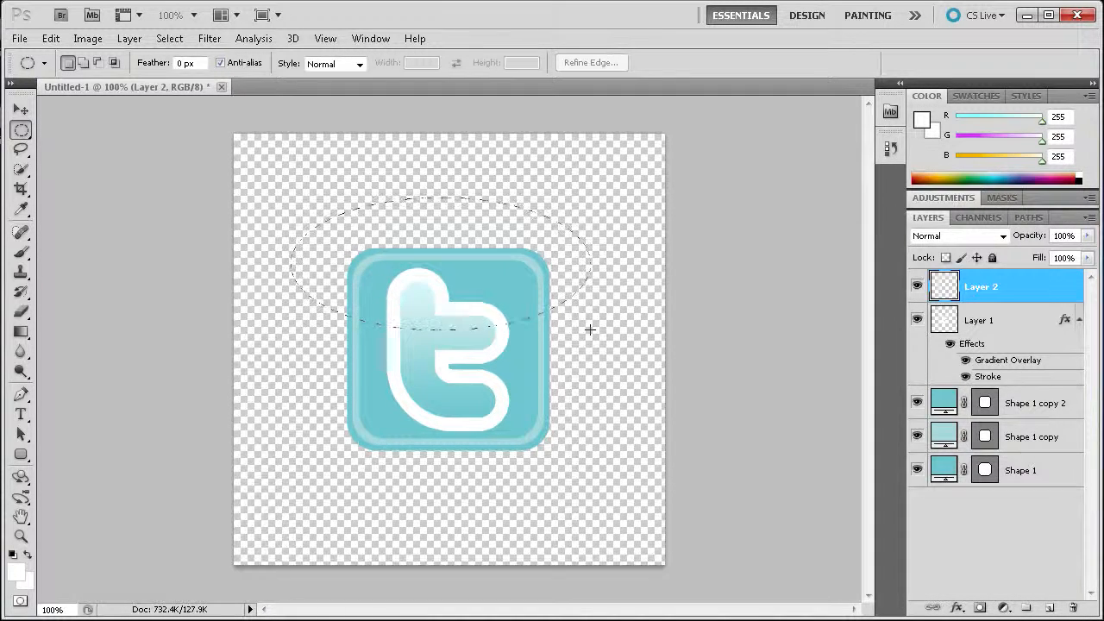
pyautogui.moveTo(590, 329); pyautogui.dragTo(591, 329)
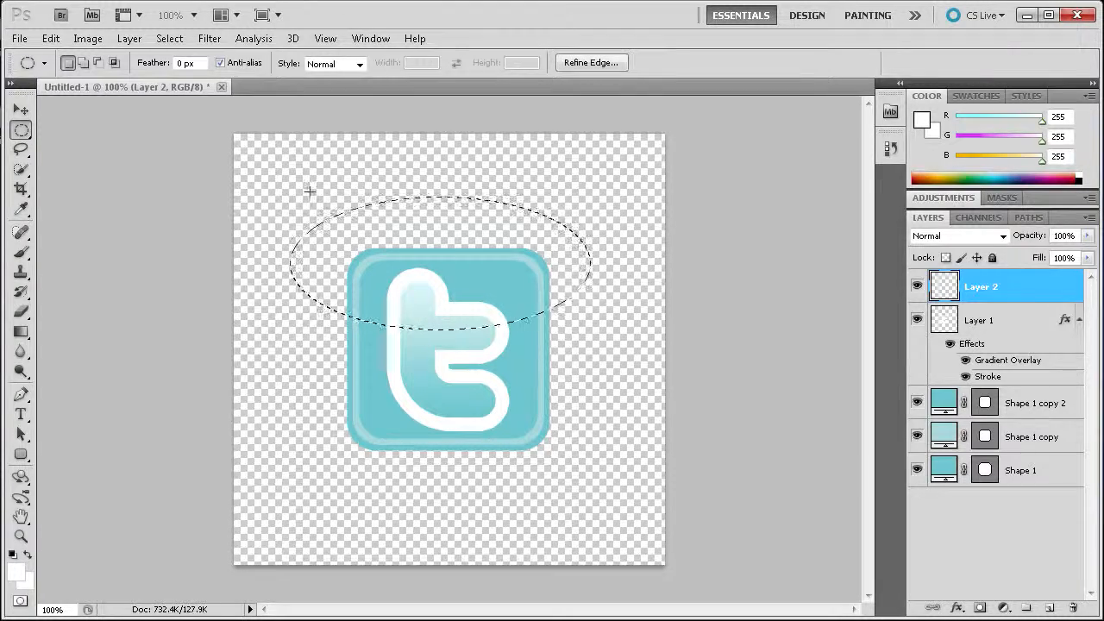
# Fill the elliptical selection on Layer 2 with white (ffffff) at 100% opacity
pyautogui.click(50, 39)
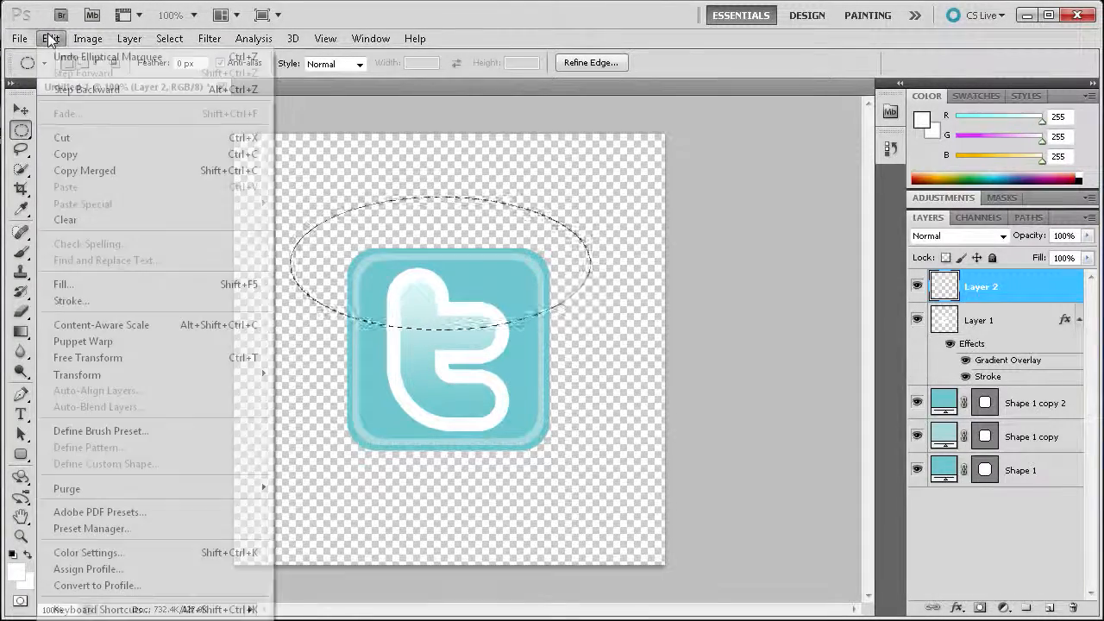
pyautogui.click(115, 285)
pyautogui.click(358, 276)
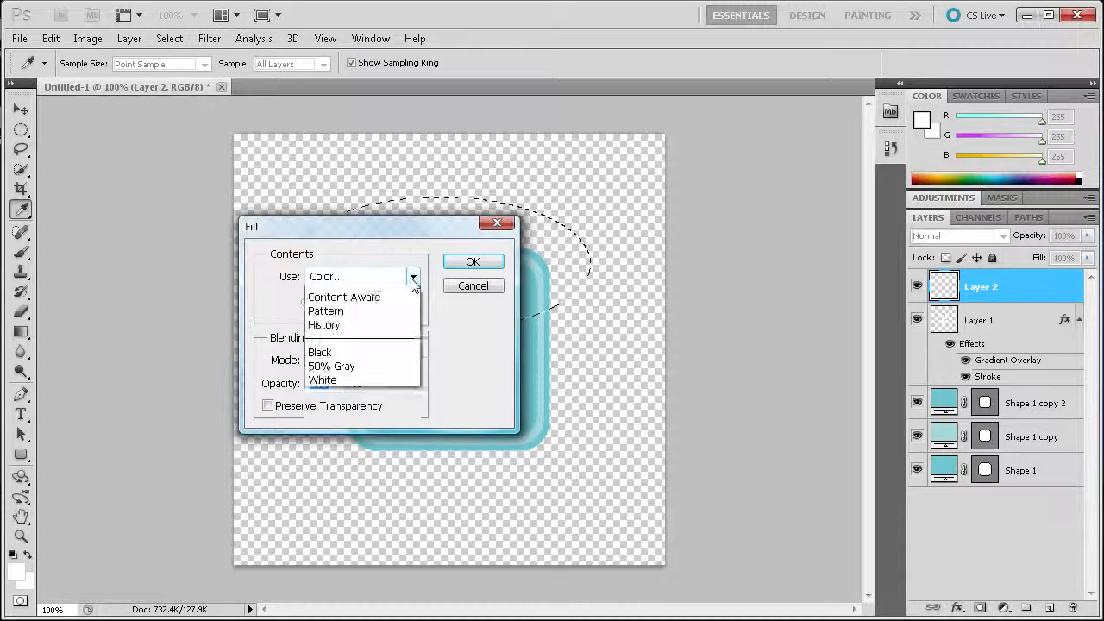
pyautogui.click(356, 329)
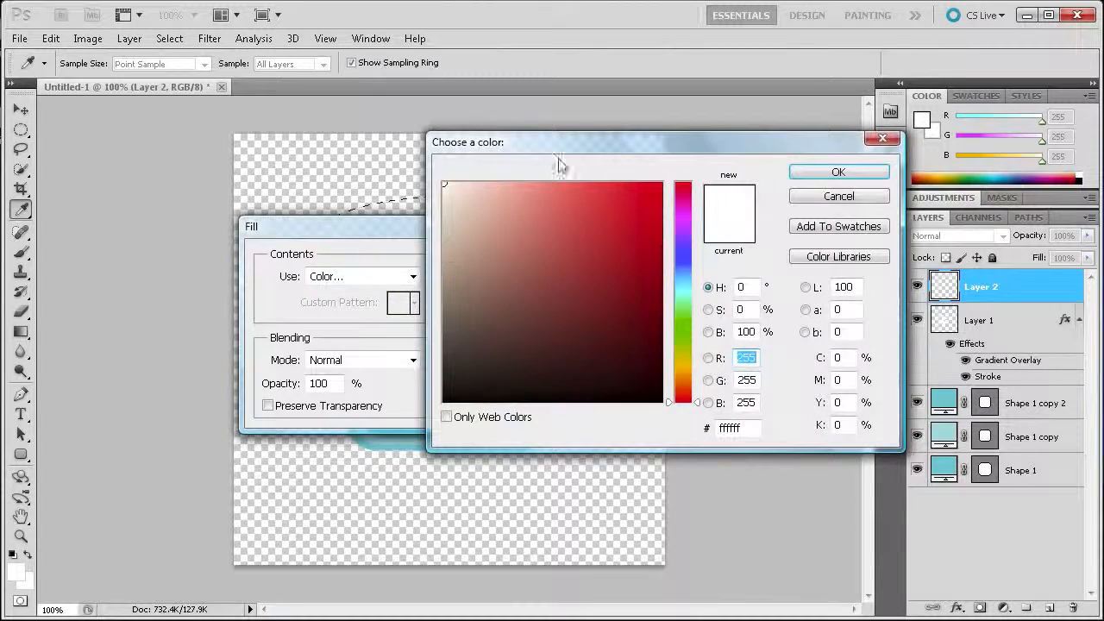
pyautogui.moveTo(748, 432); pyautogui.dragTo(693, 432)
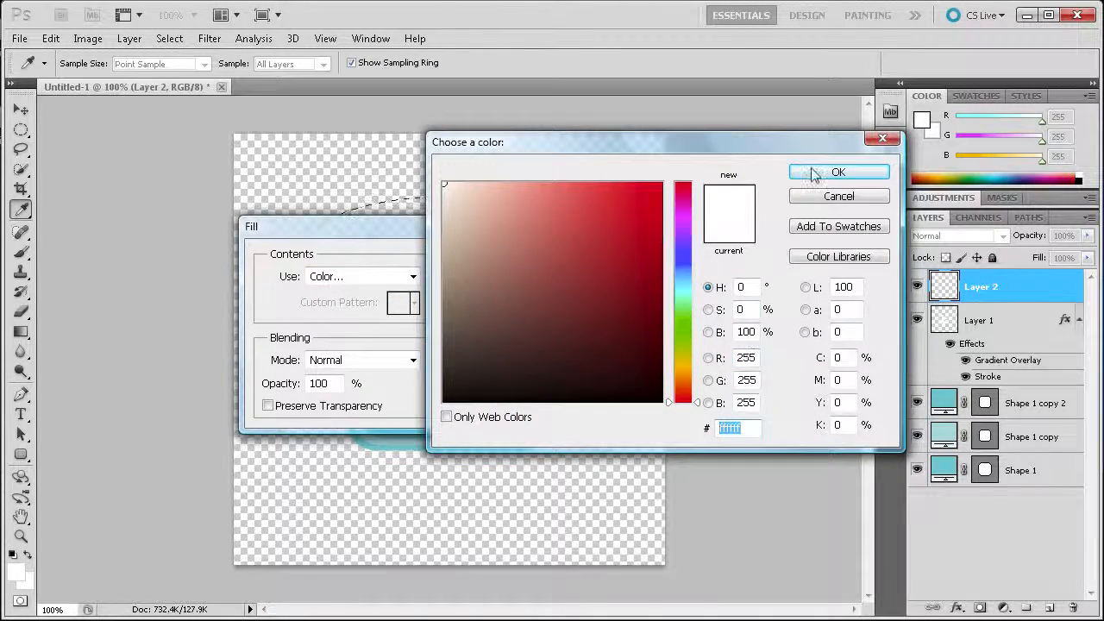
pyautogui.click(838, 172)
pyautogui.click(473, 262)
pyautogui.press('m')
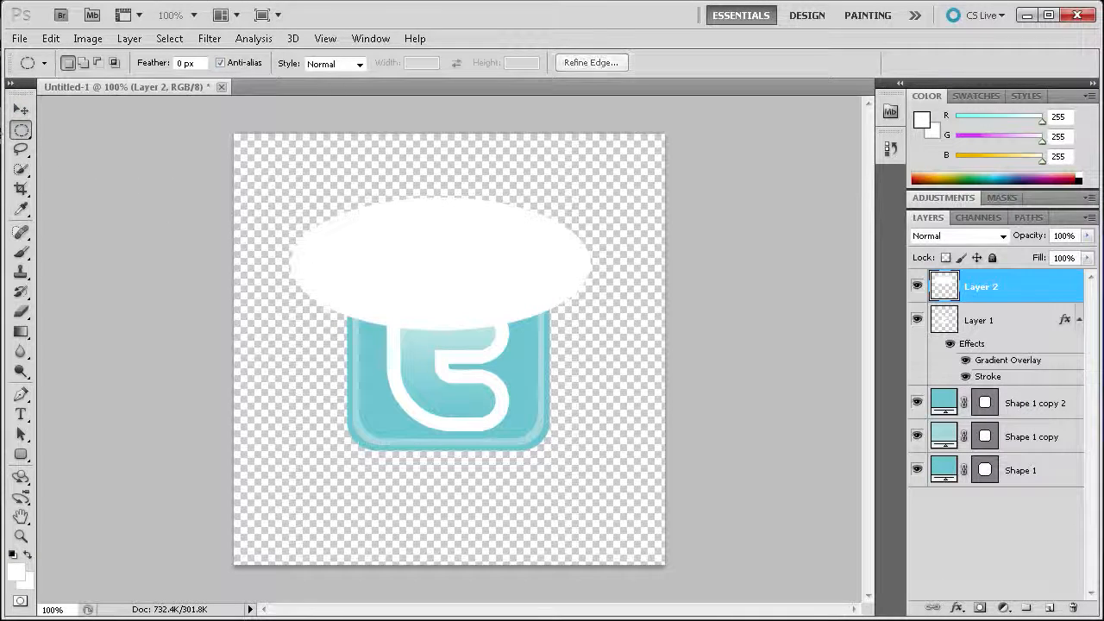
# Deselect the ellipse and nudge it right until it is horizontally centred over the icon
pyautogui.hotkey('ctrl', 'd')
pyautogui.press('v')
pyautogui.press('Right')
pyautogui.press('Right')
pyautogui.press('Right')
pyautogui.press('Right')
pyautogui.press('Right')
pyautogui.press('Right')
pyautogui.press('Right')
pyautogui.press('Right')
pyautogui.press('Right')
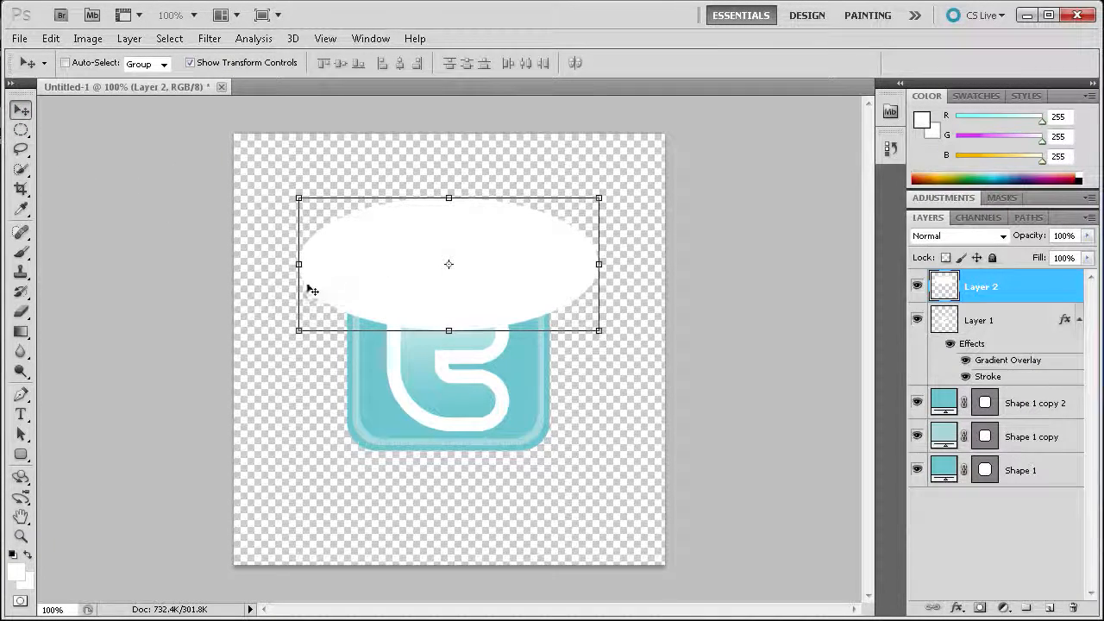
# Select the outline of Shape 1 and cut the part of Layer 2's white ellipse inside it onto a new layer
pyautogui.click(21, 130)
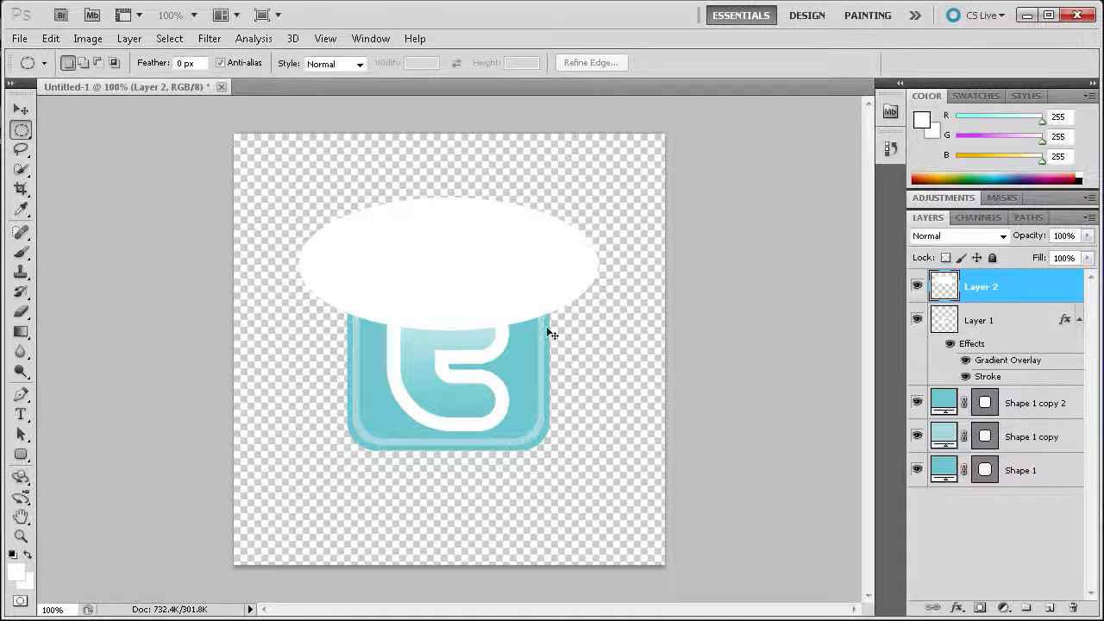
pyautogui.click(1005, 474)
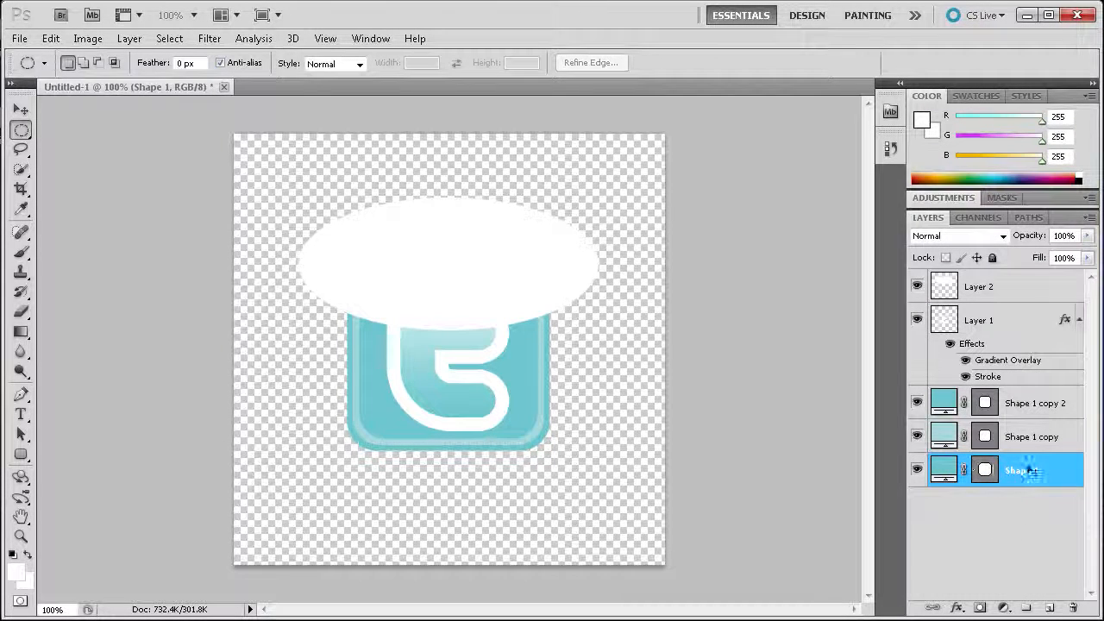
pyautogui.keyDown('ctrl'); pyautogui.click(987, 469); pyautogui.keyUp('ctrl')
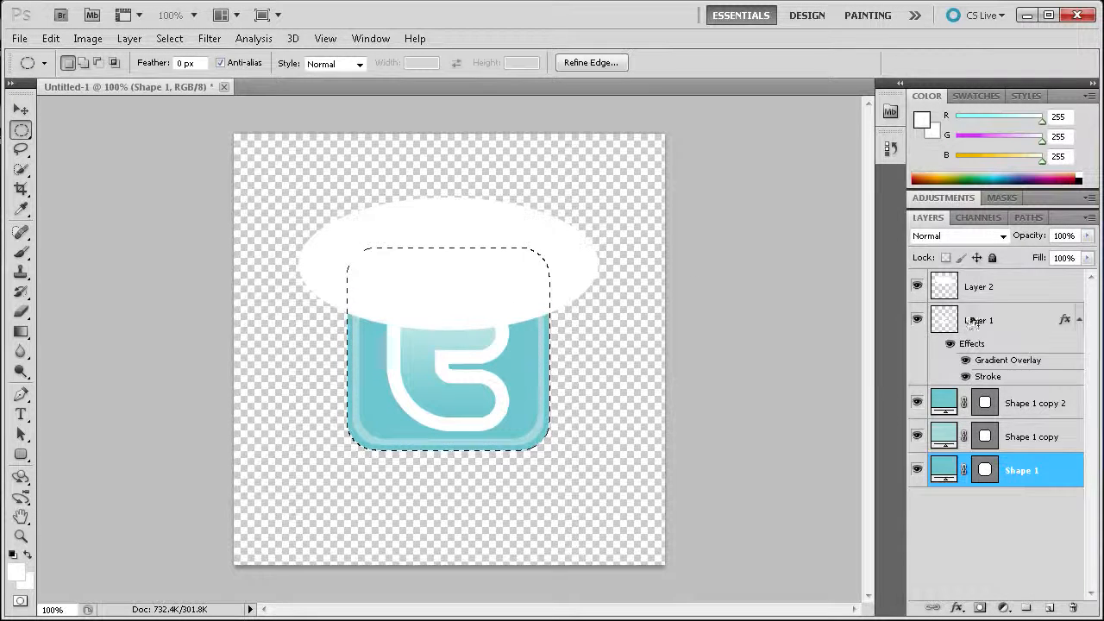
pyautogui.click(1001, 290)
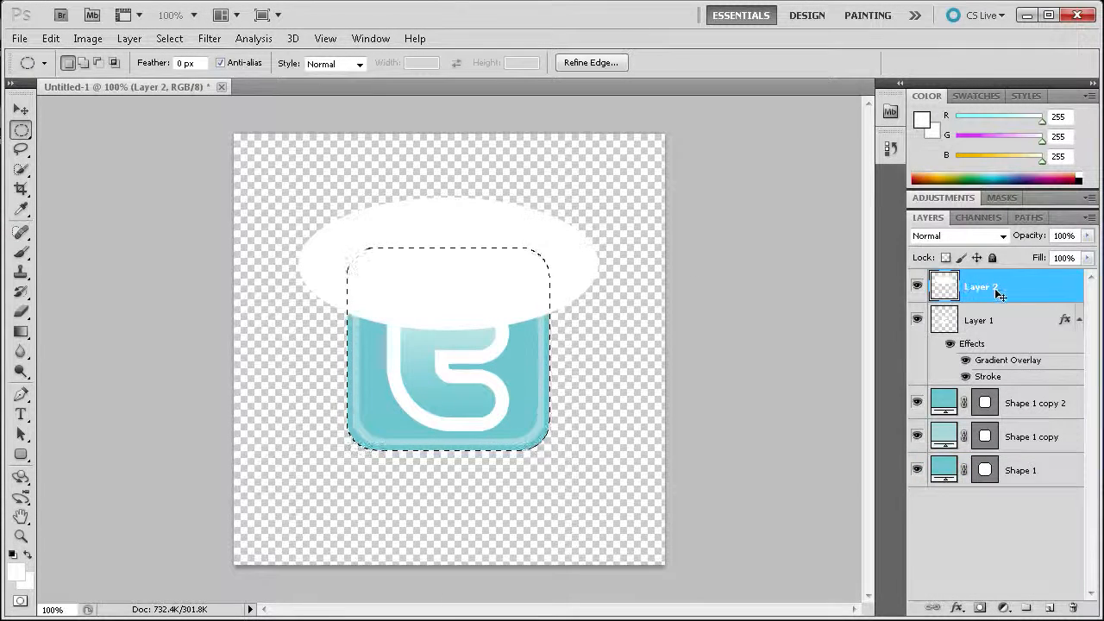
pyautogui.rightClick(439, 283)
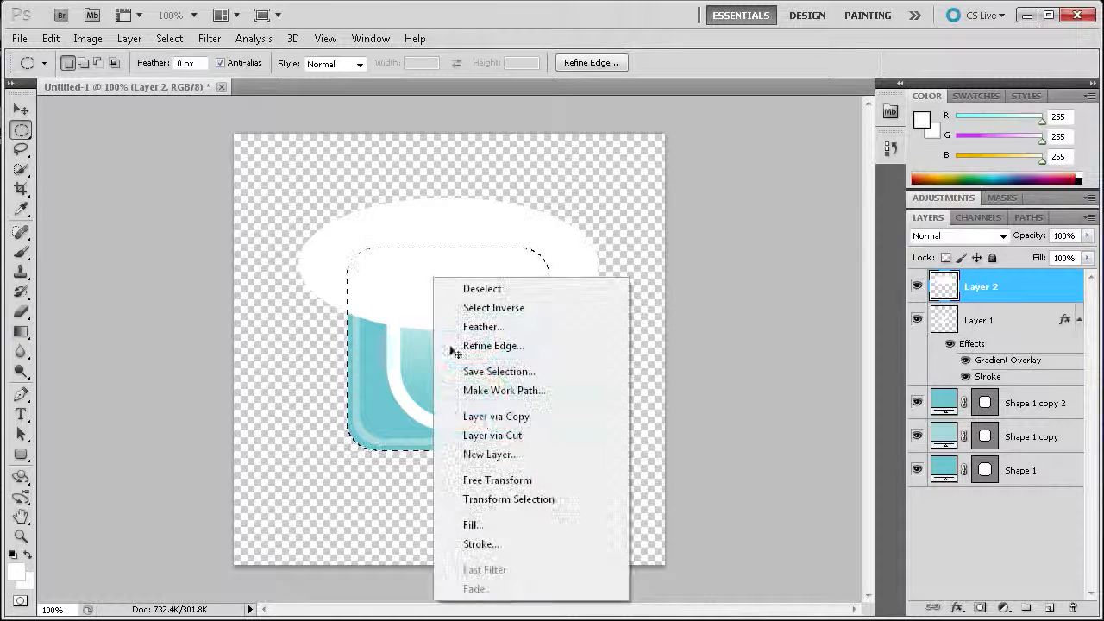
pyautogui.click(494, 434)
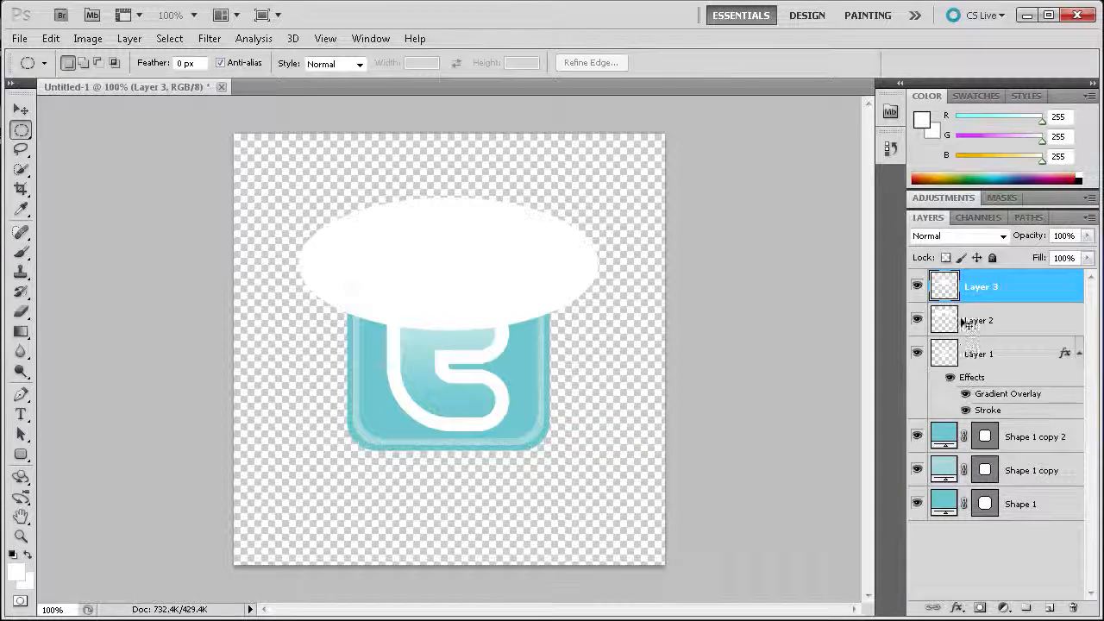
# Compare the ellipse with Layer 2 hidden and shown, and remove Layer 2 so only the part inside the icon remains
pyautogui.click(918, 321)
pyautogui.click(918, 320)
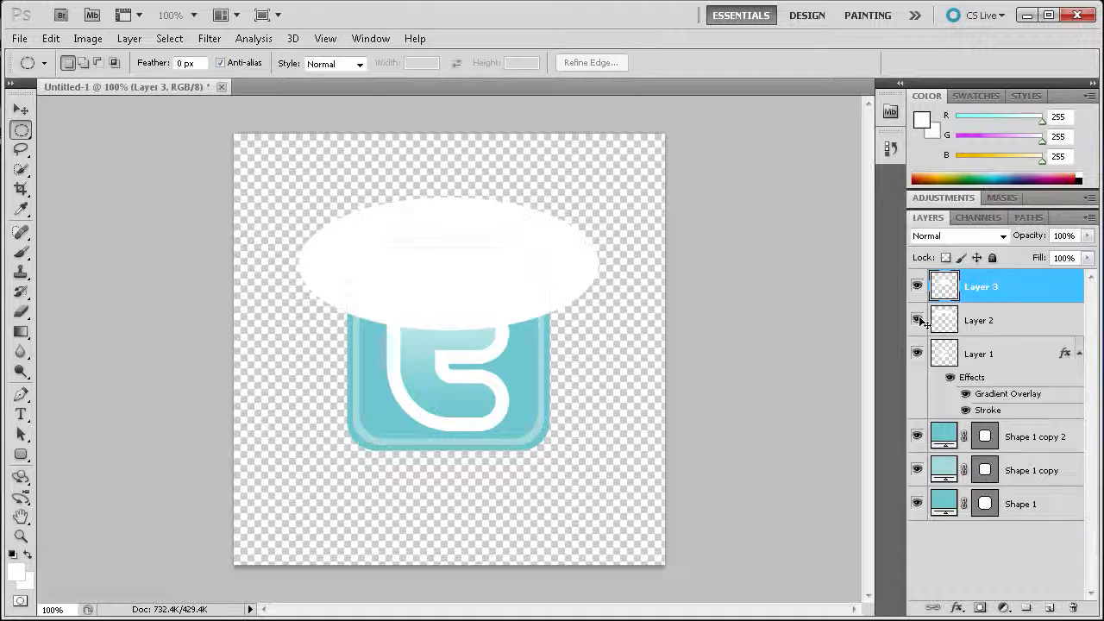
pyautogui.click(918, 321)
pyautogui.click(918, 320)
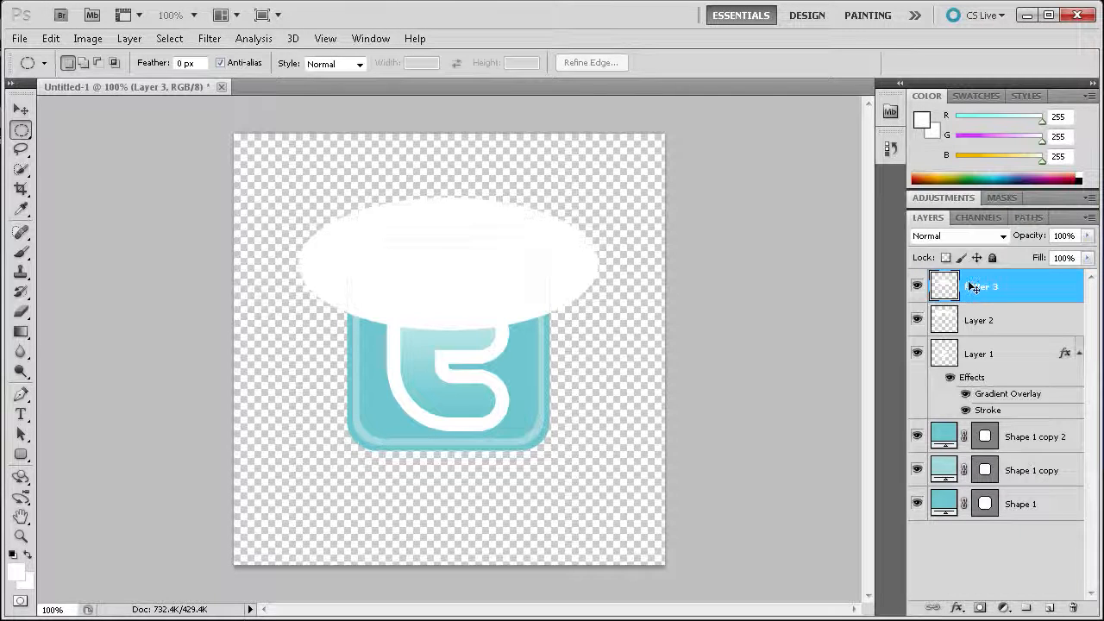
pyautogui.click(918, 323)
pyautogui.click(918, 321)
pyautogui.moveTo(1006, 329); pyautogui.dragTo(1009, 384)
pyautogui.hotkey('ctrl', 'e')
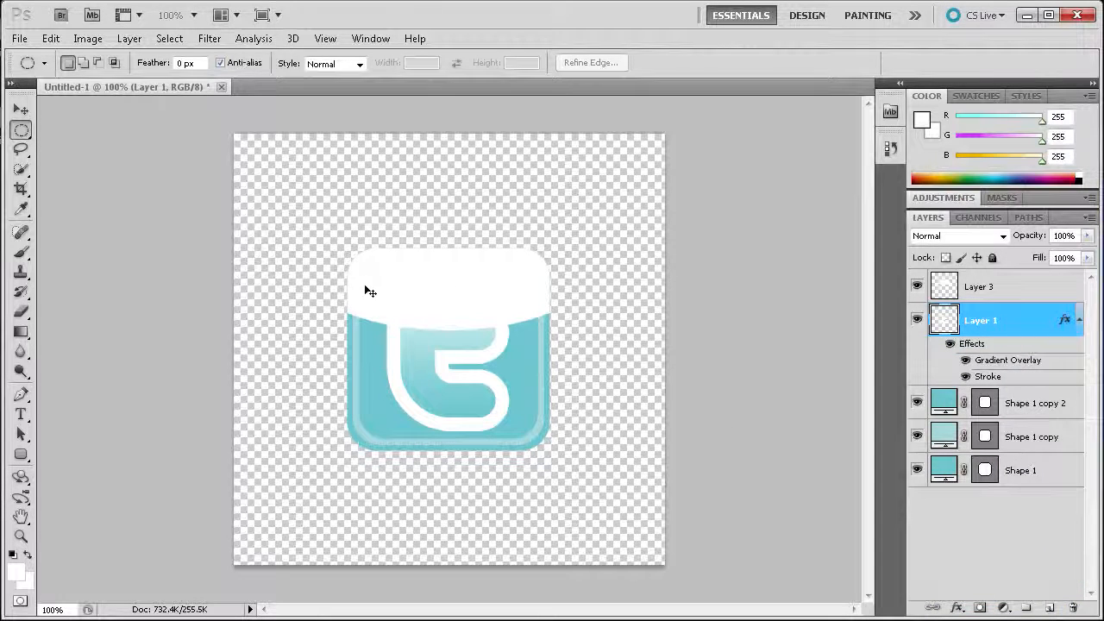
# Reduce the opacity of Layer 3, the white shape over the icon's upper part, to 25%
pyautogui.click(20, 110)
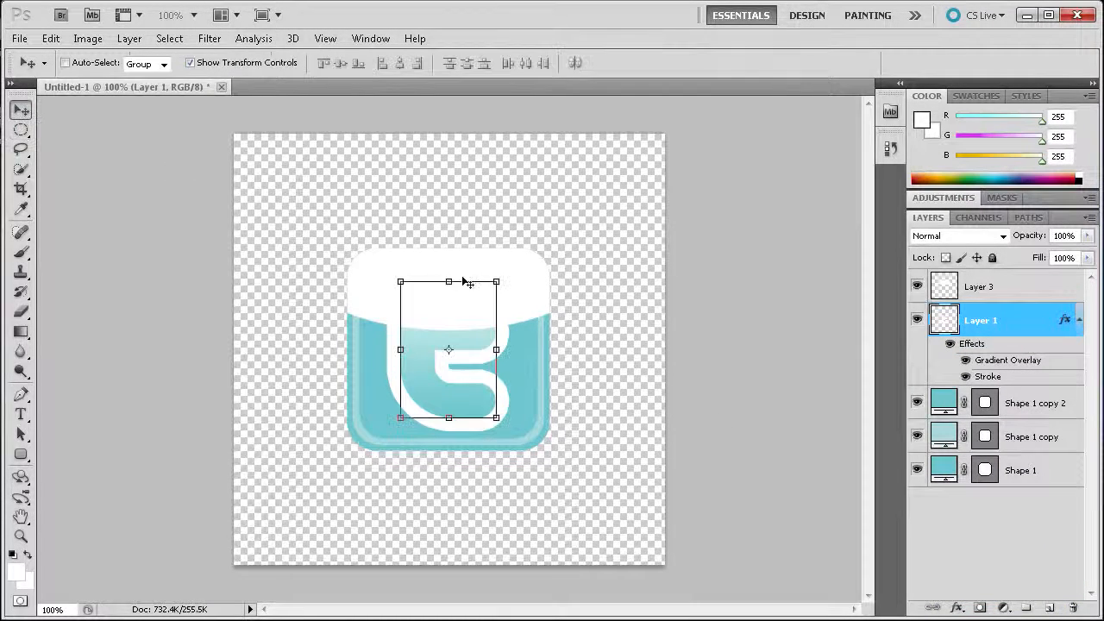
pyautogui.click(1003, 292)
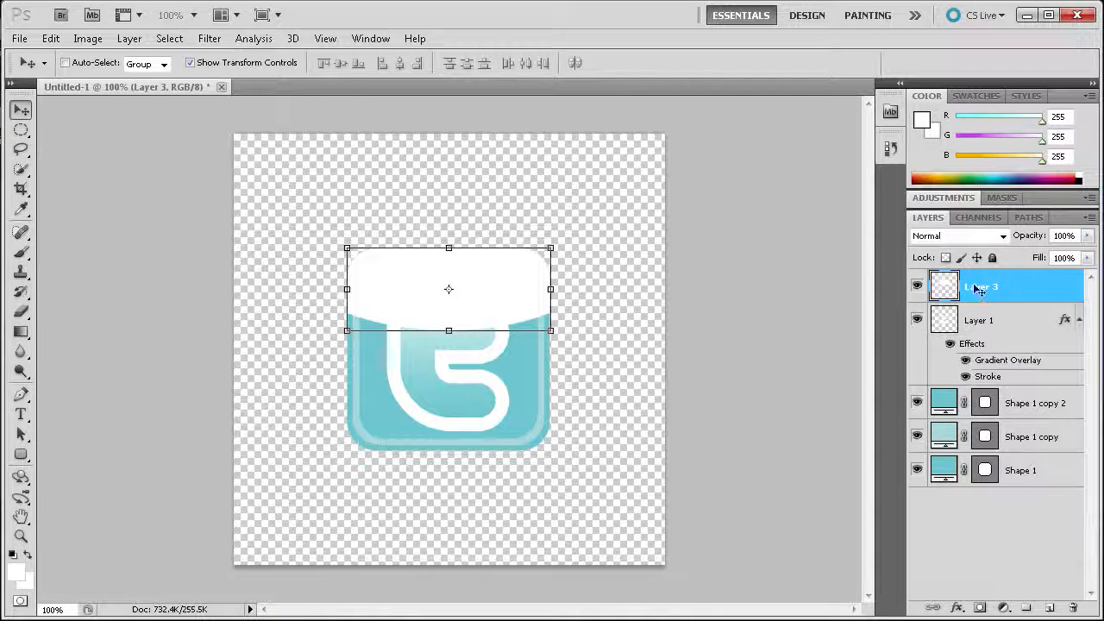
pyautogui.moveTo(1069, 238); pyautogui.dragTo(1046, 236)
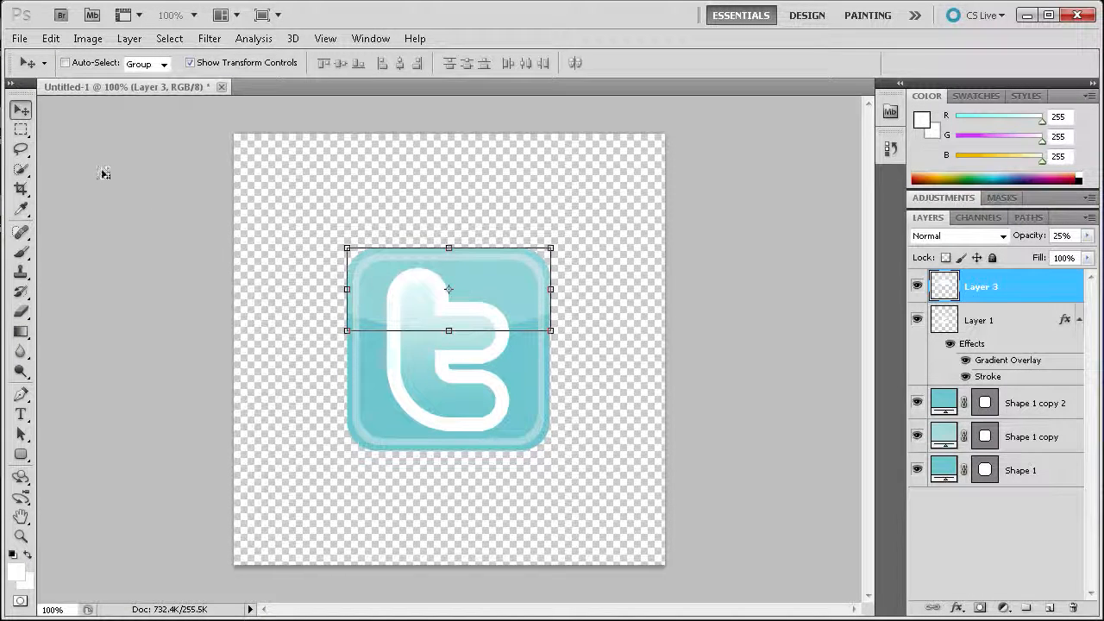
# Add a new layer above Layer 3 and draw a thin horizontal rectangular selection inside the t's upper arm
pyautogui.click(1050, 608)
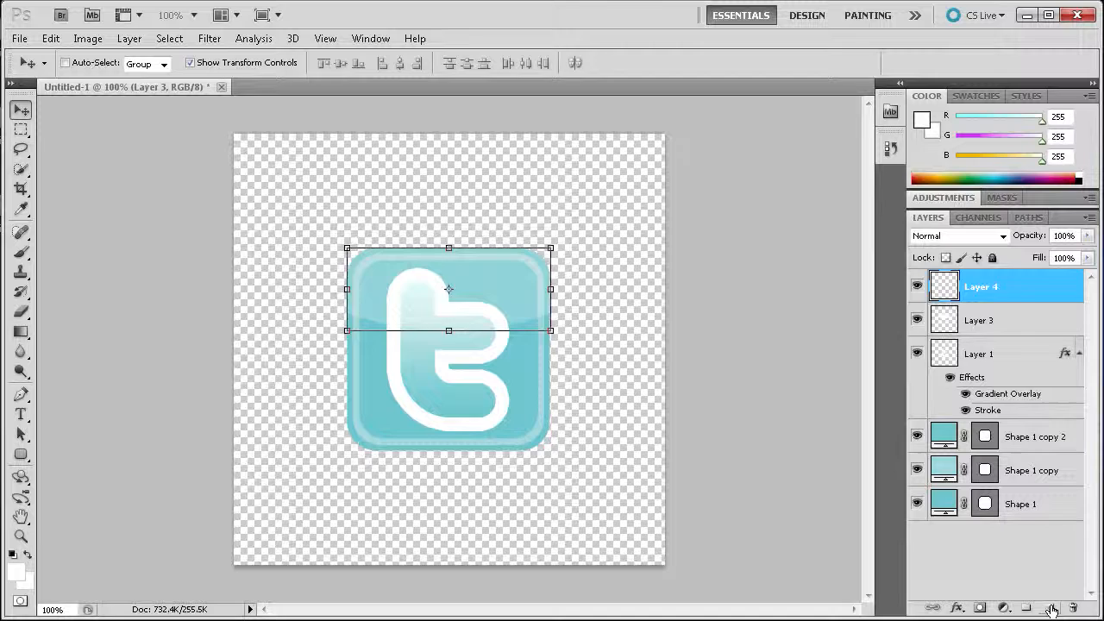
pyautogui.click(20, 131)
pyautogui.moveTo(20, 130); pyautogui.dragTo(95, 124)
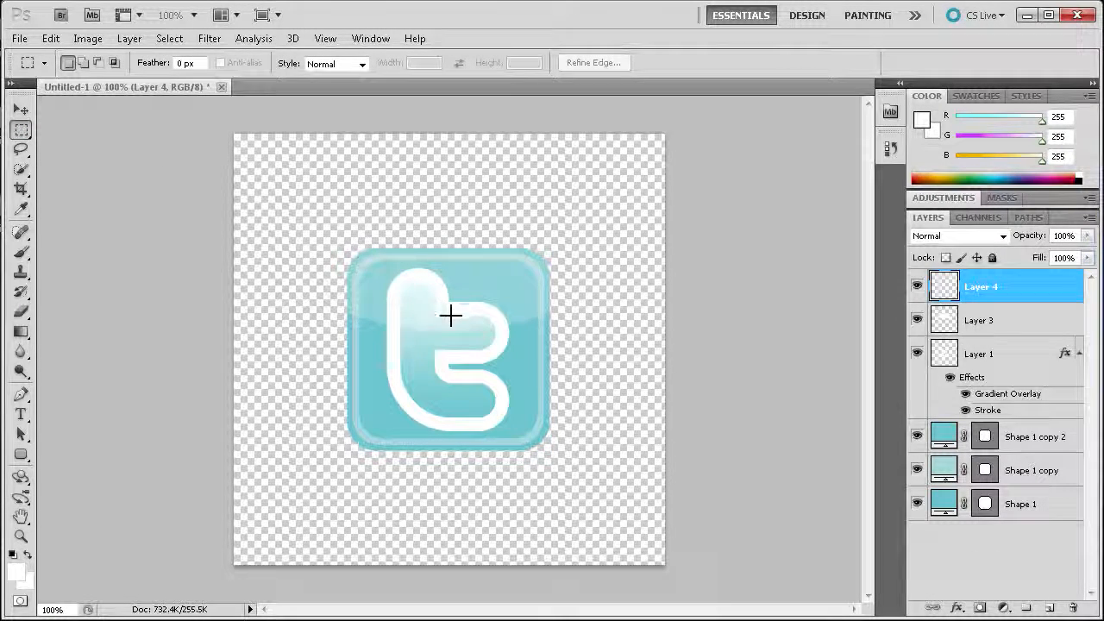
pyautogui.moveTo(438, 319); pyautogui.dragTo(480, 326)
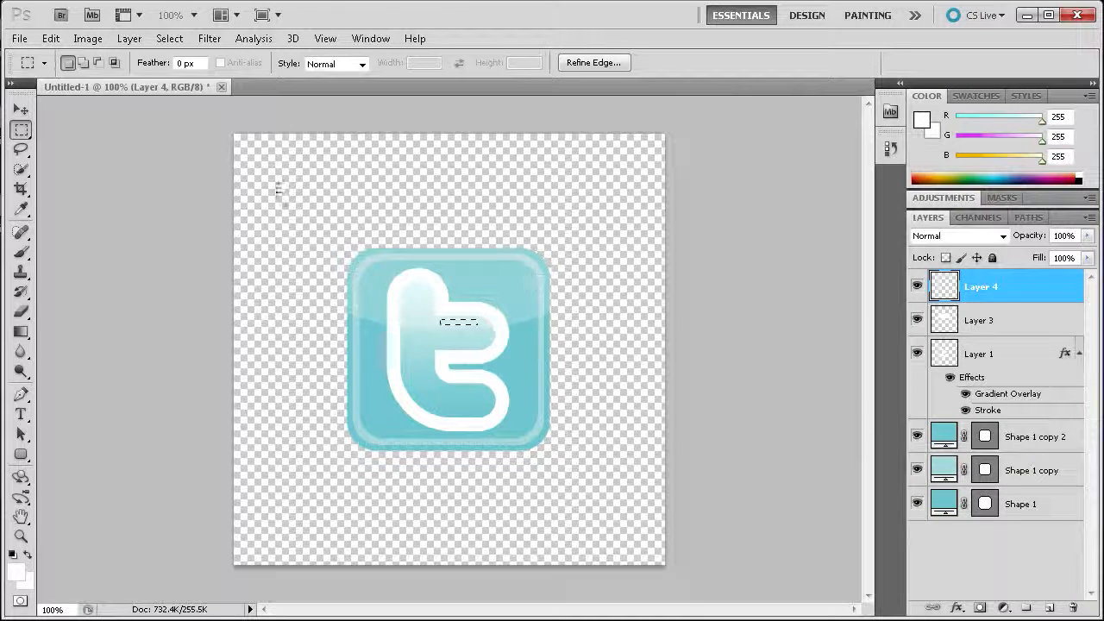
# Fill the thin rectangular selection on Layer 4 with white (ffffff) at 100% opacity and deselect it
pyautogui.click(63, 40)
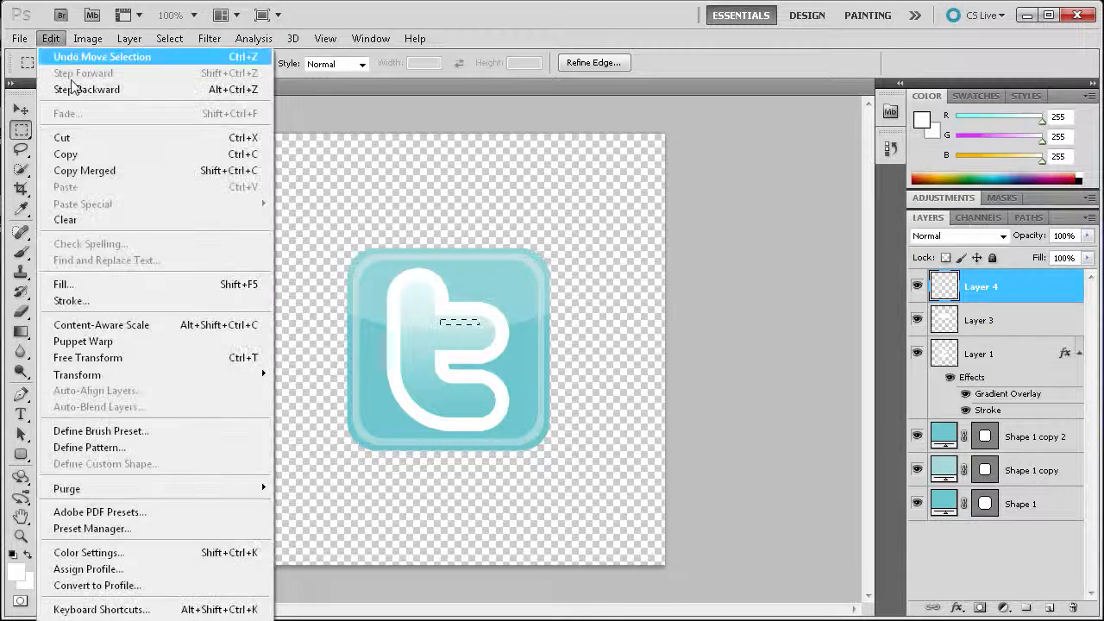
pyautogui.click(95, 283)
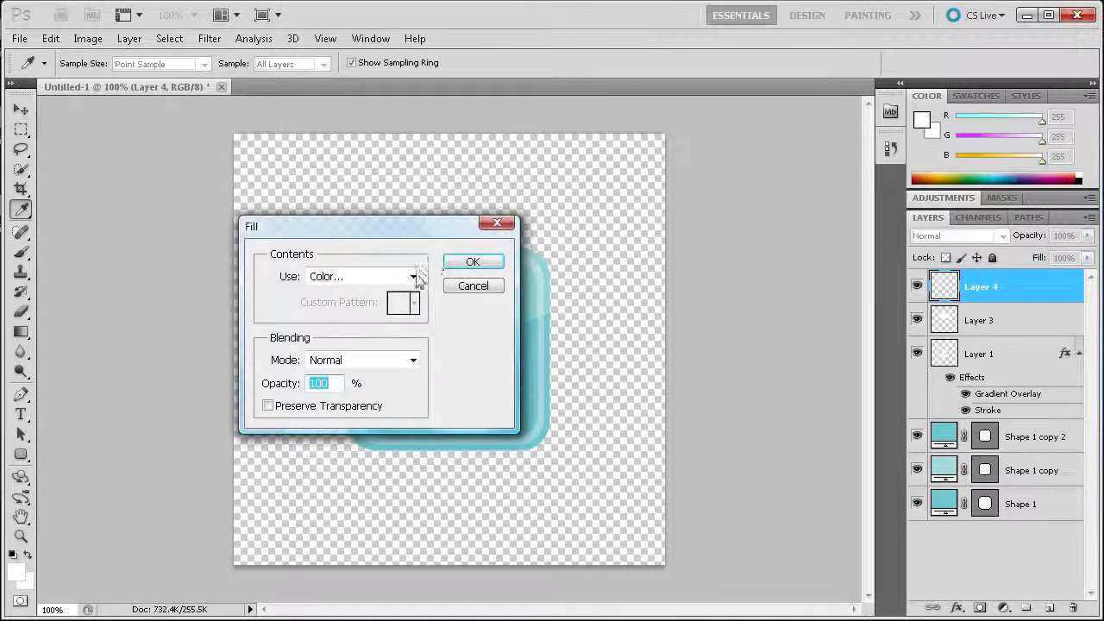
pyautogui.click(413, 277)
pyautogui.click(363, 322)
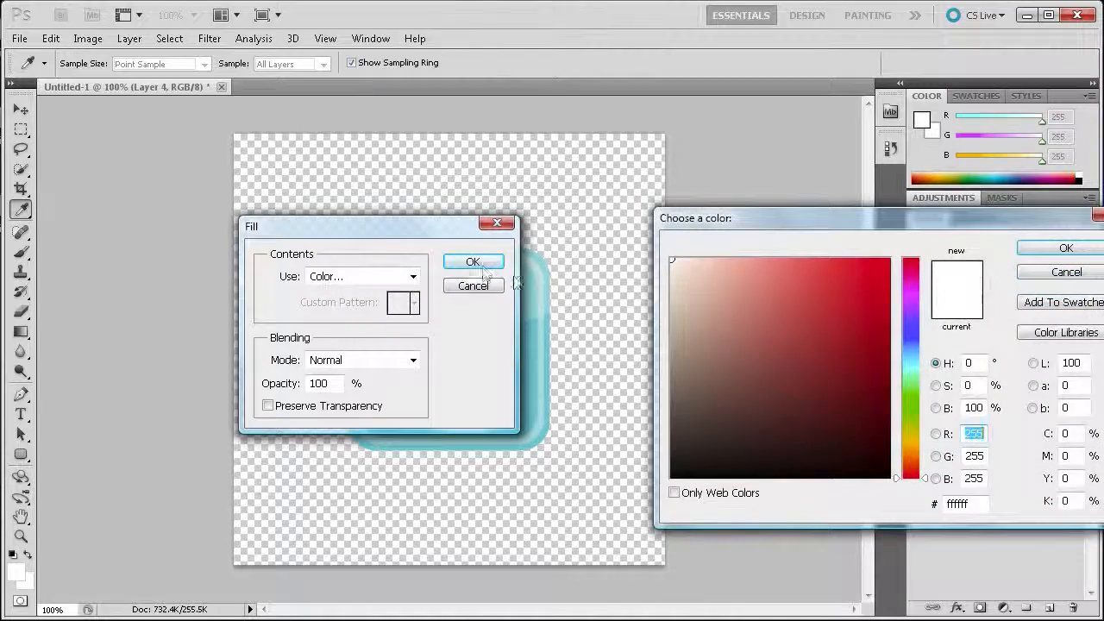
pyautogui.moveTo(762, 227); pyautogui.dragTo(532, 195)
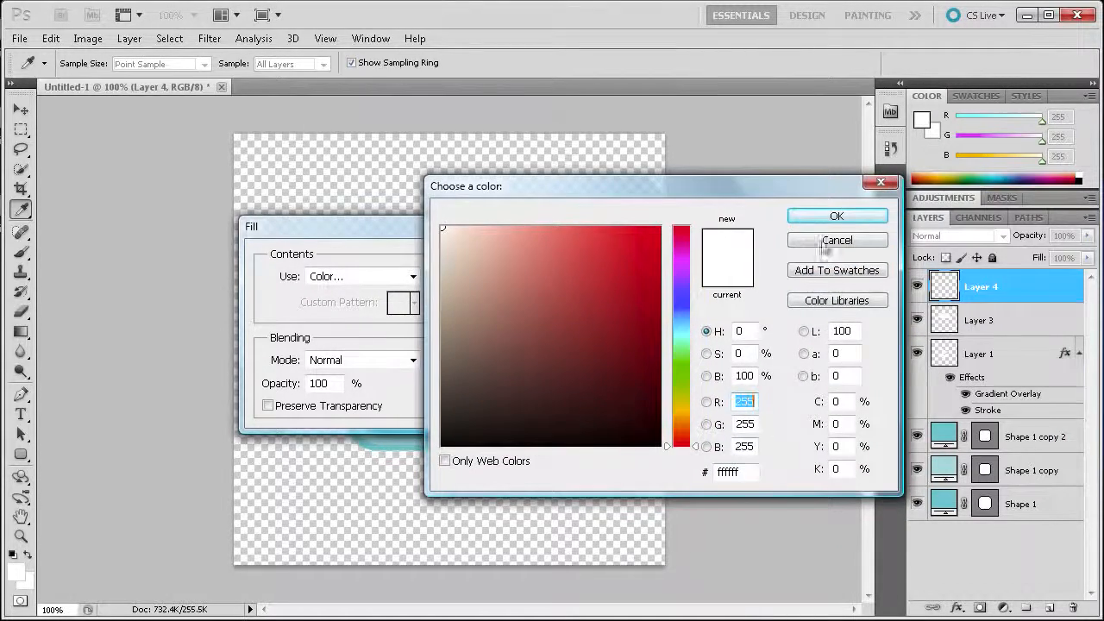
pyautogui.click(836, 216)
pyautogui.click(489, 260)
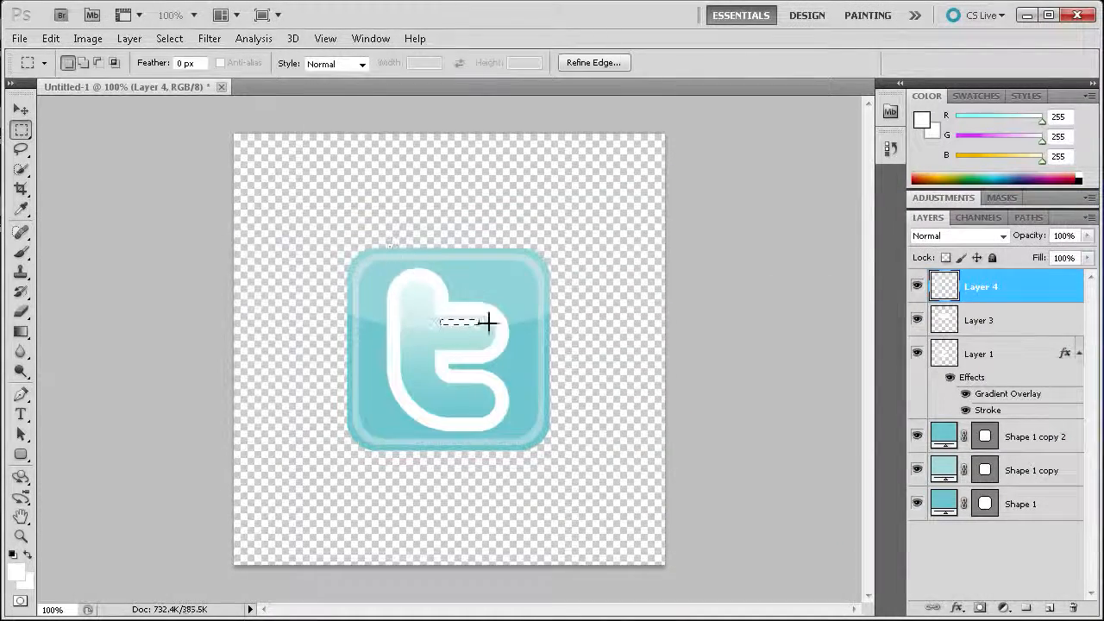
pyautogui.hotkey('ctrl', 'd')
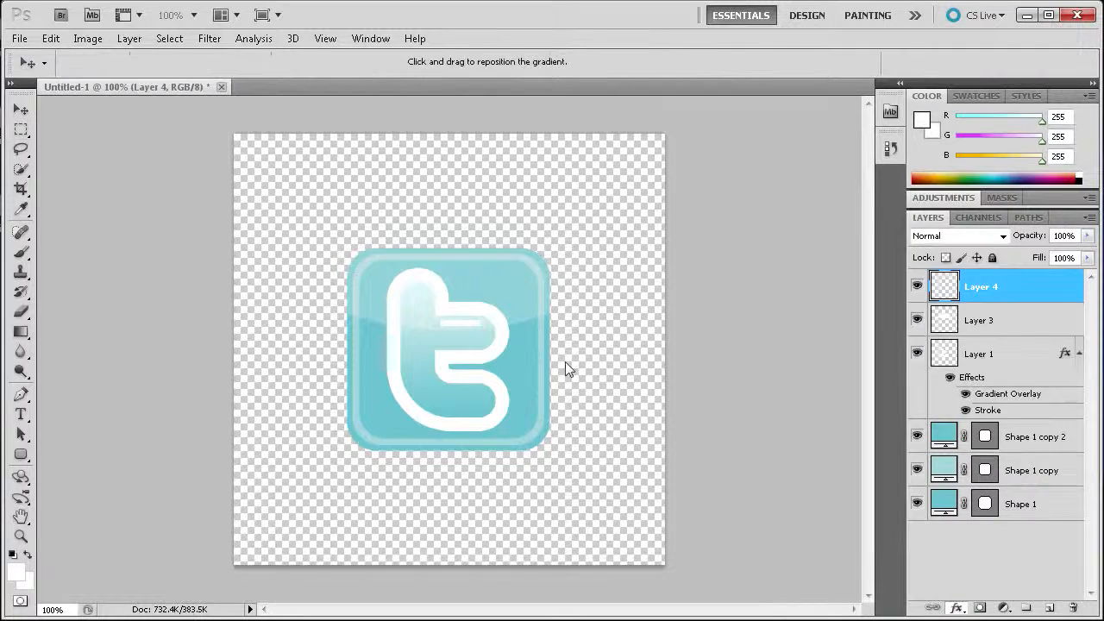
# Give Layer 4 a linear Gradient Overlay at a 0° angle, with color stops at the start, 50% and the end
pyautogui.moveTo(842, 324); pyautogui.dragTo(845, 324)
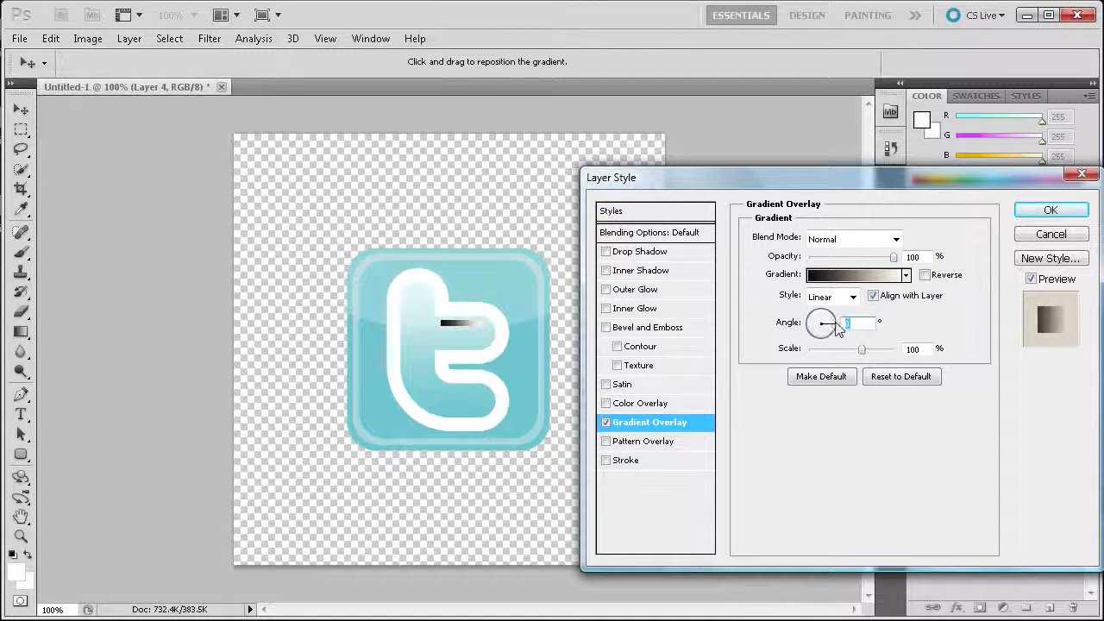
pyautogui.click(845, 276)
pyautogui.moveTo(614, 445); pyautogui.dragTo(774, 457)
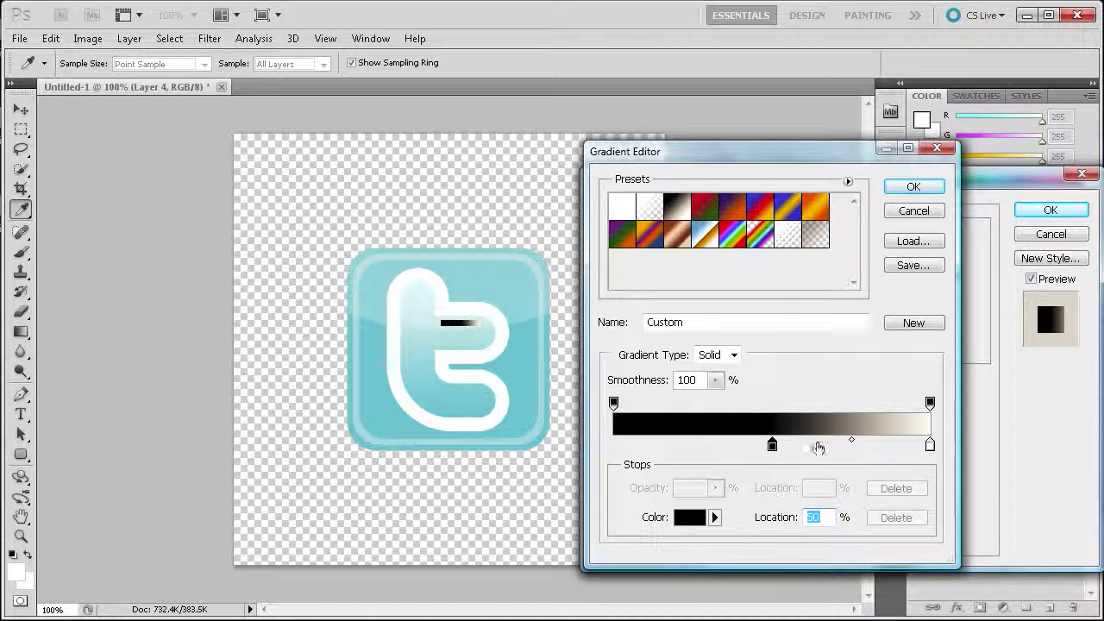
pyautogui.moveTo(628, 448); pyautogui.dragTo(614, 447)
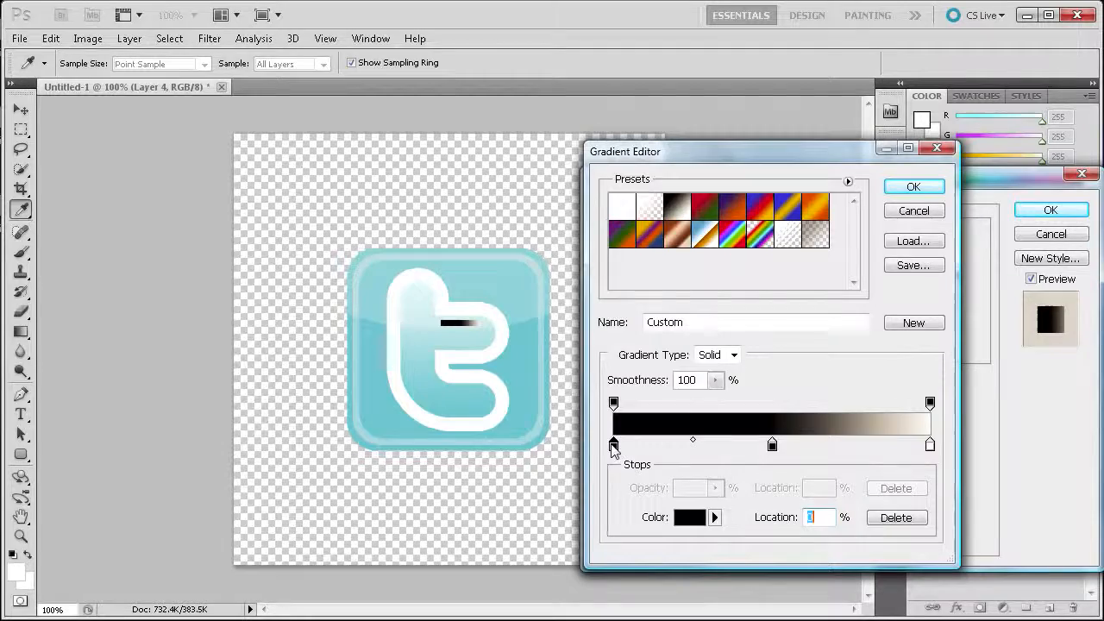
# Color both end stops of Layer 4's gradient with the pale blue sampled from the t beside the bar
pyautogui.doubleClick(614, 446)
pyautogui.moveTo(493, 187); pyautogui.dragTo(682, 228)
pyautogui.click(429, 325)
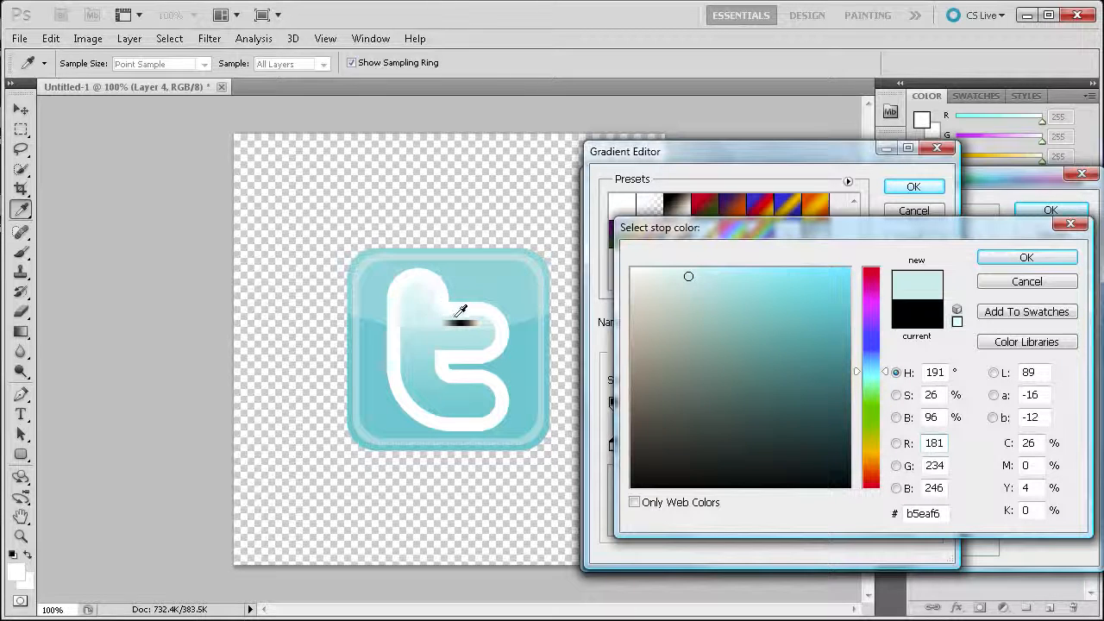
pyautogui.click(992, 257)
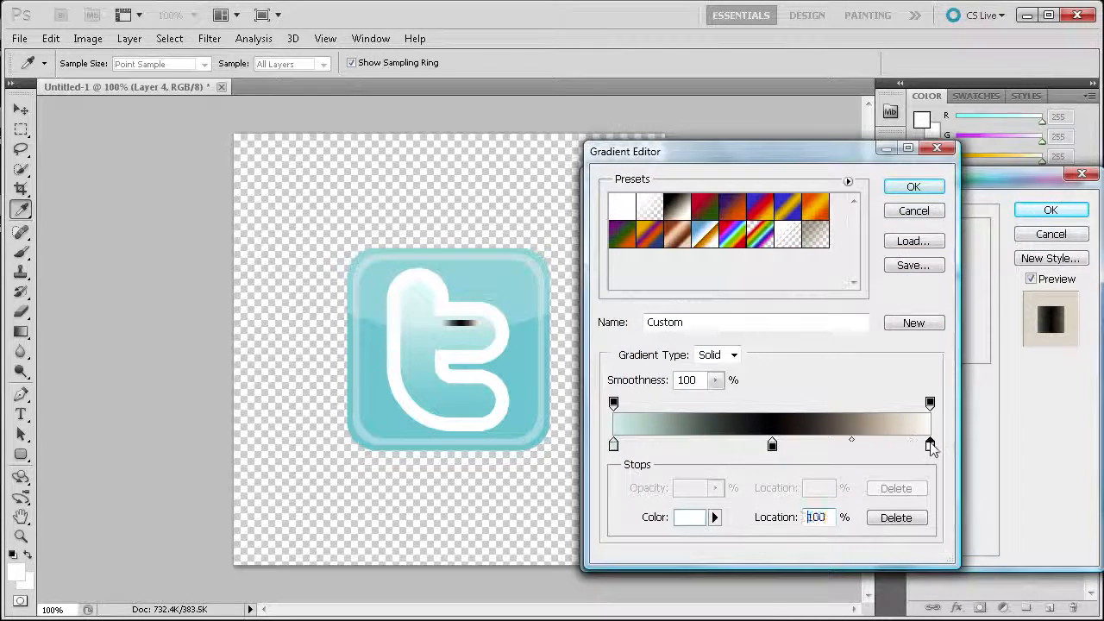
pyautogui.doubleClick(930, 445)
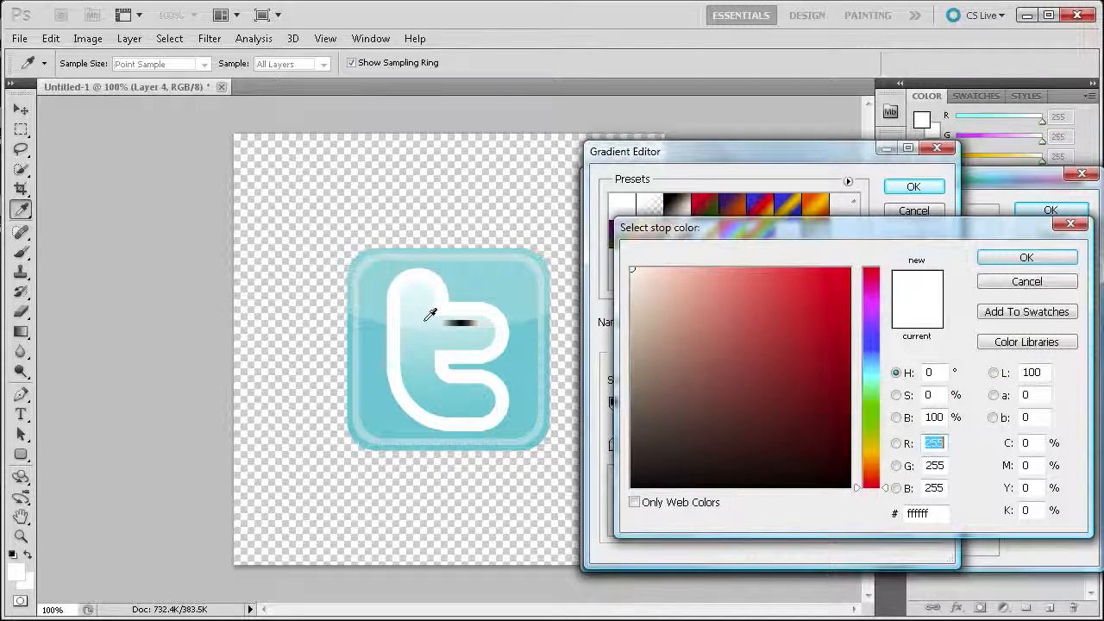
pyautogui.click(423, 321)
pyautogui.click(1011, 258)
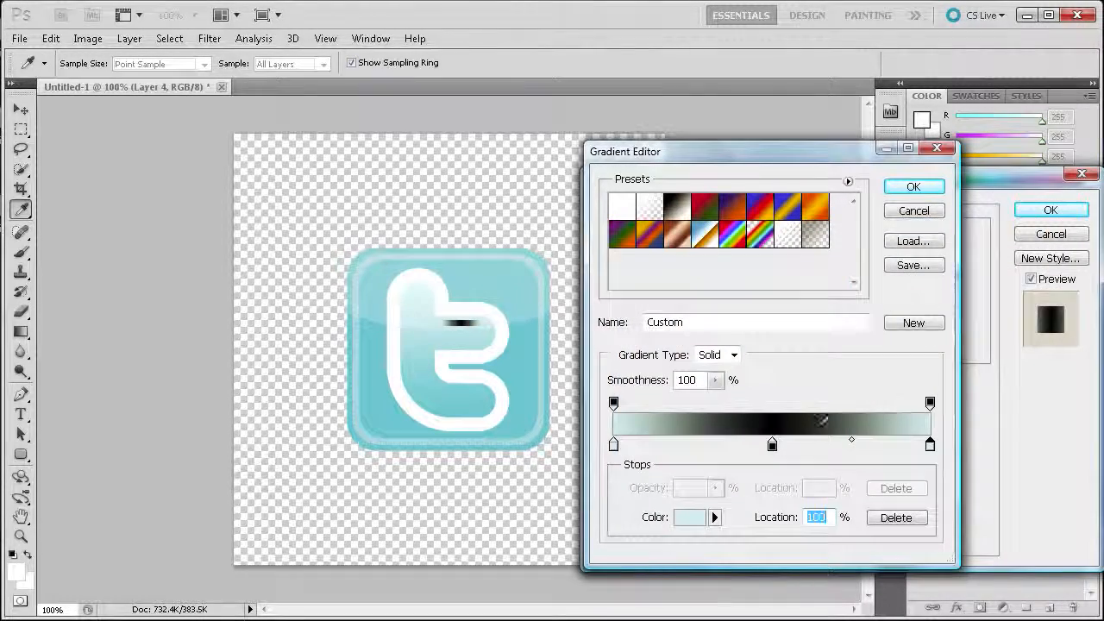
# Set the gradient's middle stop to a lighter tint of the sampled pale blue and apply the overlay to Layer 4
pyautogui.doubleClick(772, 446)
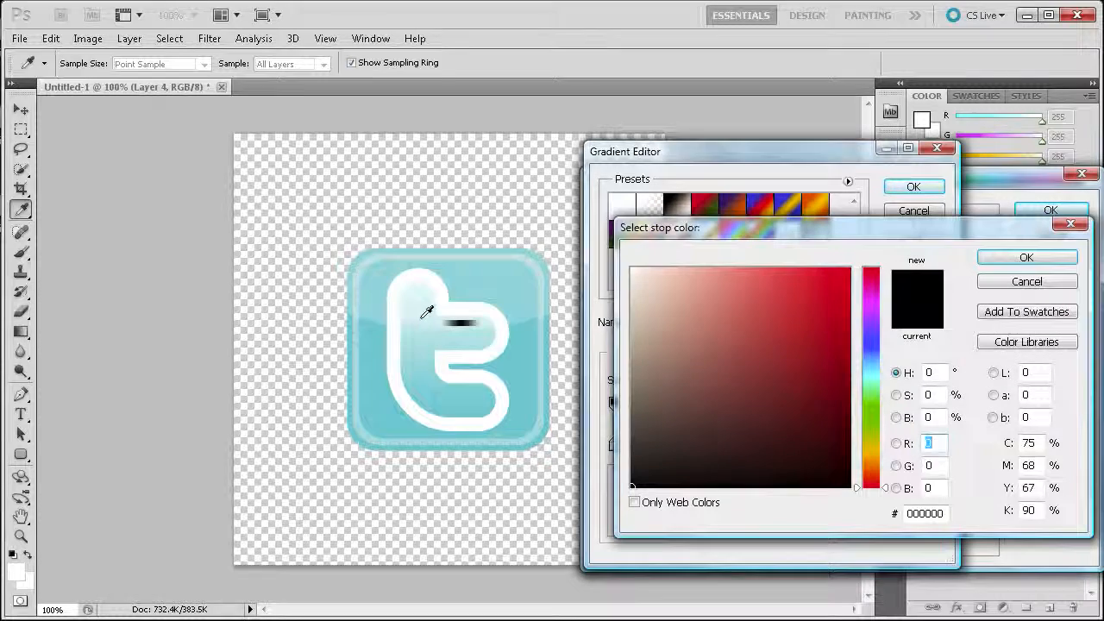
pyautogui.click(440, 314)
pyautogui.click(677, 272)
pyautogui.moveTo(676, 272); pyautogui.dragTo(661, 271)
pyautogui.click(1055, 258)
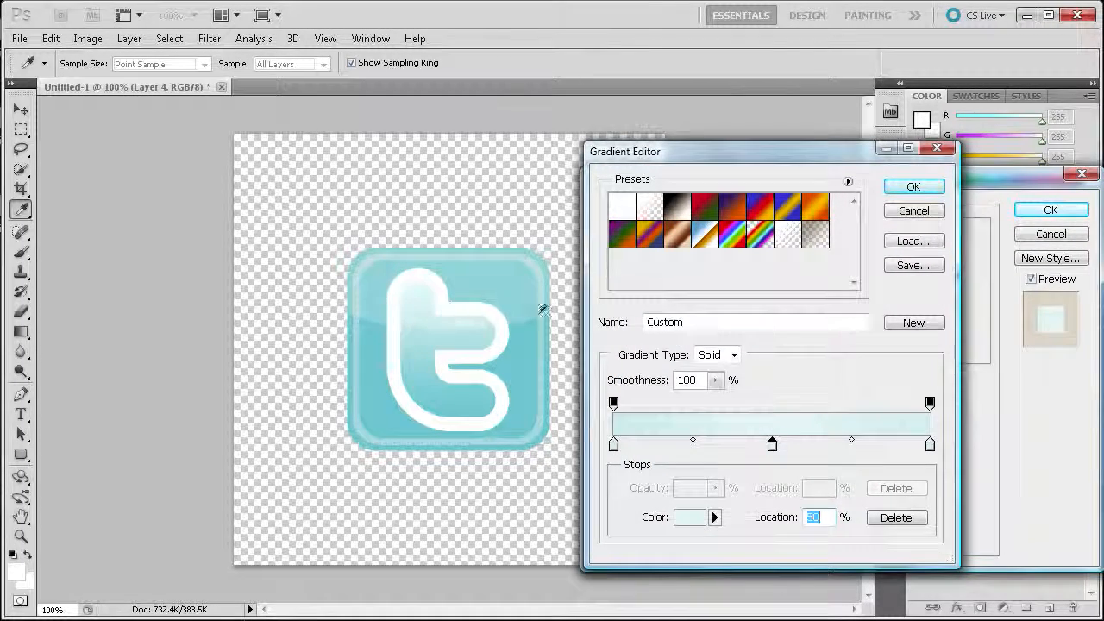
pyautogui.click(913, 188)
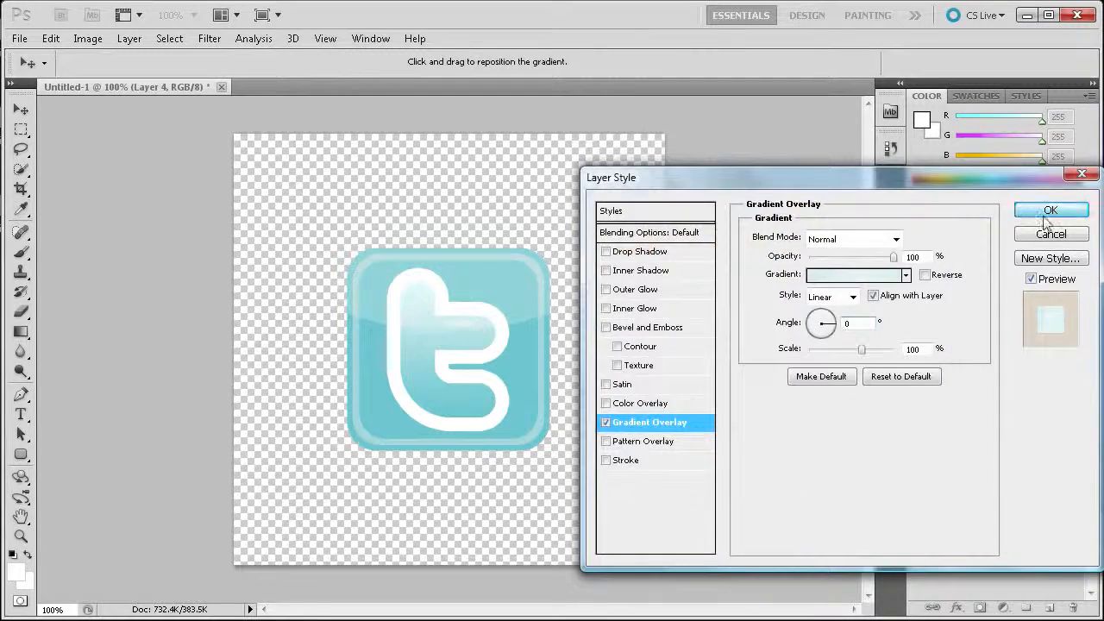
pyautogui.click(1050, 211)
pyautogui.click(1086, 237)
pyautogui.moveTo(1080, 254); pyautogui.dragTo(1059, 259)
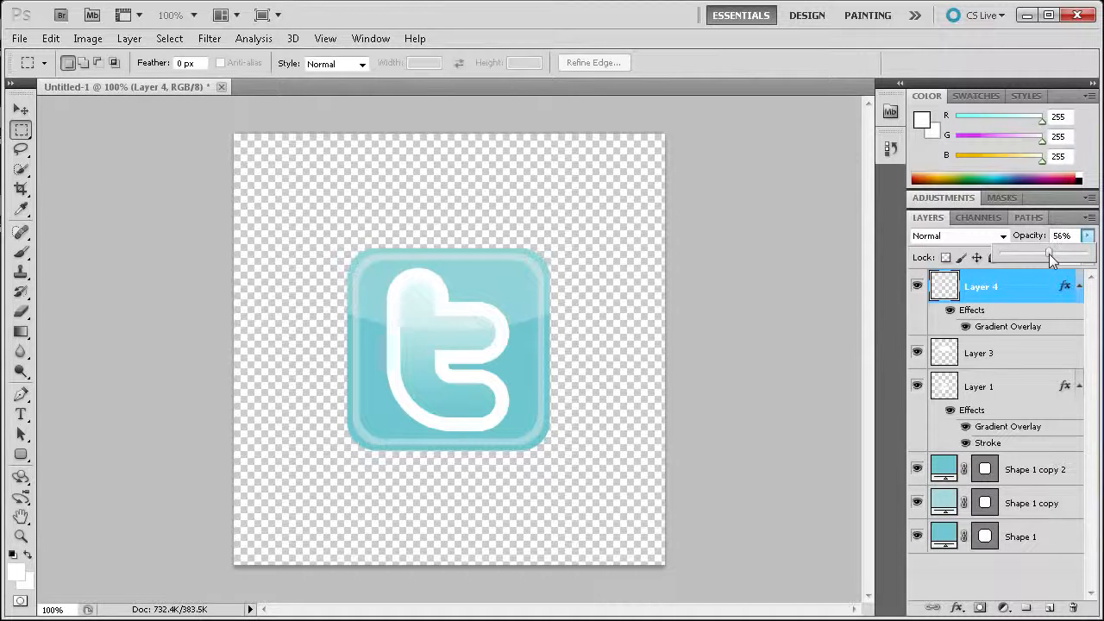
pyautogui.moveTo(1052, 262); pyautogui.dragTo(1087, 252)
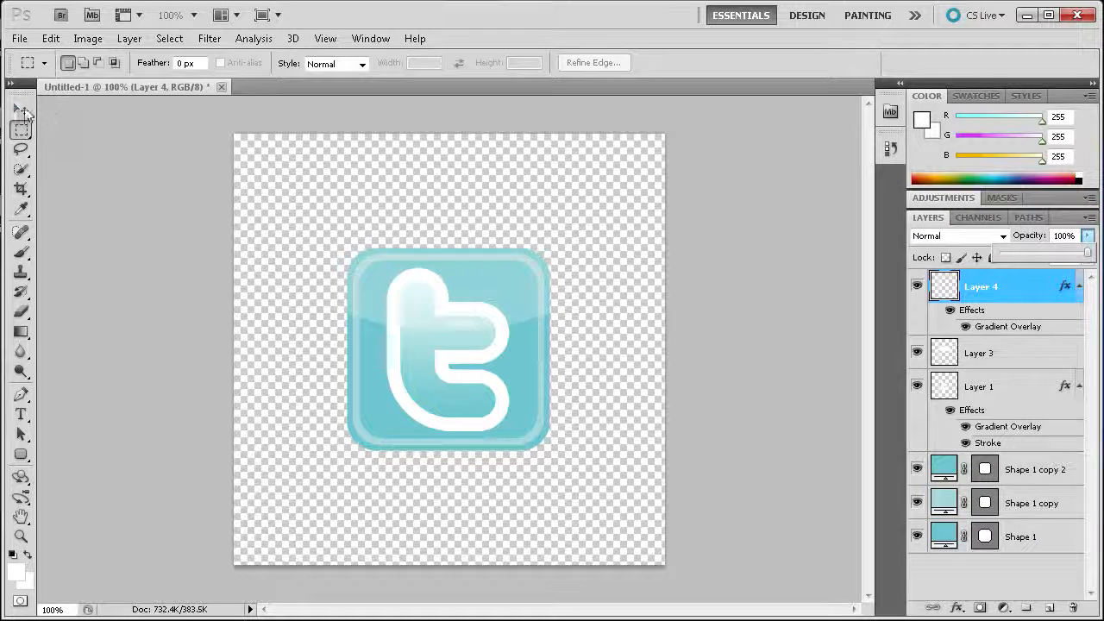
# Thin Layer 4's highlight bar on the crossbar of the t to about 5.31 px tall, keeping its 46 px width, and commit the transform
pyautogui.press('v')
pyautogui.hotkey('alt', 'space')
pyautogui.click(369, 253)
pyautogui.scroll(1, 452, 331)
pyautogui.scroll(5, 451, 332)
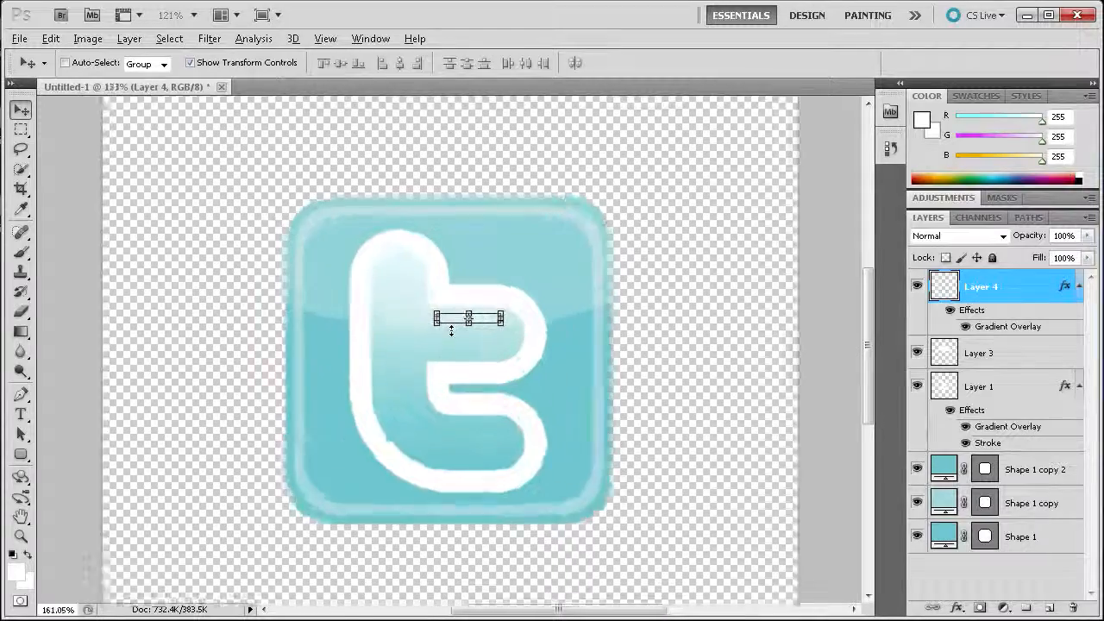
pyautogui.moveTo(471, 321); pyautogui.dragTo(473, 322)
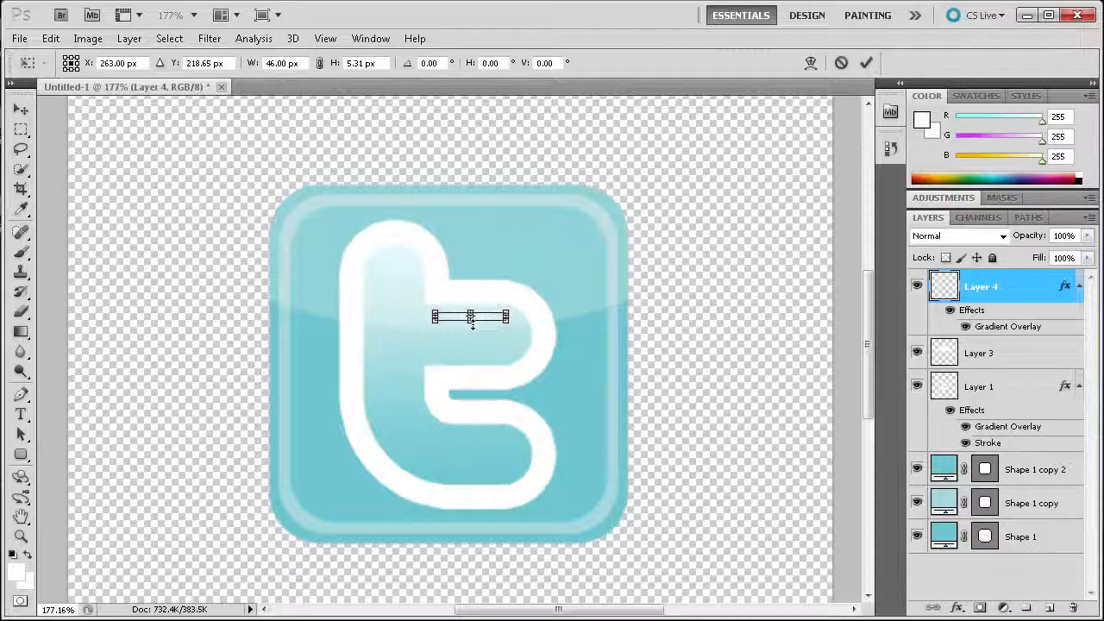
pyautogui.click(867, 62)
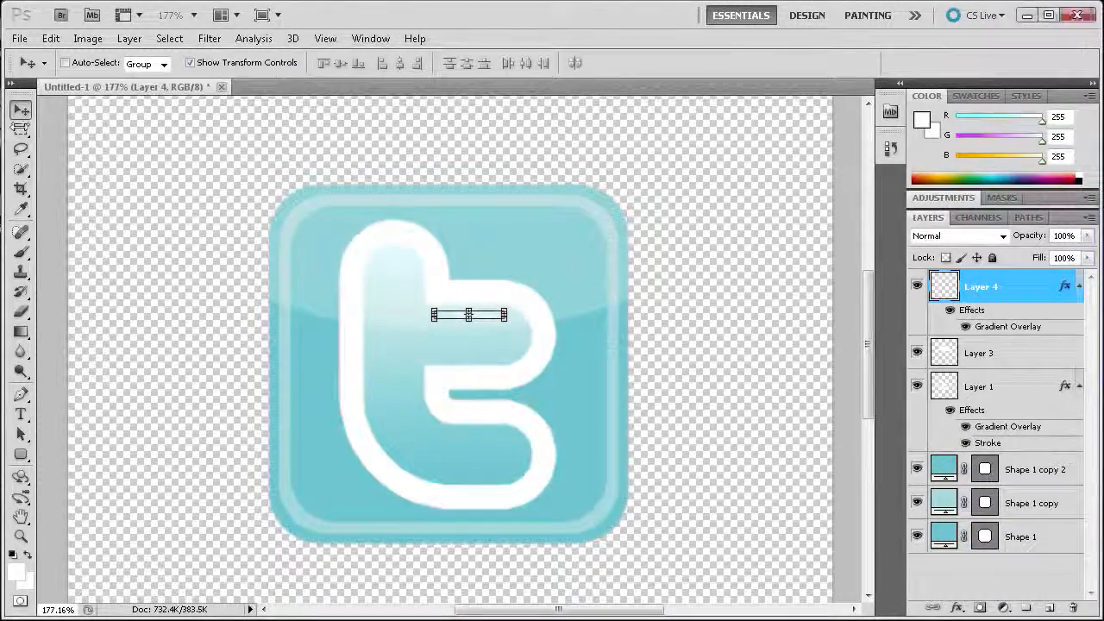
# Draw a small, nearly circular elliptical selection inside the rounded top of the t's stem
pyautogui.click(22, 130)
pyautogui.scroll(-5, 264, 252)
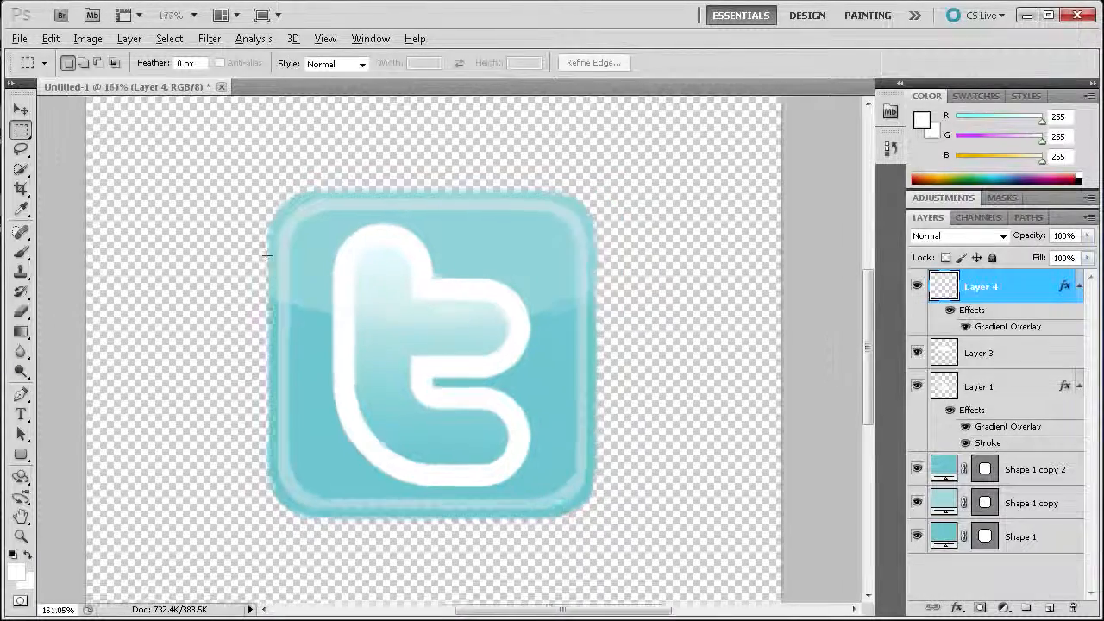
pyautogui.press('alt')
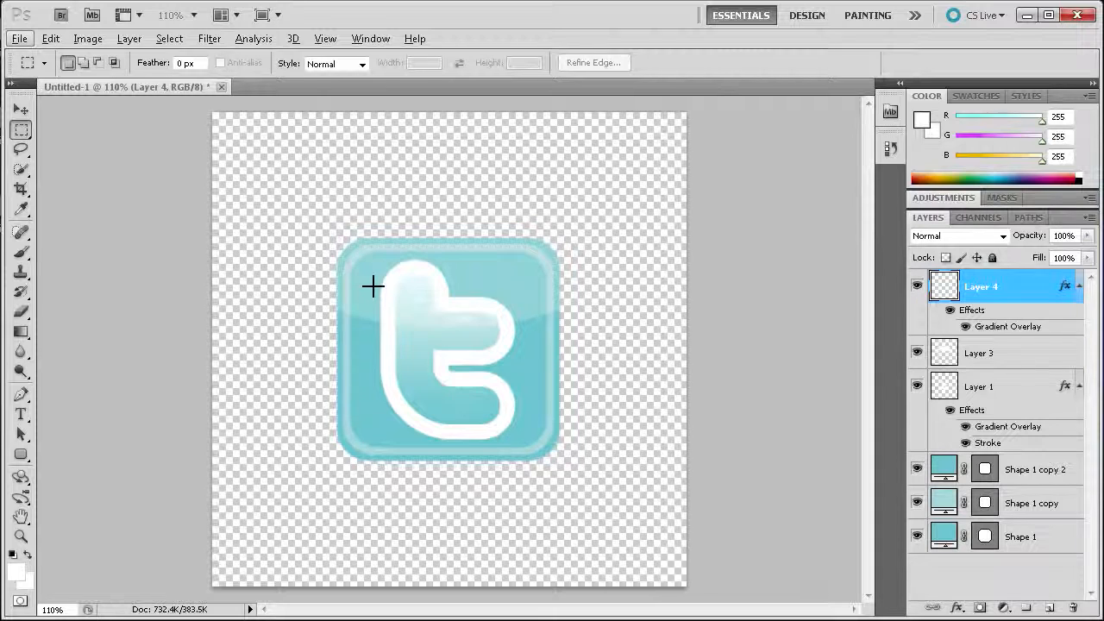
pyautogui.press('alt')
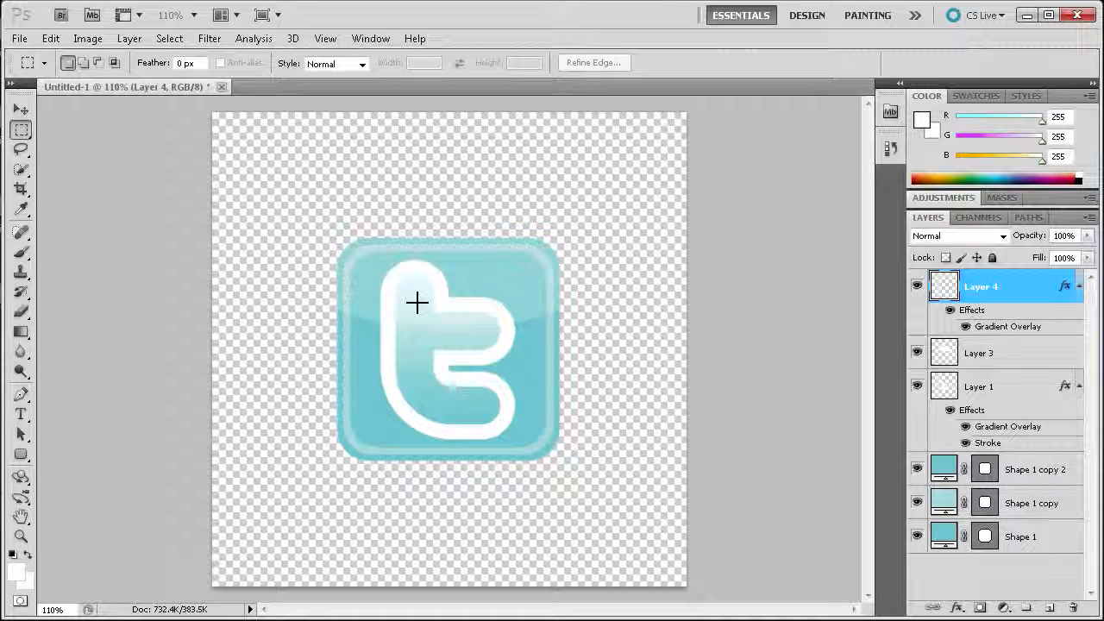
pyautogui.moveTo(23, 132); pyautogui.dragTo(69, 141)
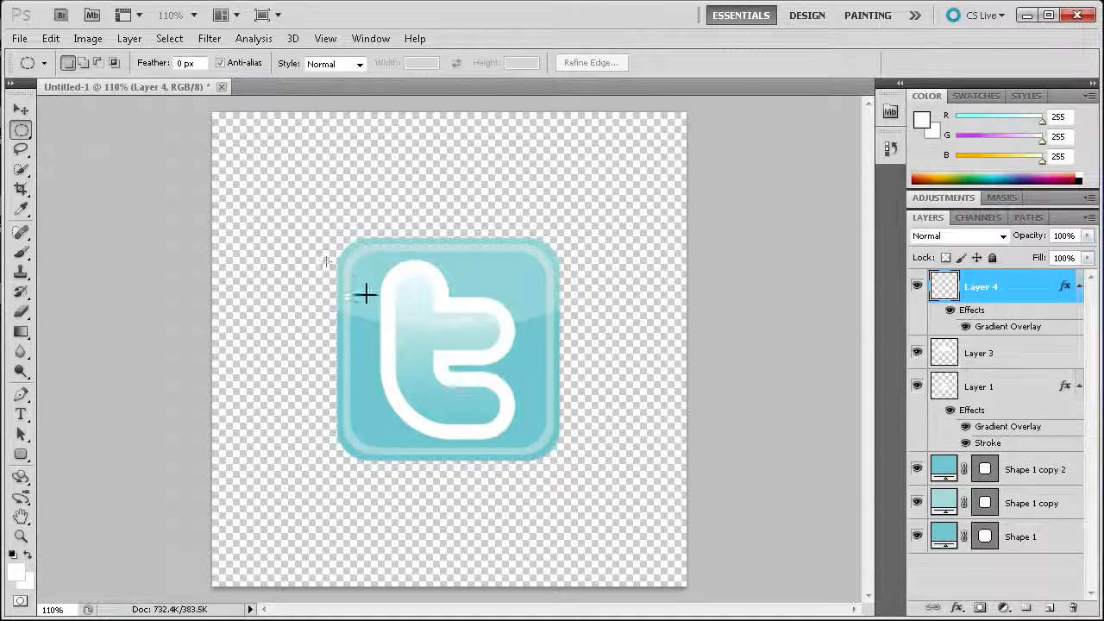
pyautogui.scroll(5, 414, 306)
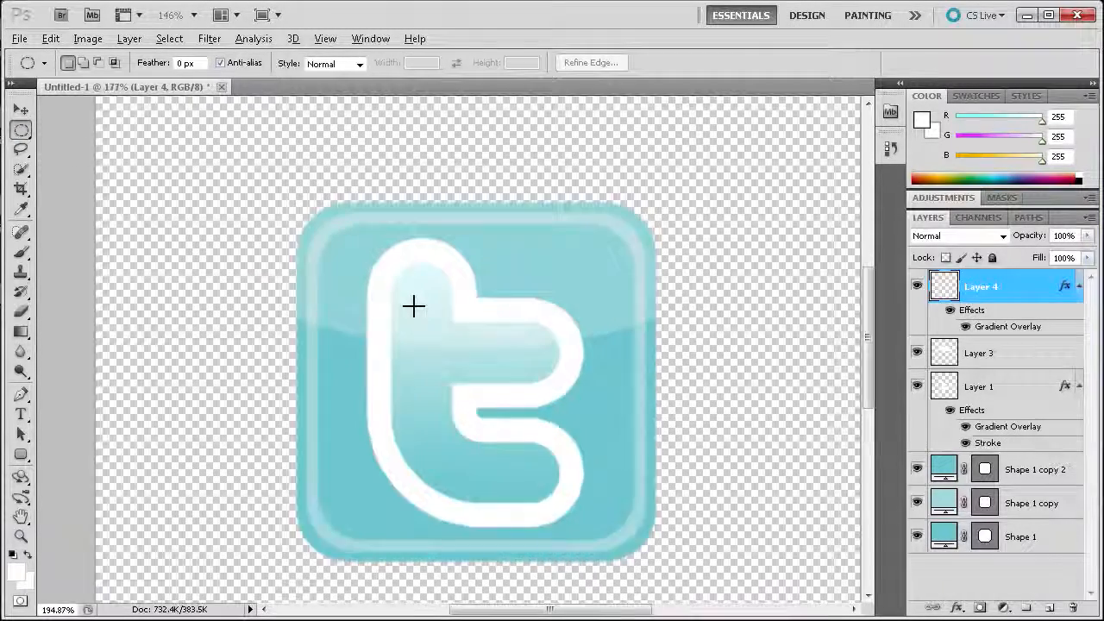
pyautogui.scroll(1, 414, 306)
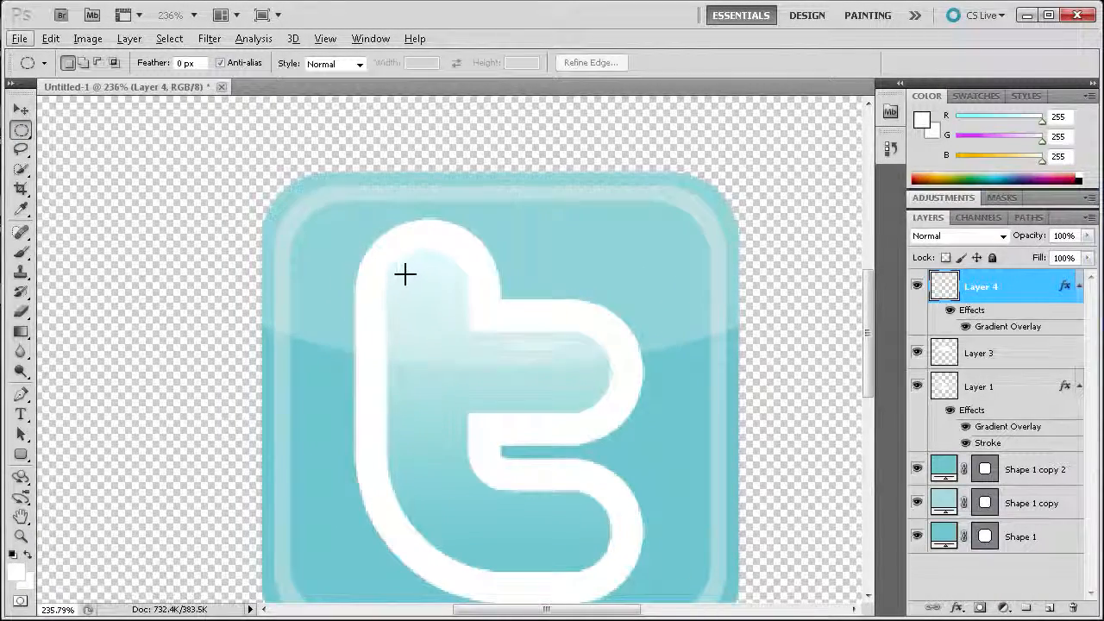
pyautogui.moveTo(398, 266); pyautogui.dragTo(463, 354)
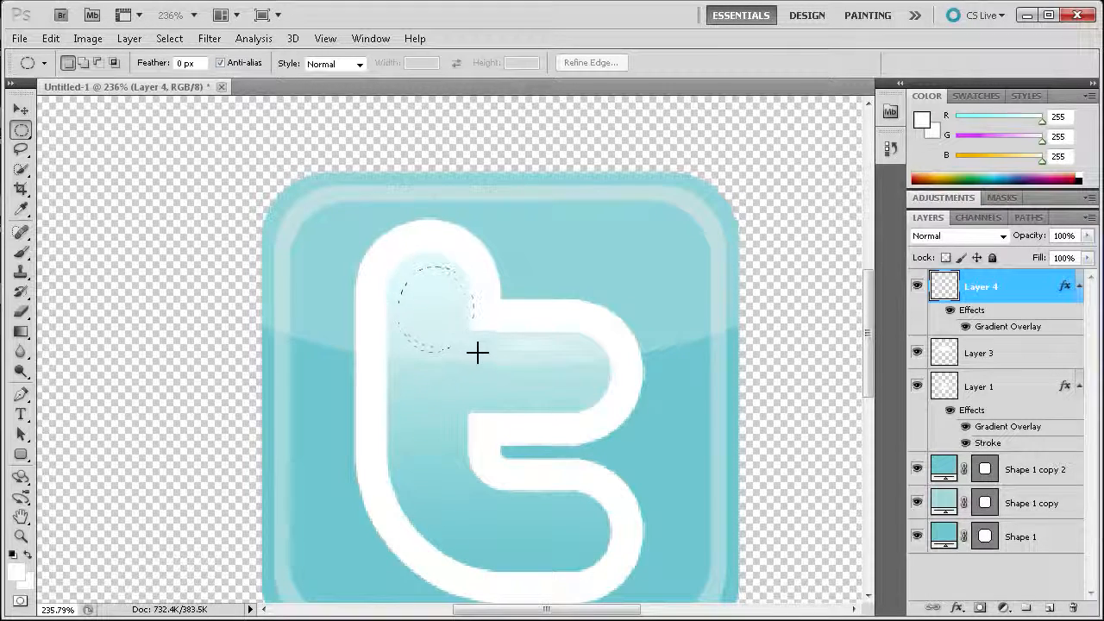
pyautogui.moveTo(478, 347); pyautogui.dragTo(460, 338)
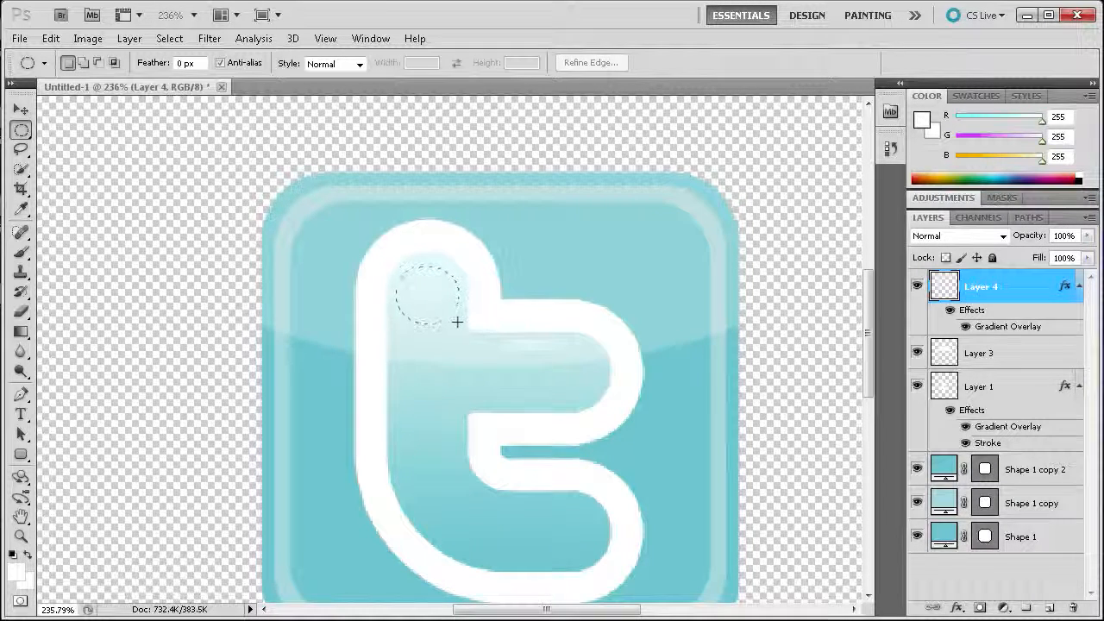
pyautogui.moveTo(457, 320); pyautogui.dragTo(457, 321)
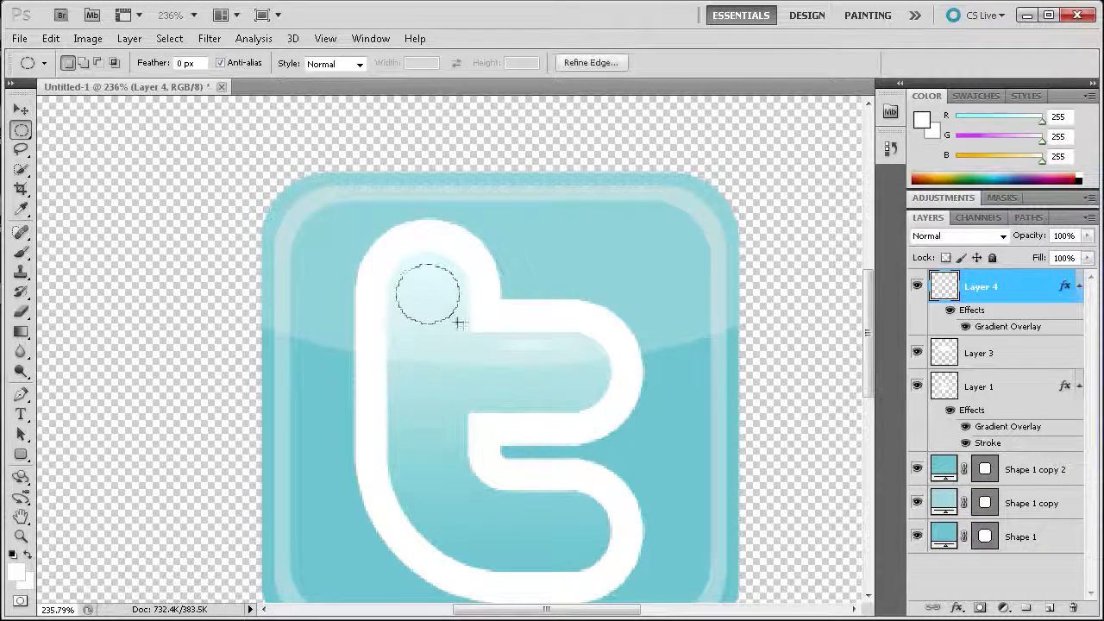
# Fill the circular selection with white at 100% opacity on a new layer and deselect it
pyautogui.click(1051, 608)
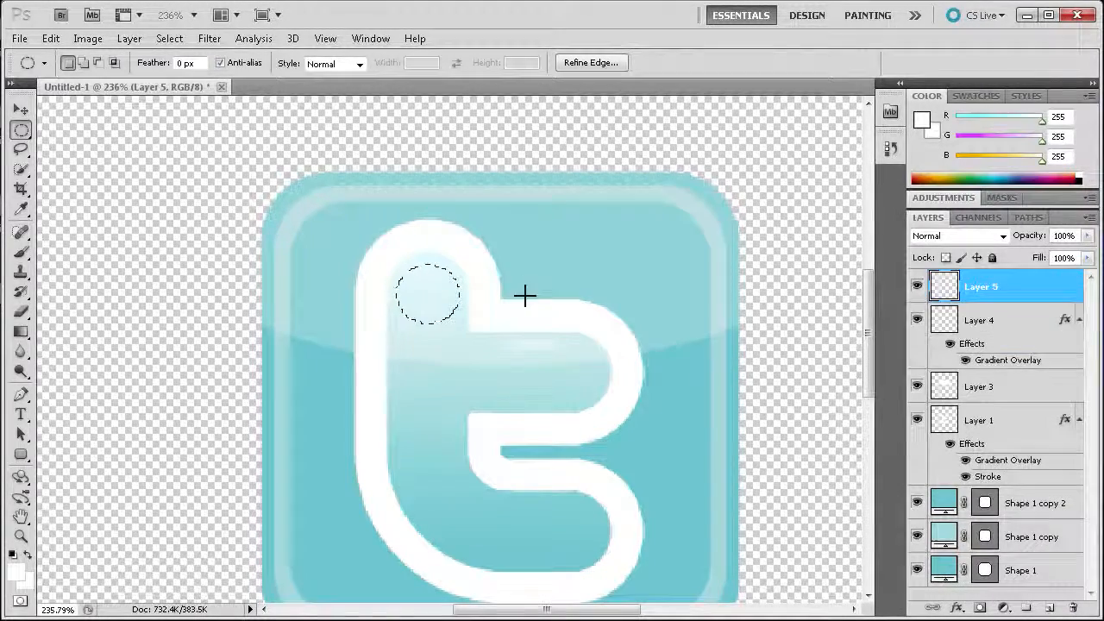
pyautogui.click(52, 39)
pyautogui.click(61, 283)
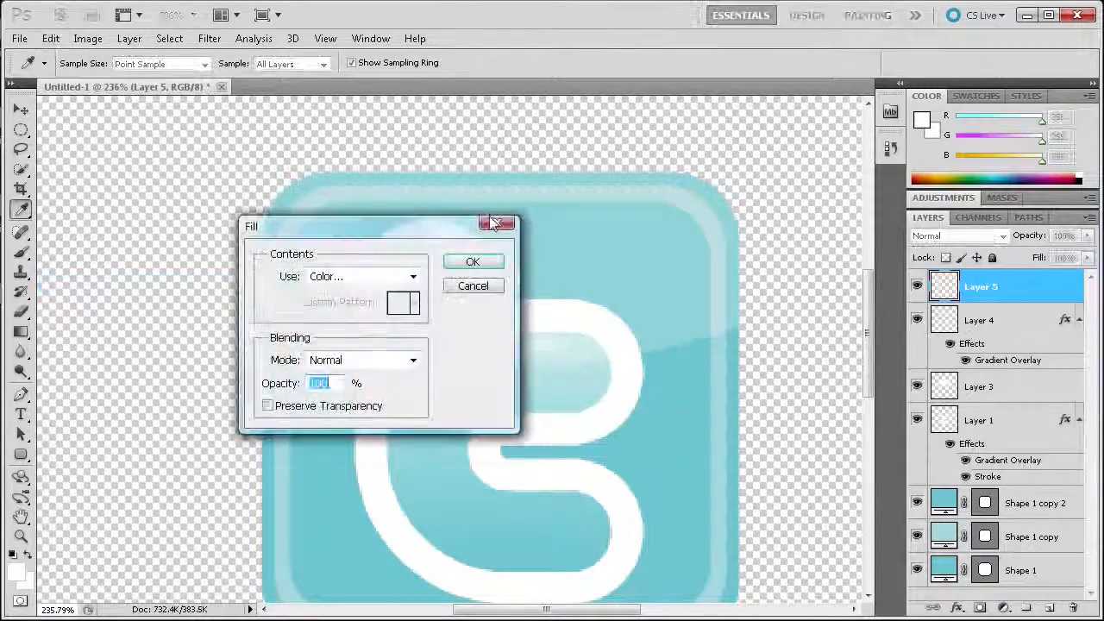
pyautogui.click(413, 276)
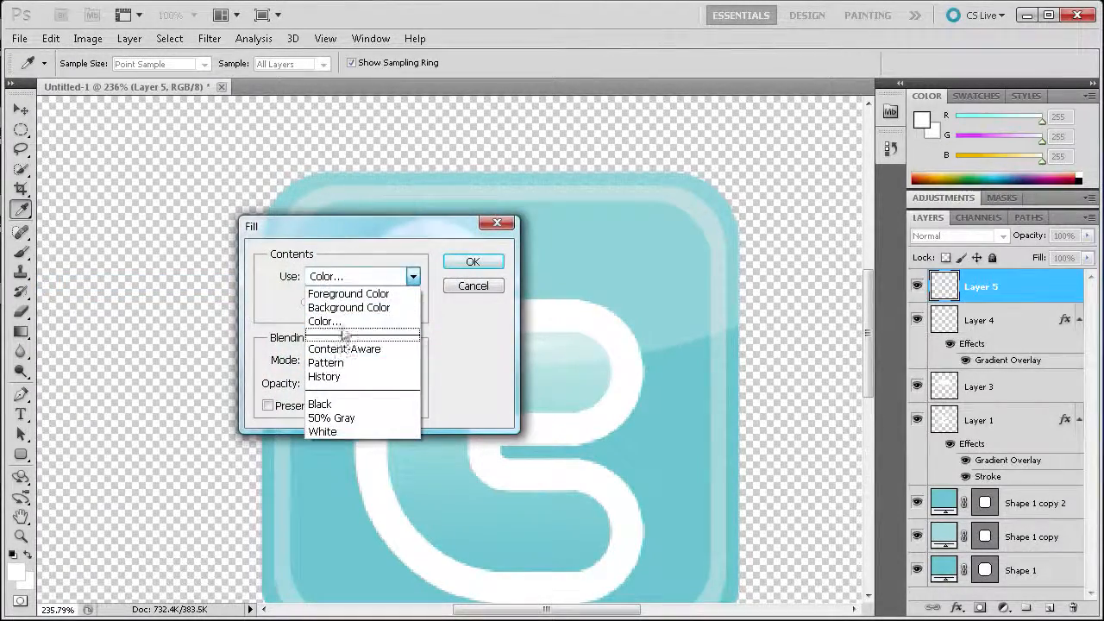
pyautogui.click(337, 321)
pyautogui.click(1001, 257)
pyautogui.click(478, 263)
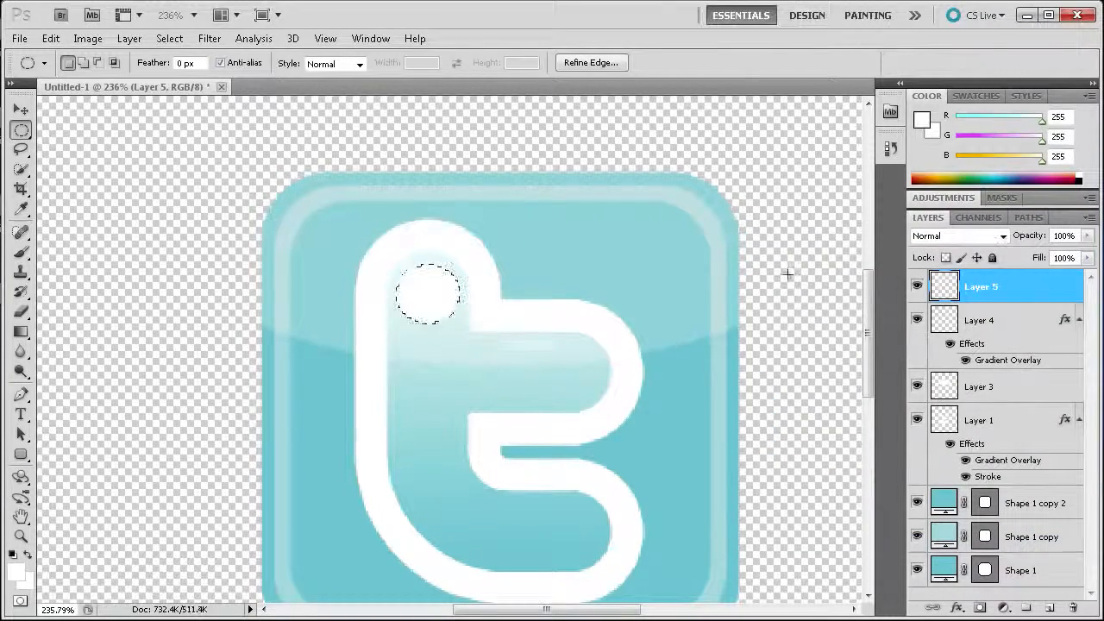
pyautogui.click(174, 220)
# Duplicate Layer 5, load the copy's circle as a selection shifted slightly down, and make Layer 5 the active layer
pyautogui.moveTo(991, 289); pyautogui.dragTo(1055, 608)
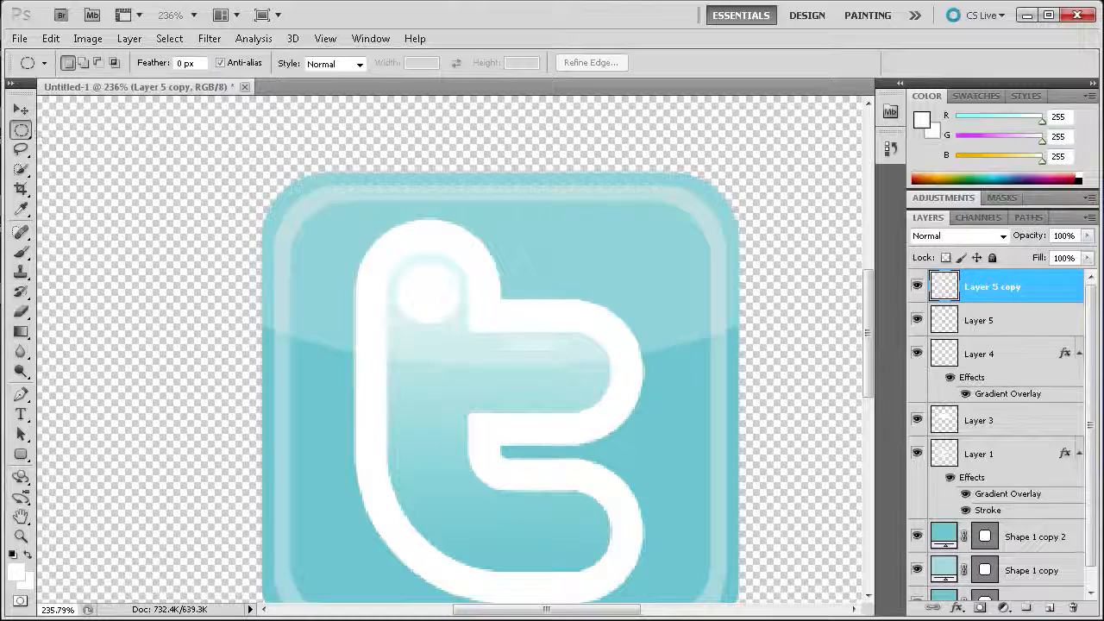
pyautogui.keyDown('ctrl'); pyautogui.click(945, 290); pyautogui.keyUp('ctrl')
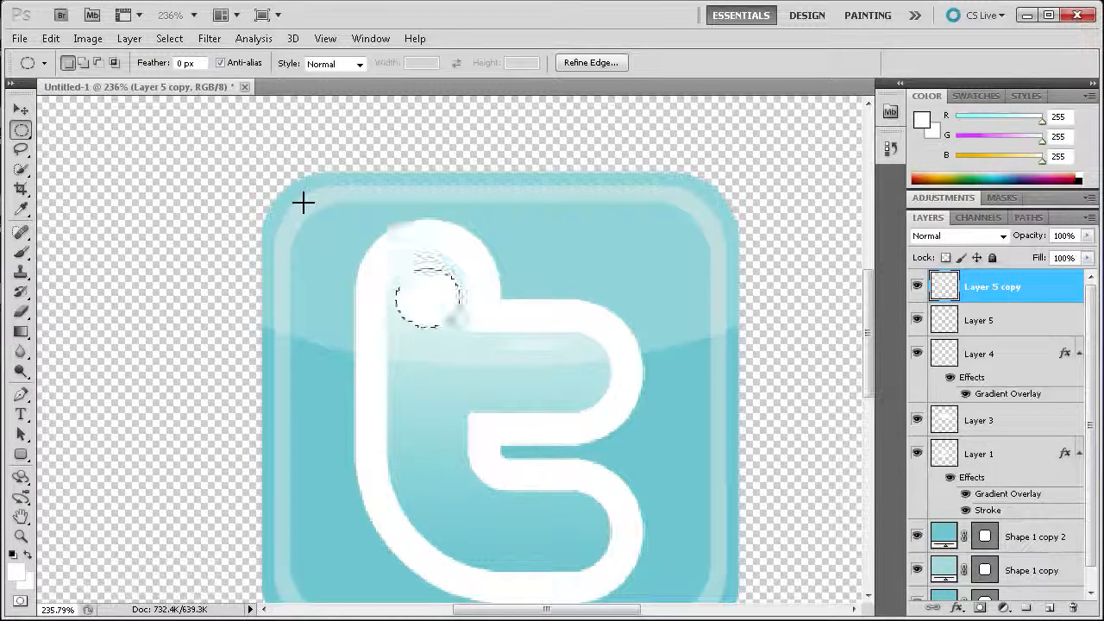
pyautogui.moveTo(992, 302); pyautogui.dragTo(973, 328)
pyautogui.click(975, 327)
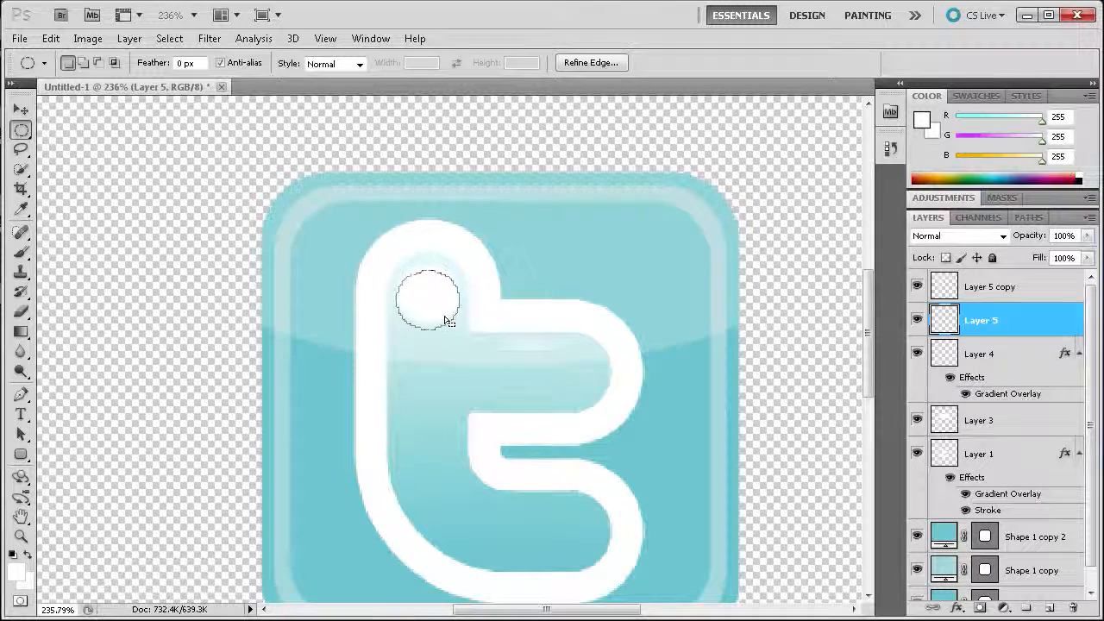
# Cut the selected part of Layer 5's white circle onto its own layer and reselect Layer 5
pyautogui.rightClick(434, 292)
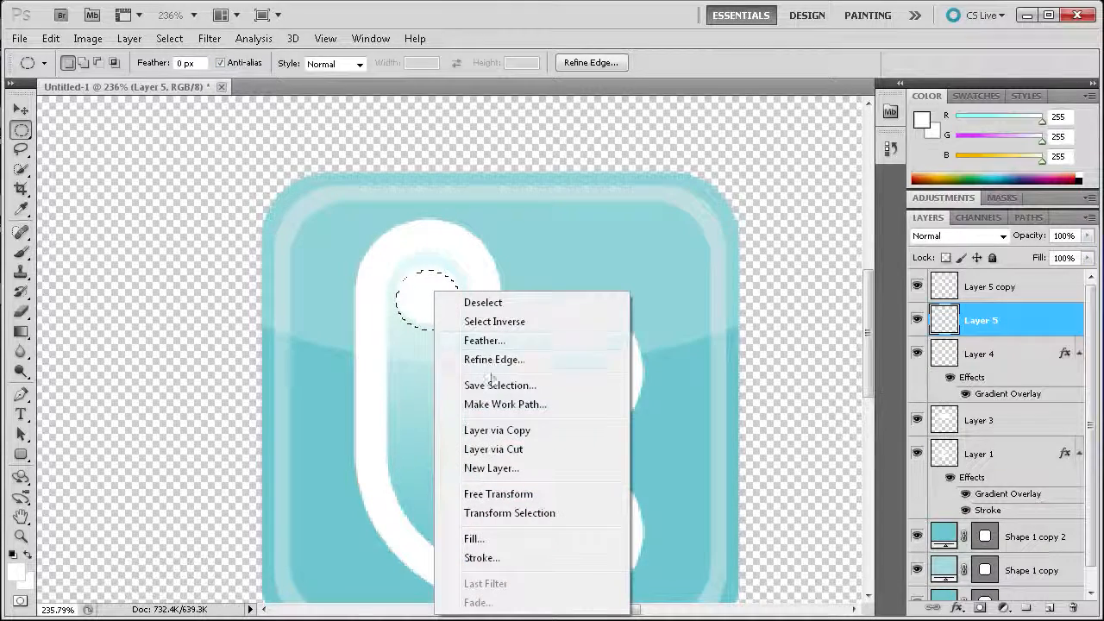
pyautogui.click(519, 450)
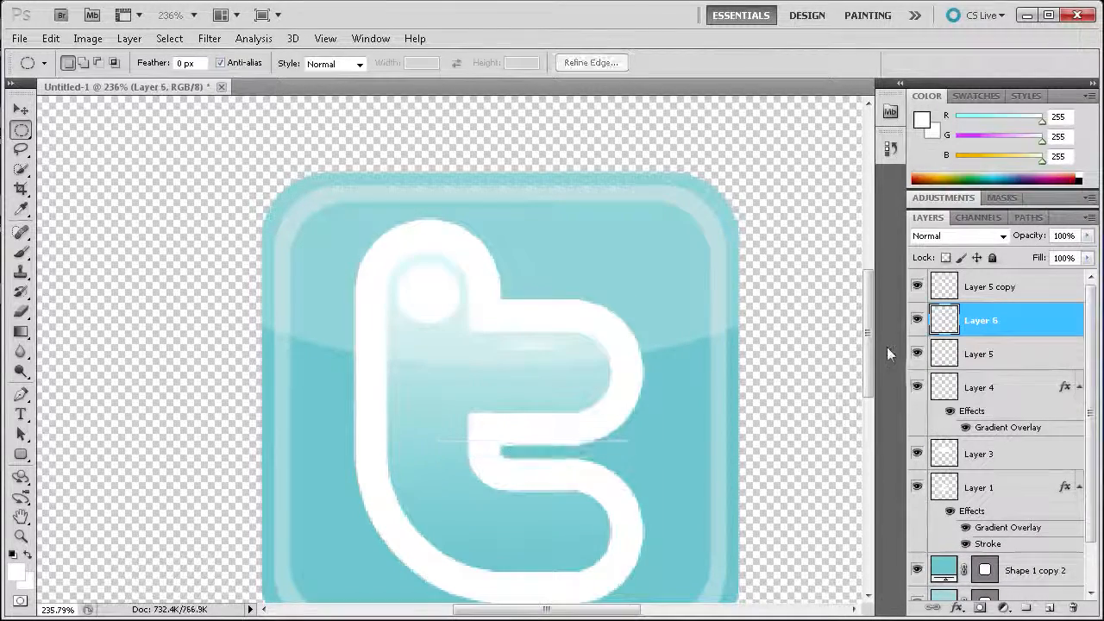
pyautogui.moveTo(999, 319); pyautogui.dragTo(992, 341)
pyautogui.click(983, 354)
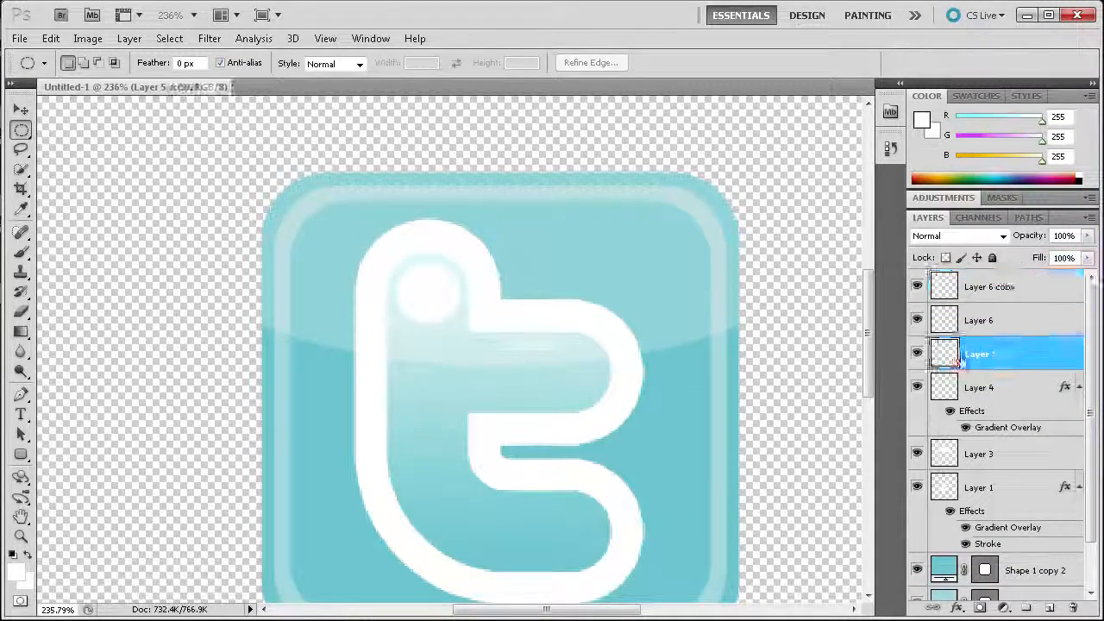
# Delete Layer 5 copy and the cut-out piece on Layer 6, keeping only the thin crescent on Layer 5
pyautogui.click(917, 354)
pyautogui.moveTo(981, 287); pyautogui.dragTo(1070, 607)
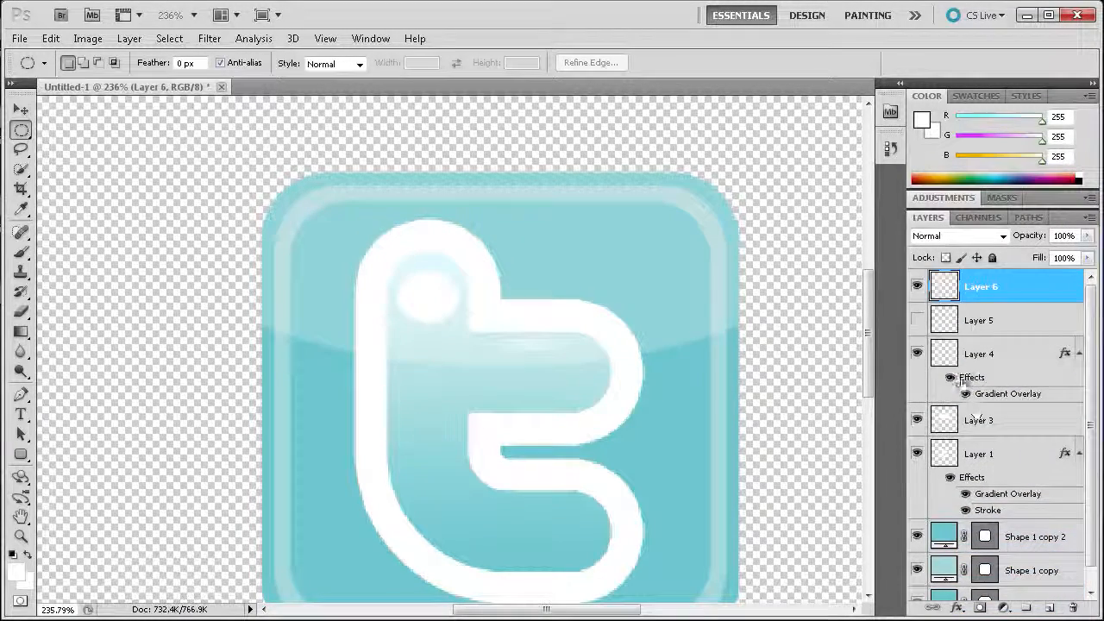
pyautogui.moveTo(997, 287); pyautogui.dragTo(1074, 606)
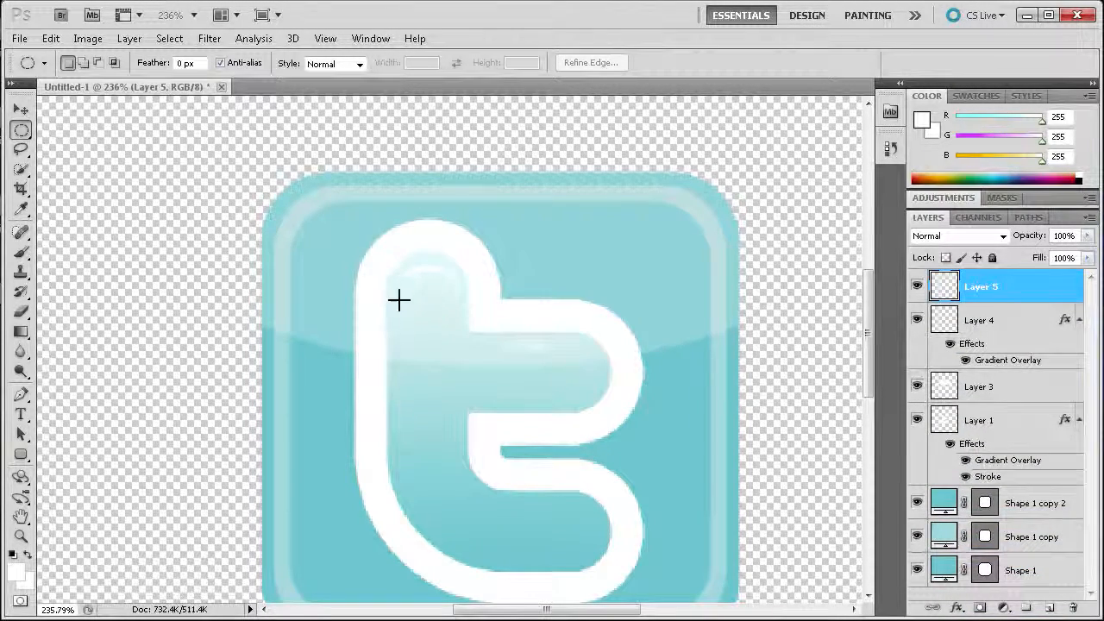
# Add a new layer and make a rectangular selection in the top of the t's stem, trimming its upper edge to the crescent's top
pyautogui.click(24, 132)
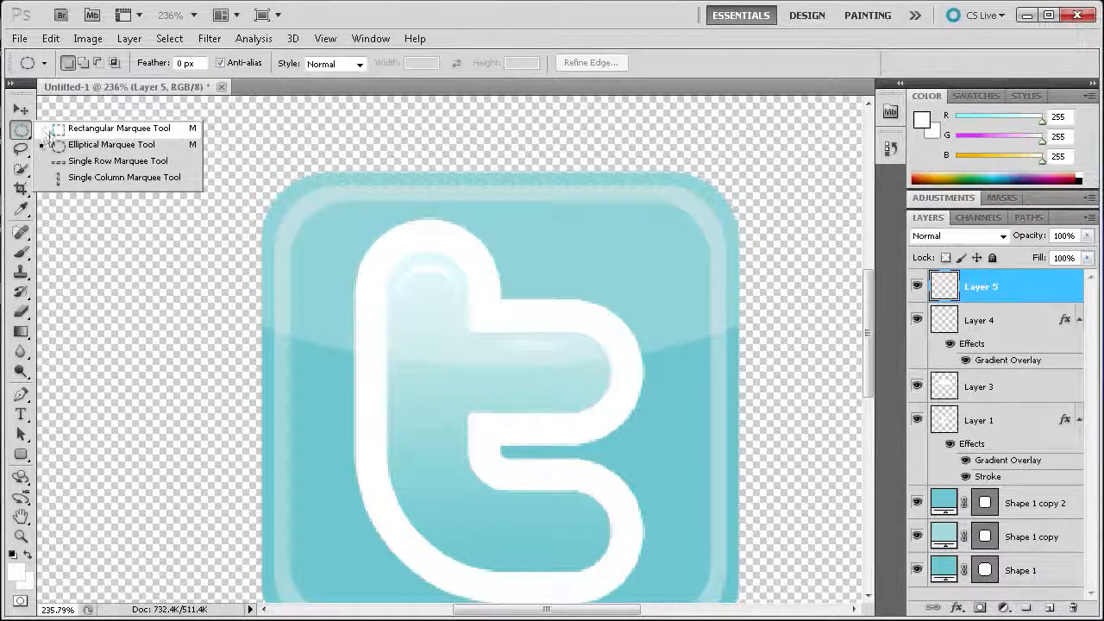
pyautogui.click(48, 128)
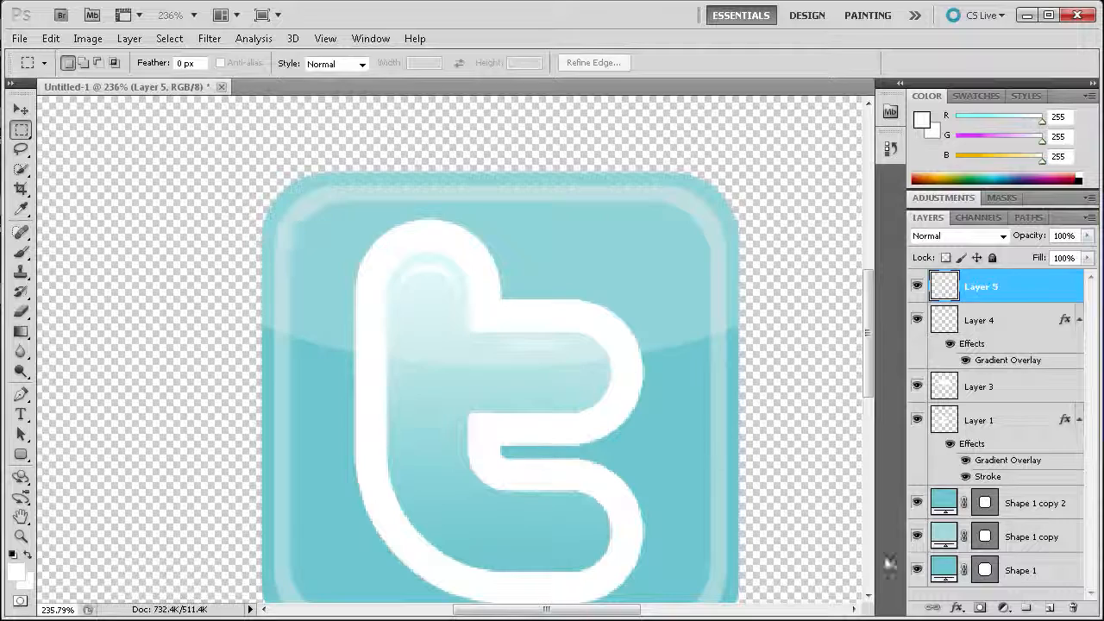
pyautogui.click(1050, 608)
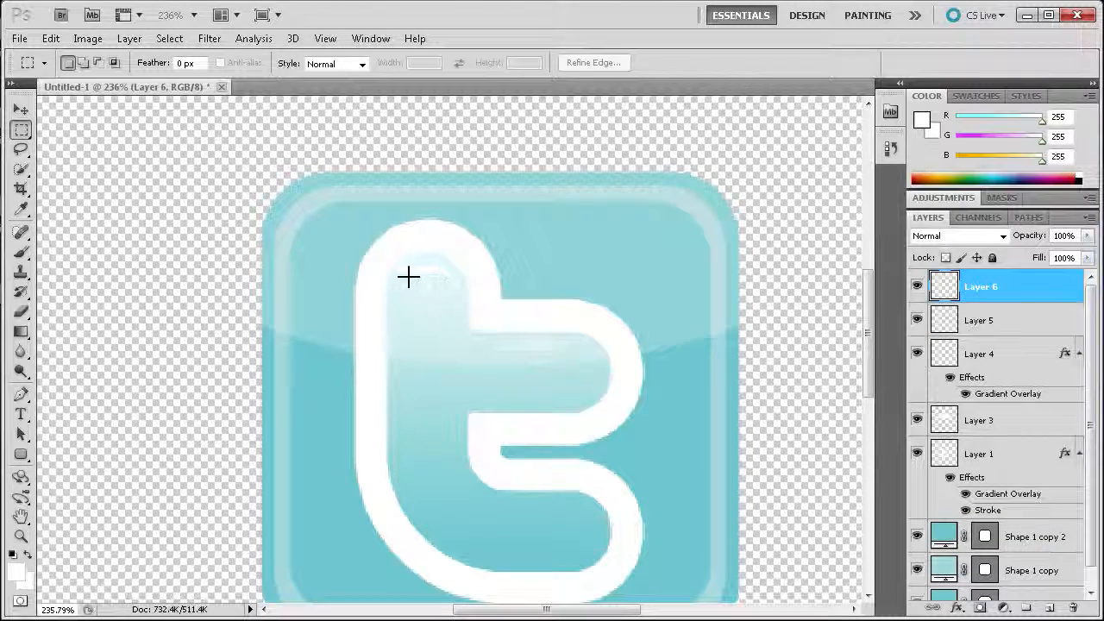
pyautogui.moveTo(396, 284); pyautogui.dragTo(464, 367)
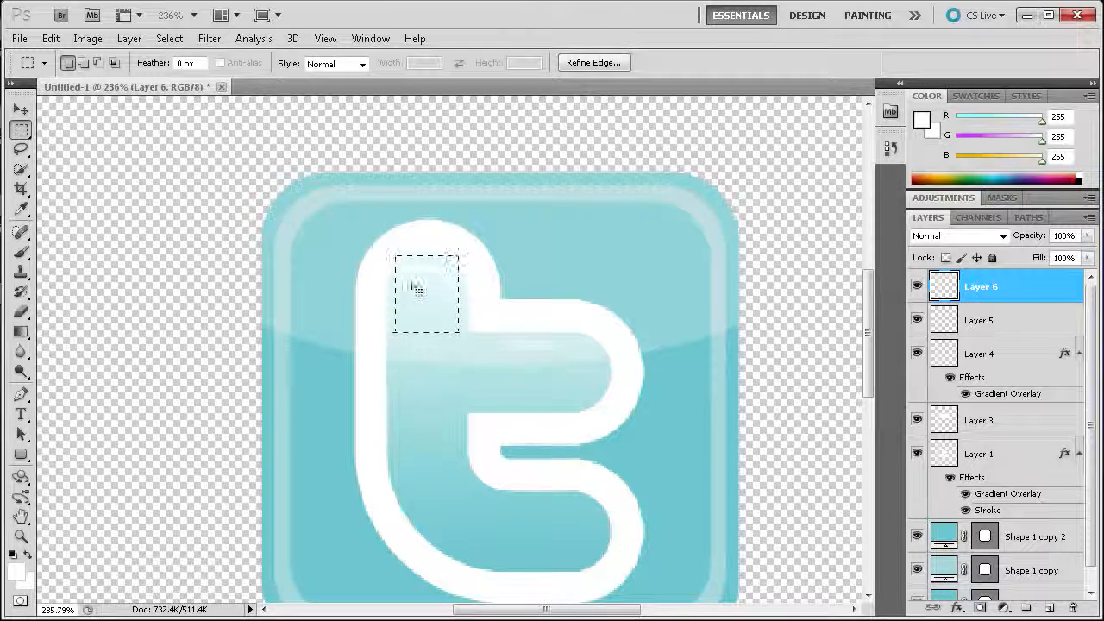
pyautogui.press('alt')
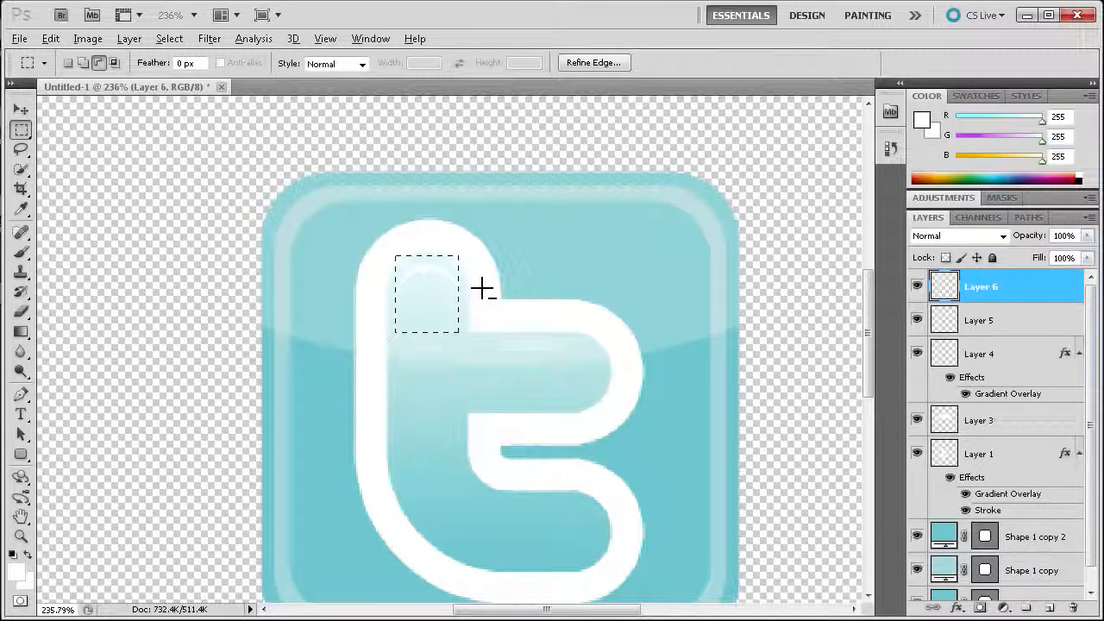
pyautogui.moveTo(360, 231); pyautogui.dragTo(507, 272)
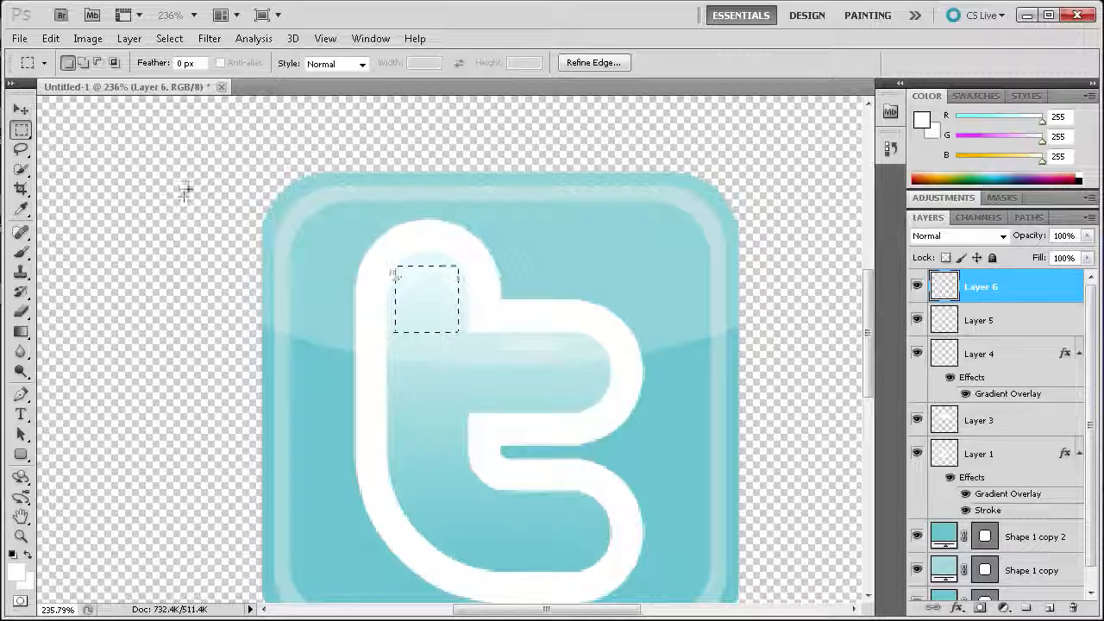
# Fill the rectangular selection on Layer 6 with white (ffffff) at 100% opacity in Normal mode
pyautogui.click(54, 38)
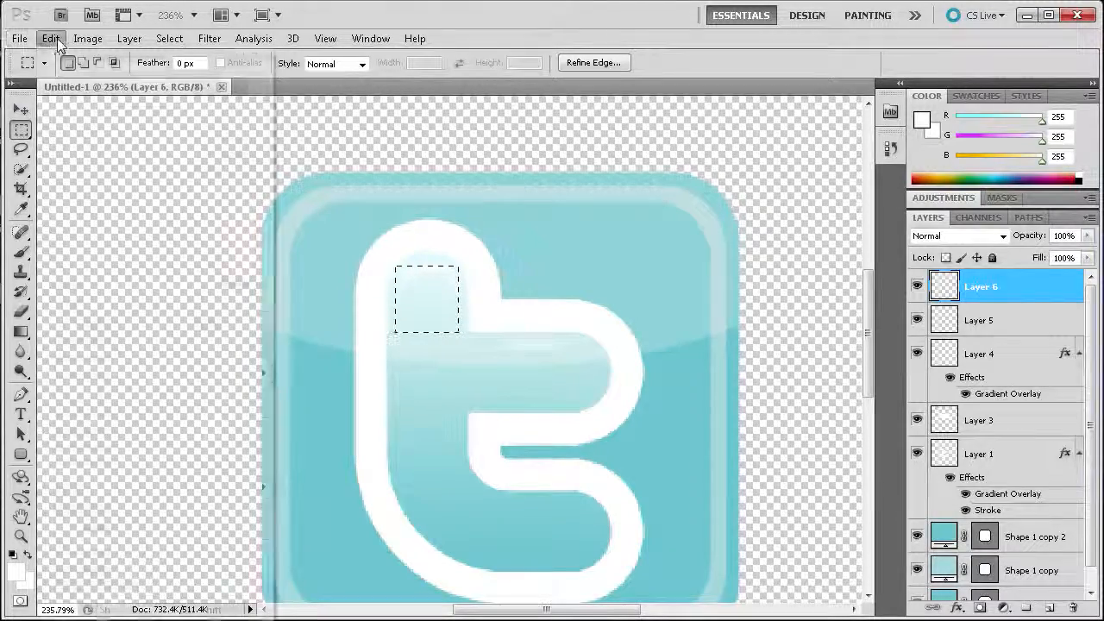
pyautogui.click(75, 284)
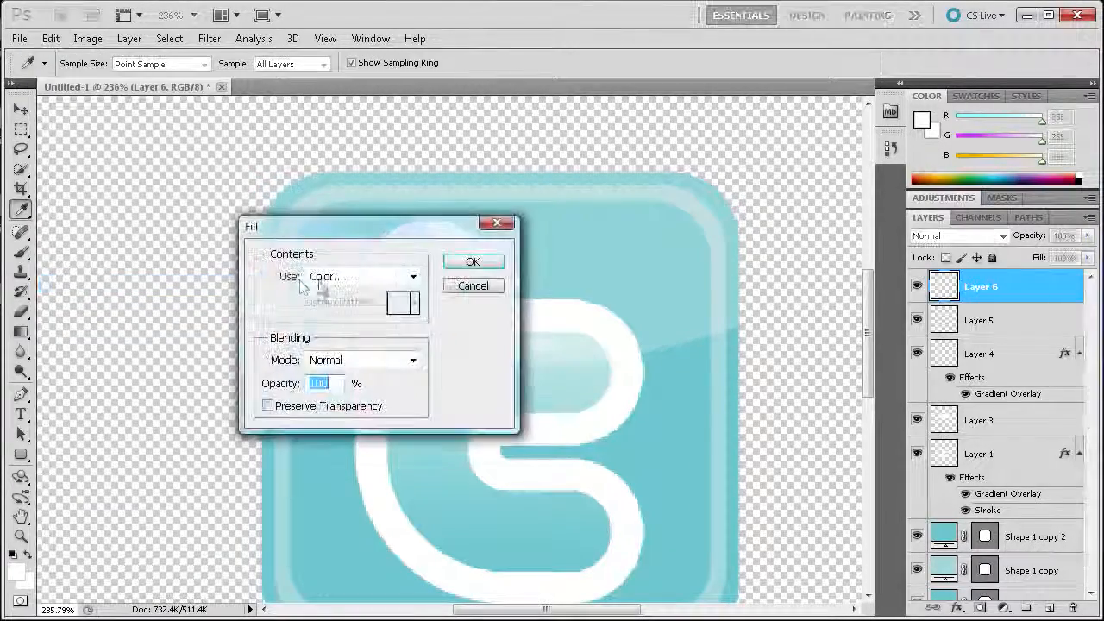
pyautogui.click(412, 276)
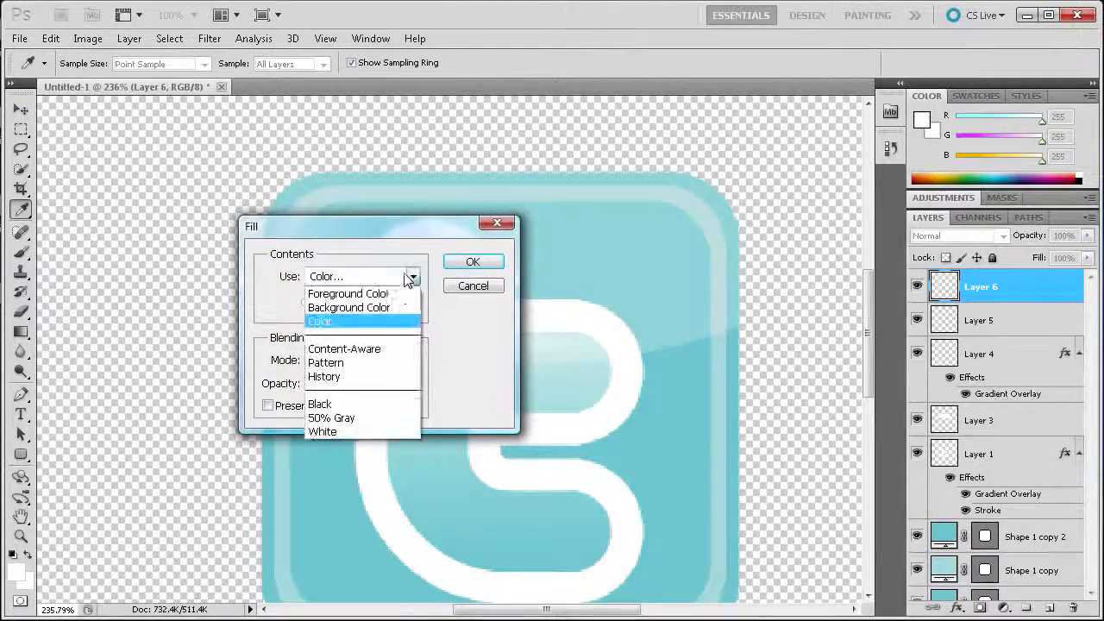
pyautogui.click(380, 323)
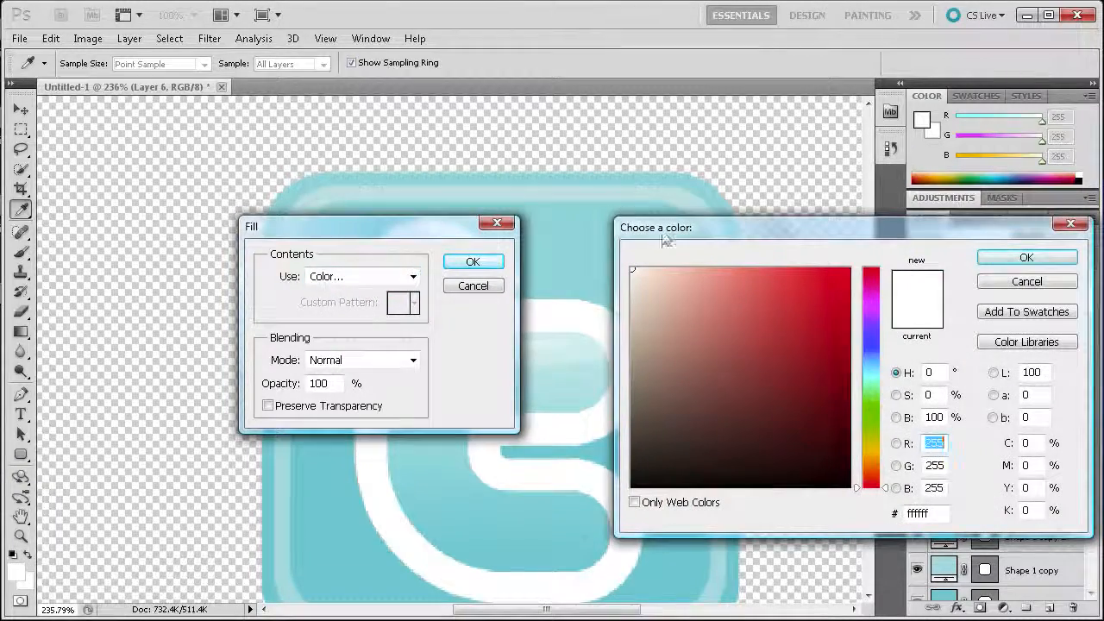
pyautogui.click(1027, 257)
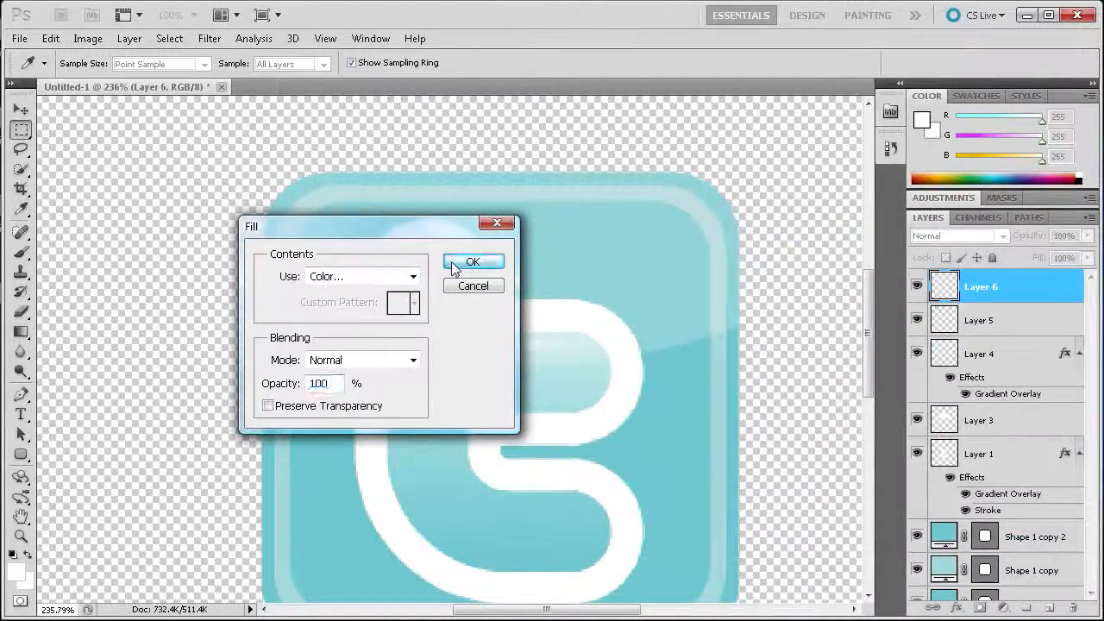
pyautogui.click(473, 260)
pyautogui.press('m')
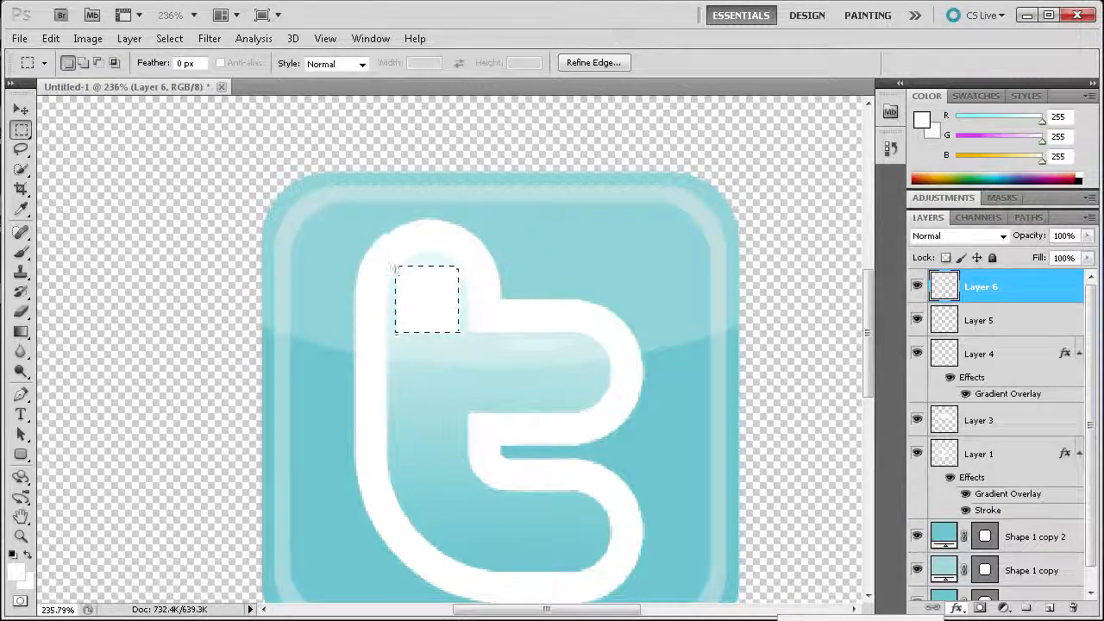
# Add a Gradient Overlay to Layer 6 and set its dark stop to the light blue sampled from the t just below the selection
pyautogui.click(863, 618)
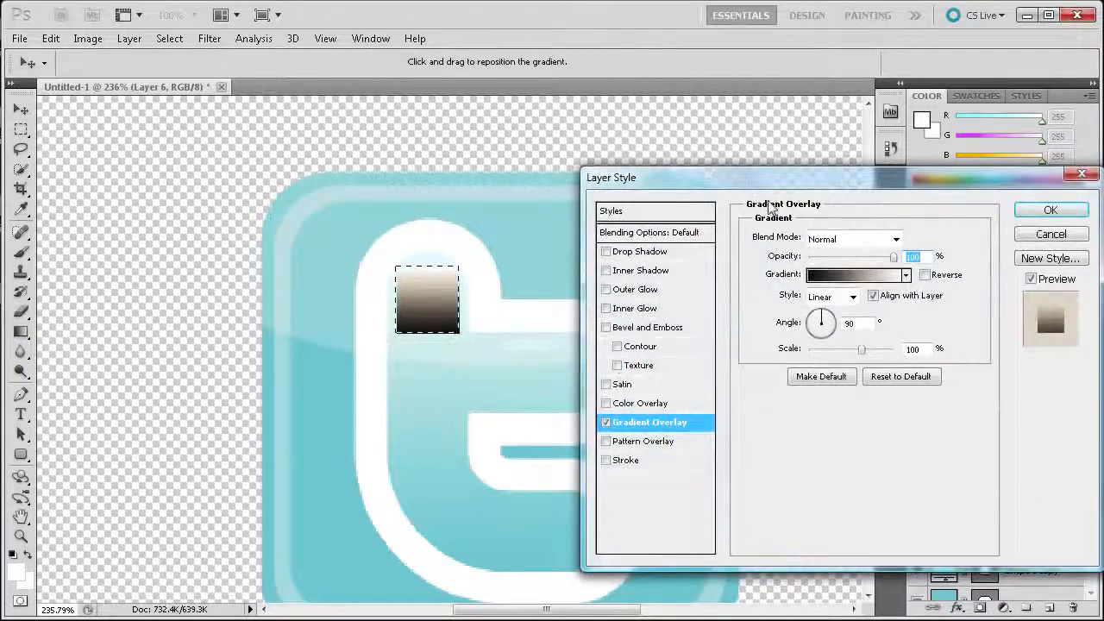
pyautogui.moveTo(729, 164); pyautogui.dragTo(643, 141)
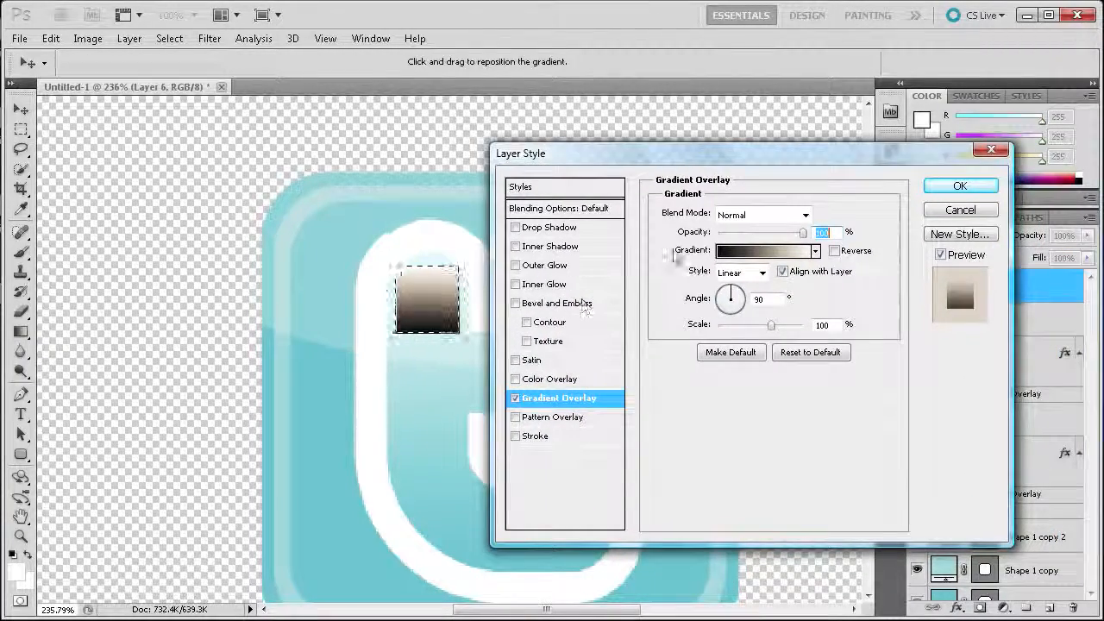
pyautogui.click(747, 252)
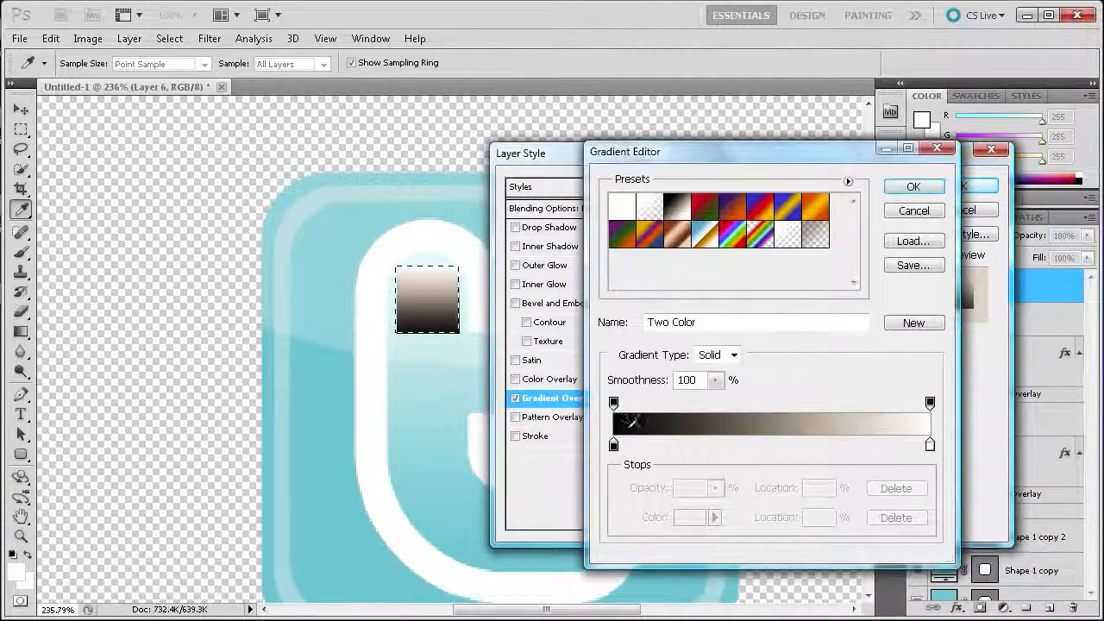
pyautogui.doubleClick(614, 445)
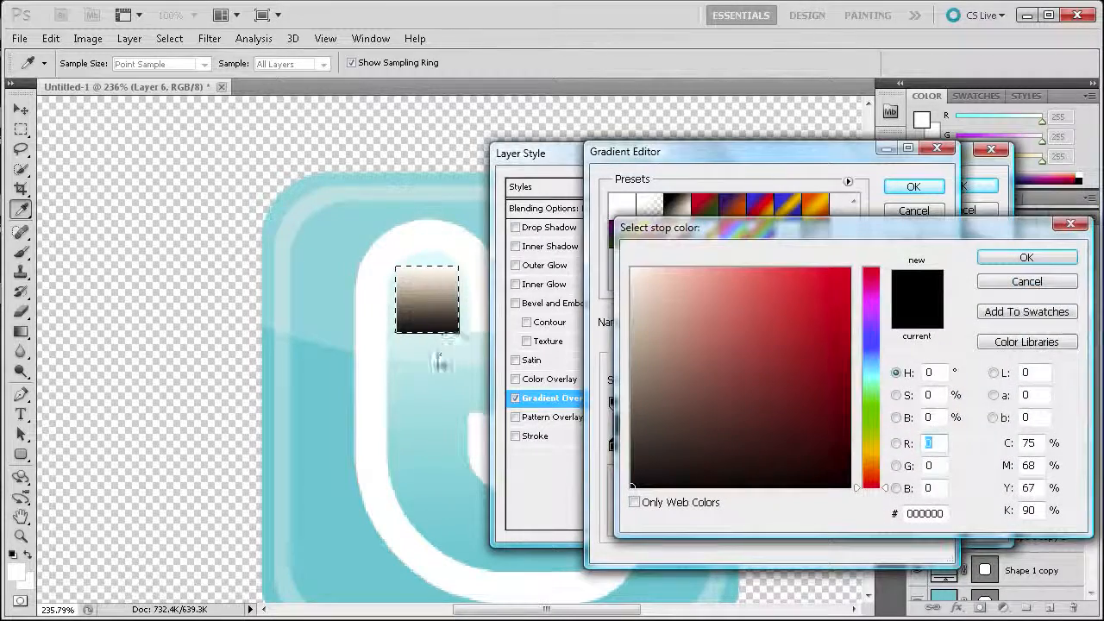
pyautogui.click(427, 343)
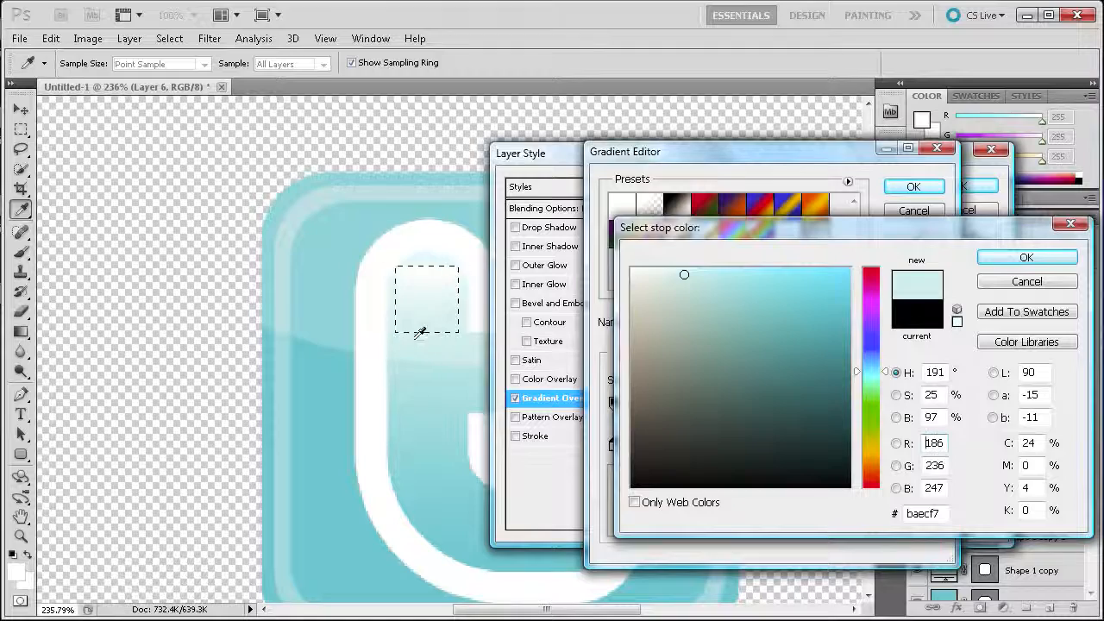
pyautogui.click(1016, 259)
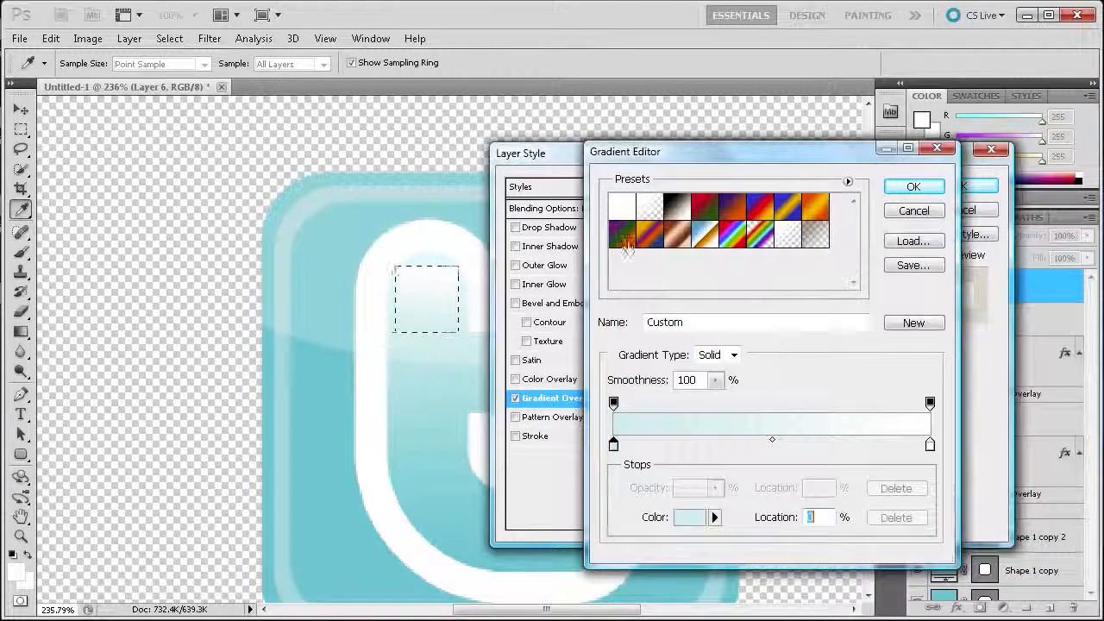
# Set the overlay gradient's end stop at 100% to a very pale version of the sampled blue and apply the layer style
pyautogui.doubleClick(930, 444)
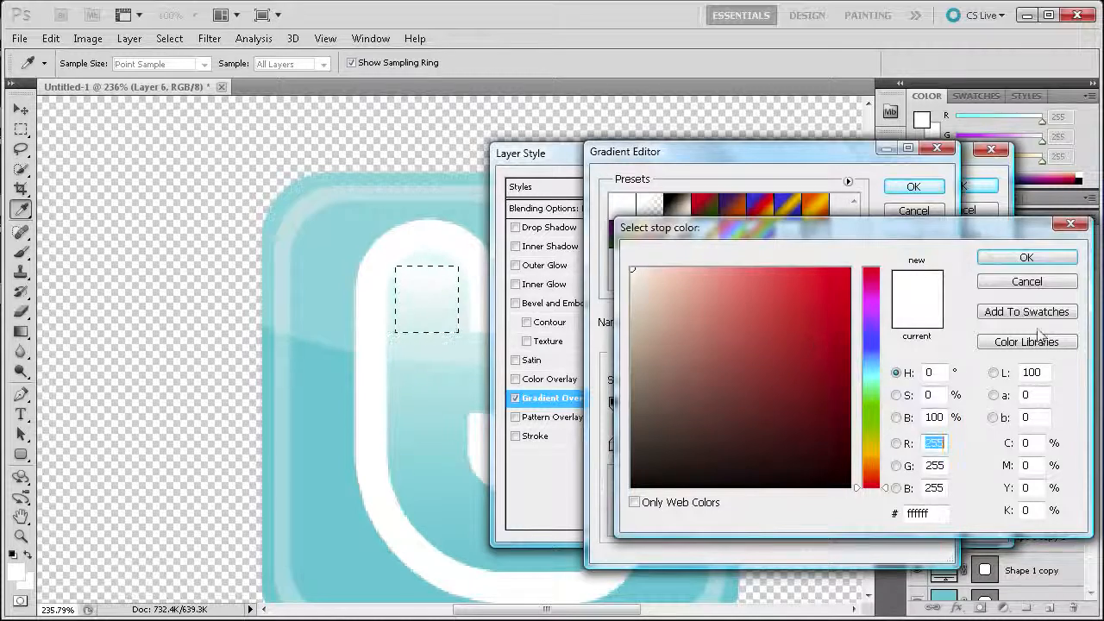
pyautogui.click(1027, 283)
pyautogui.click(431, 338)
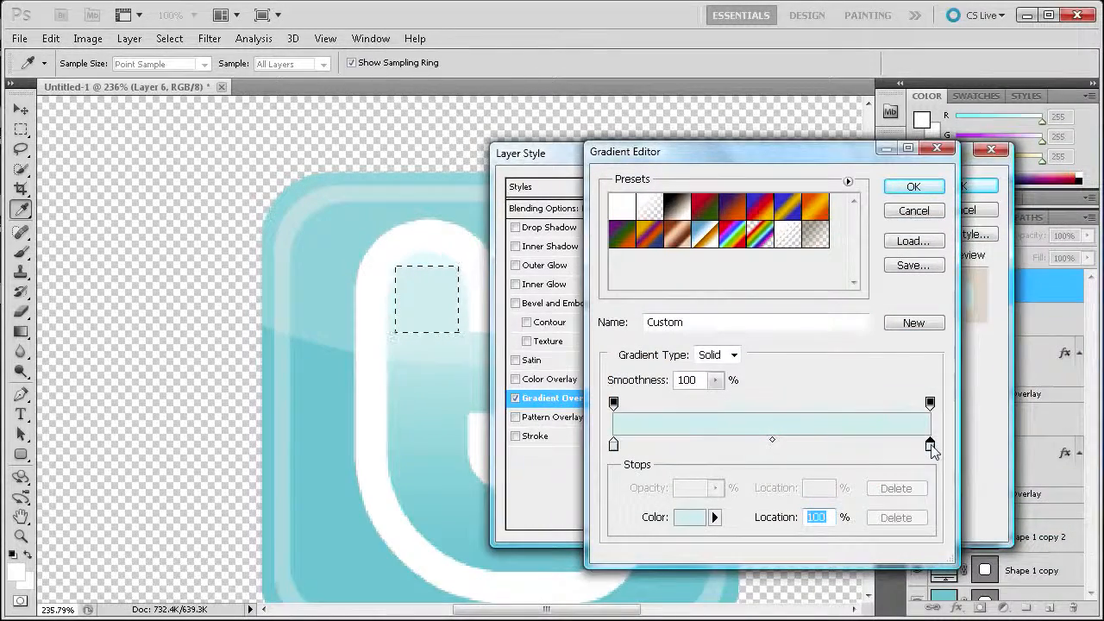
pyautogui.doubleClick(930, 445)
pyautogui.moveTo(682, 274); pyautogui.dragTo(649, 270)
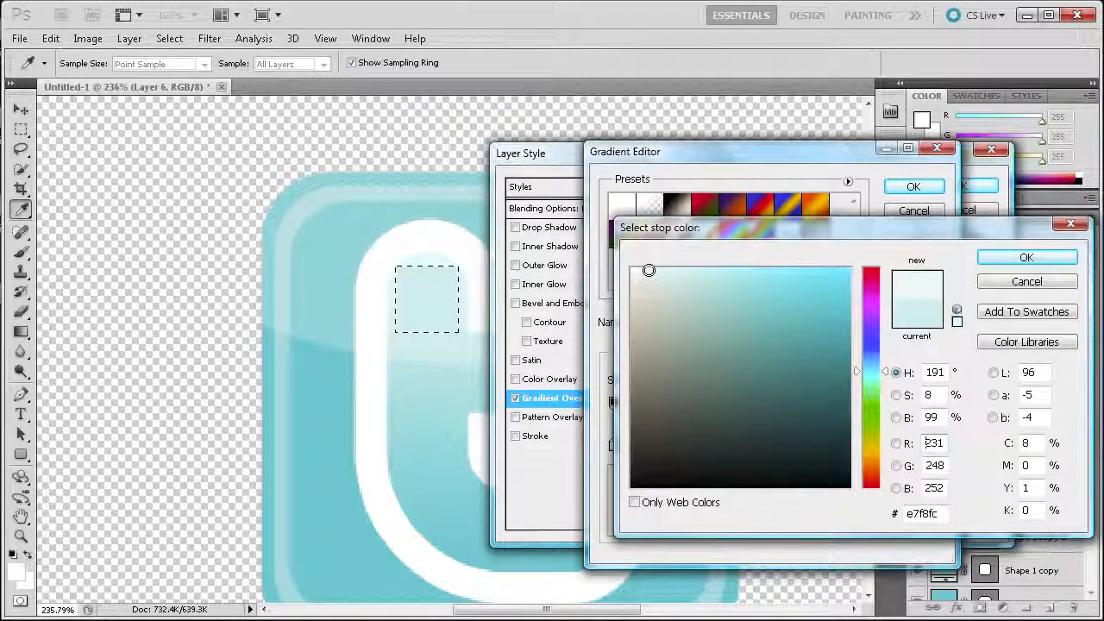
pyautogui.click(1027, 259)
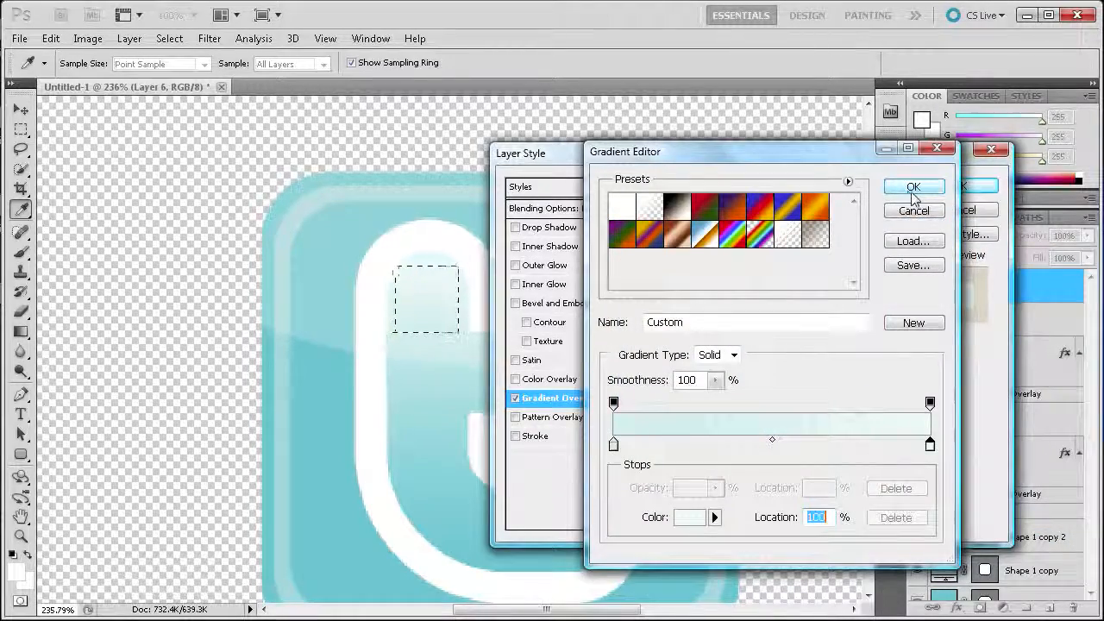
pyautogui.click(914, 187)
pyautogui.click(963, 187)
pyautogui.press('m')
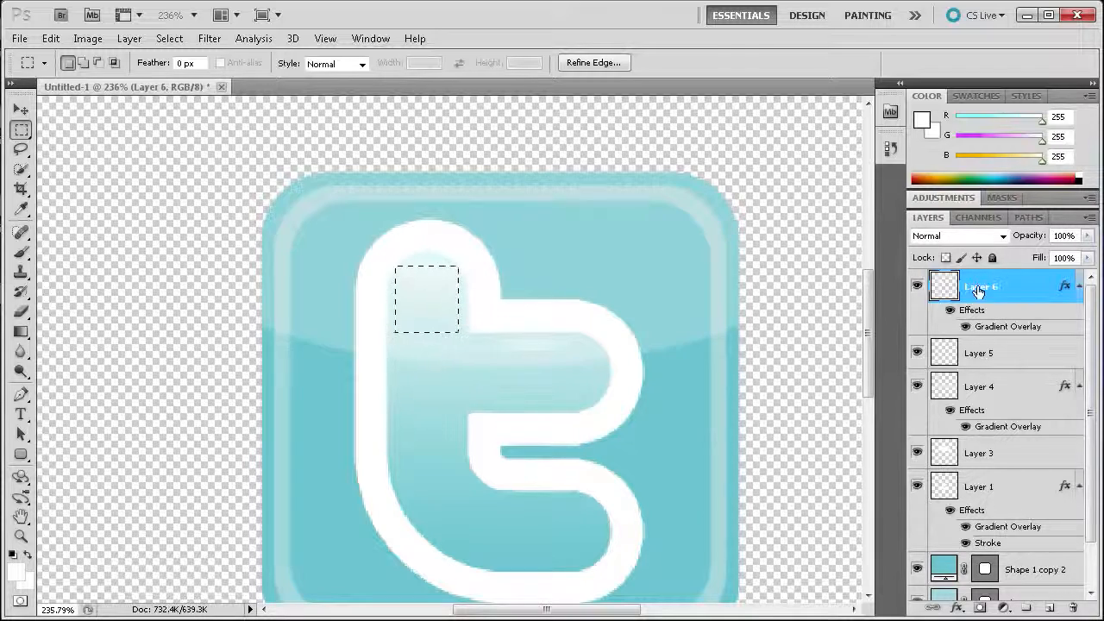
# Move Layer 6 beneath Layer 5 in the layer order and clear the rectangular selection
pyautogui.moveTo(988, 290); pyautogui.dragTo(991, 366)
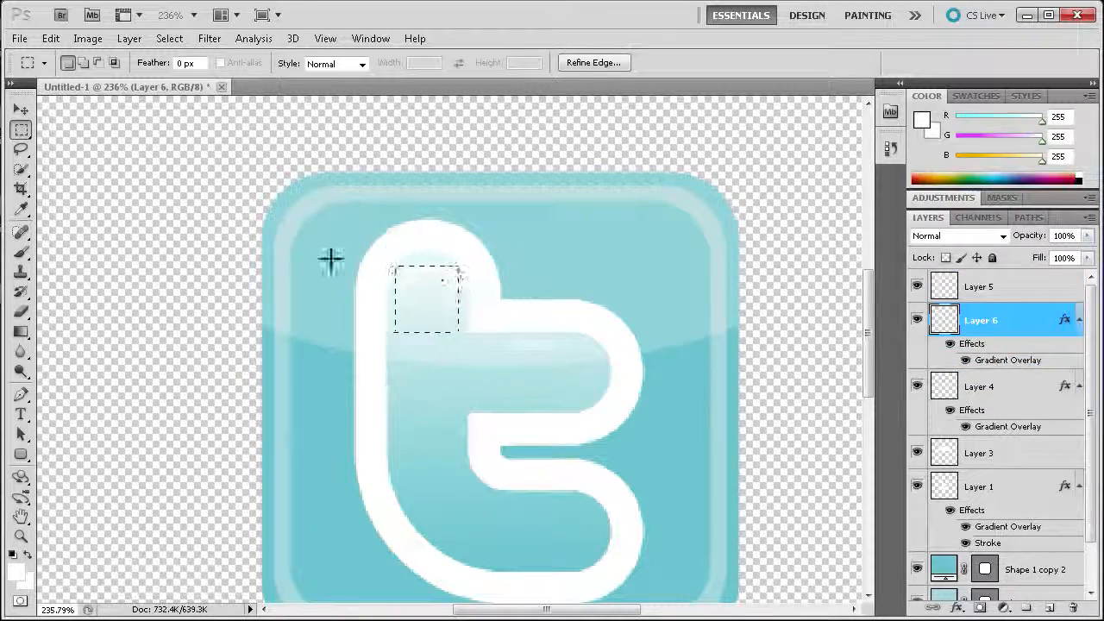
pyautogui.click(20, 536)
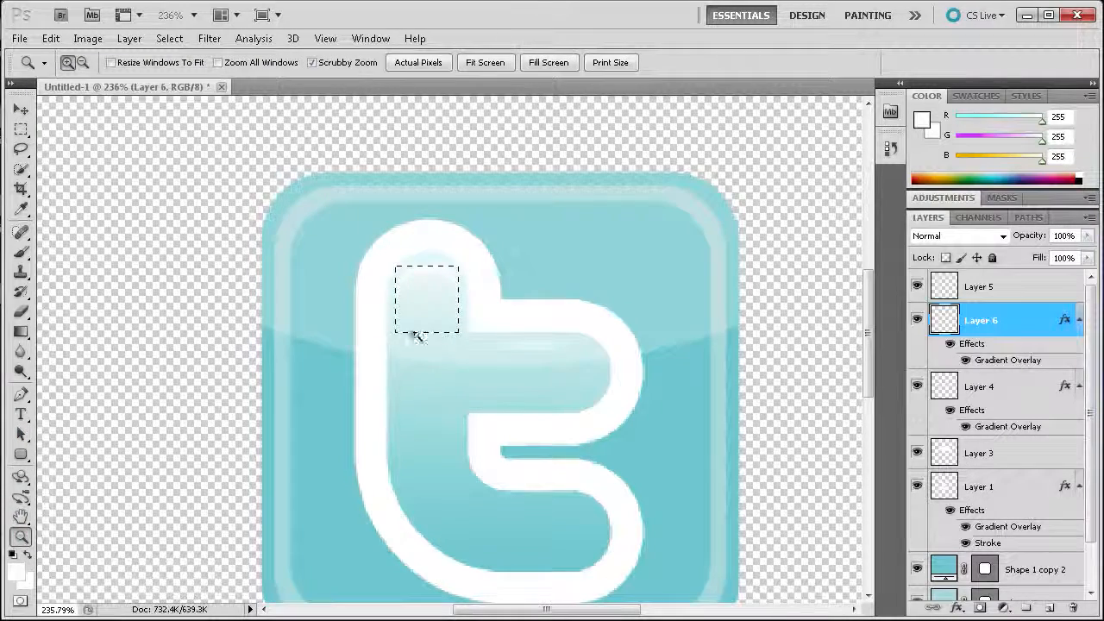
pyautogui.click(20, 128)
pyautogui.hotkey('ctrl', 'd')
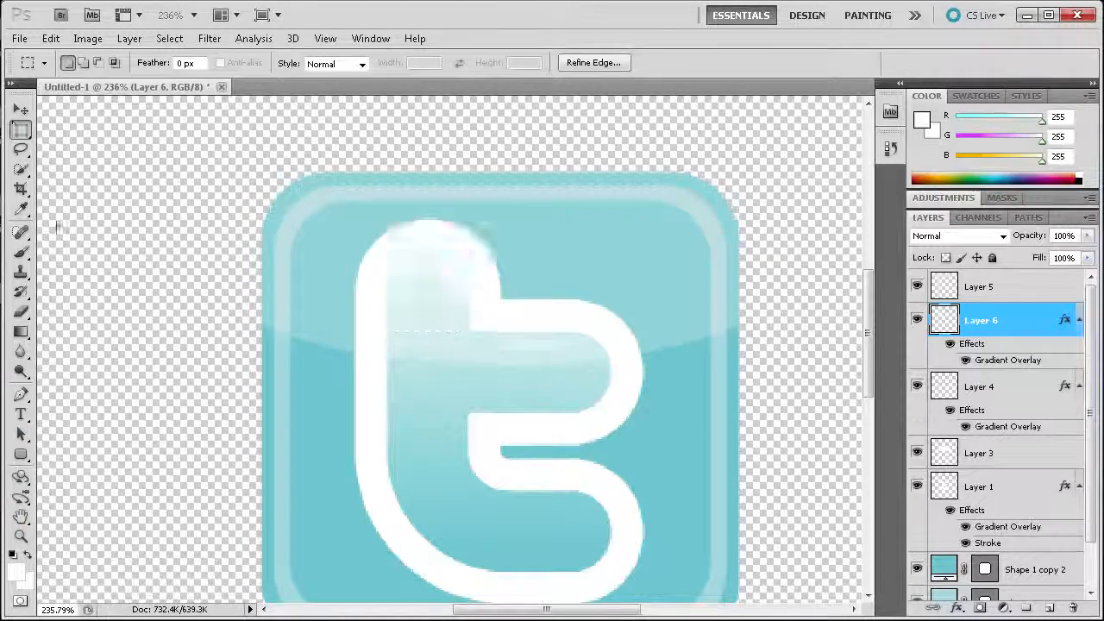
pyautogui.click(20, 535)
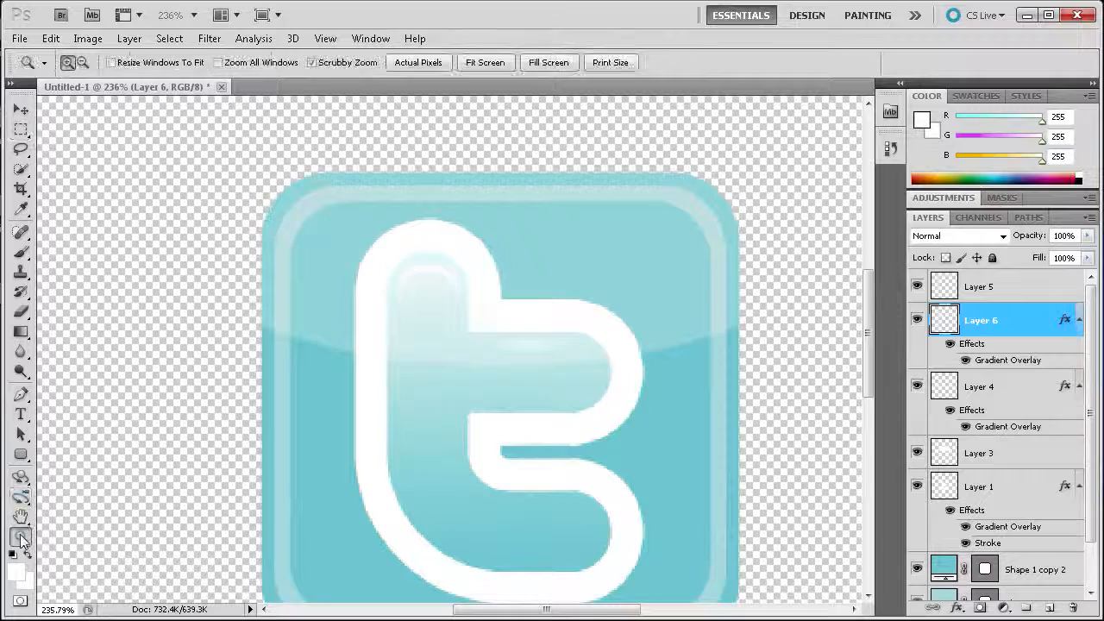
pyautogui.click(418, 269)
pyautogui.click(418, 275)
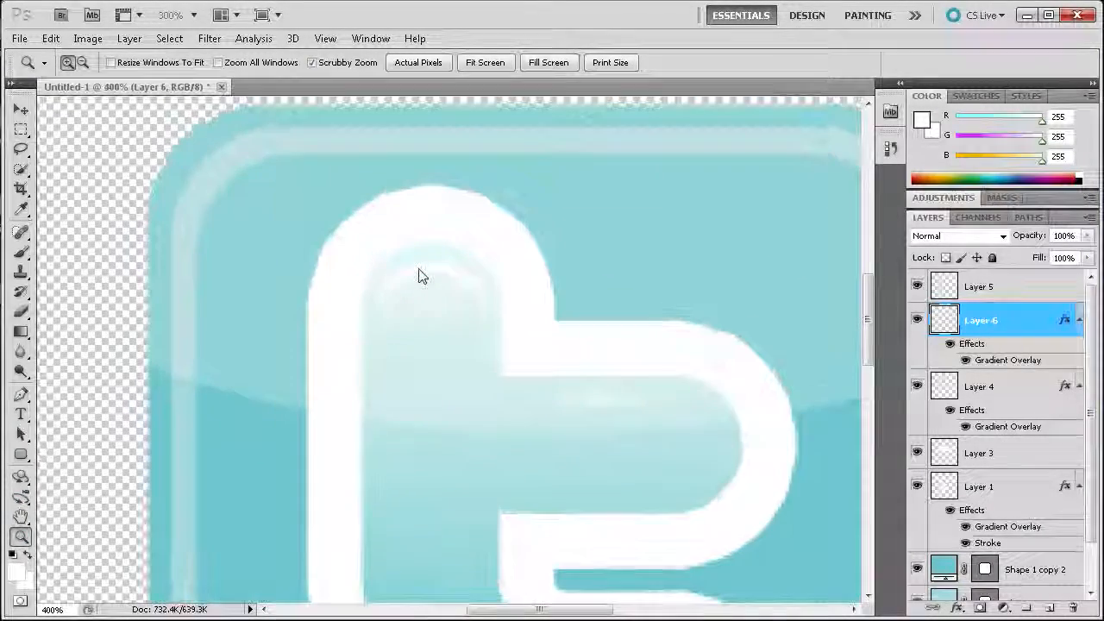
pyautogui.click(418, 274)
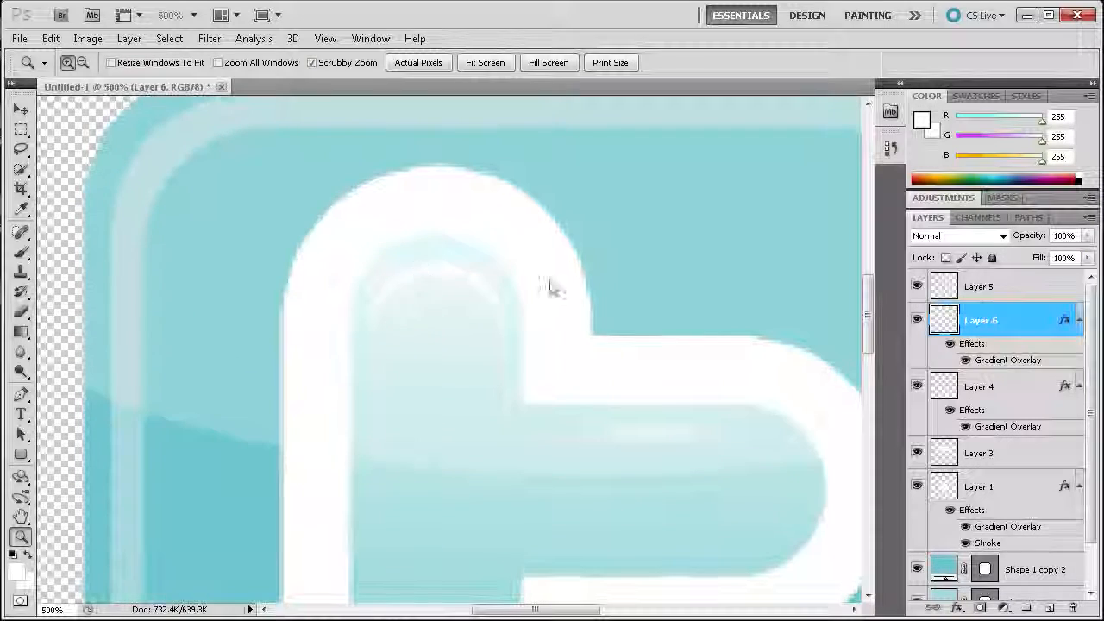
pyautogui.click(21, 112)
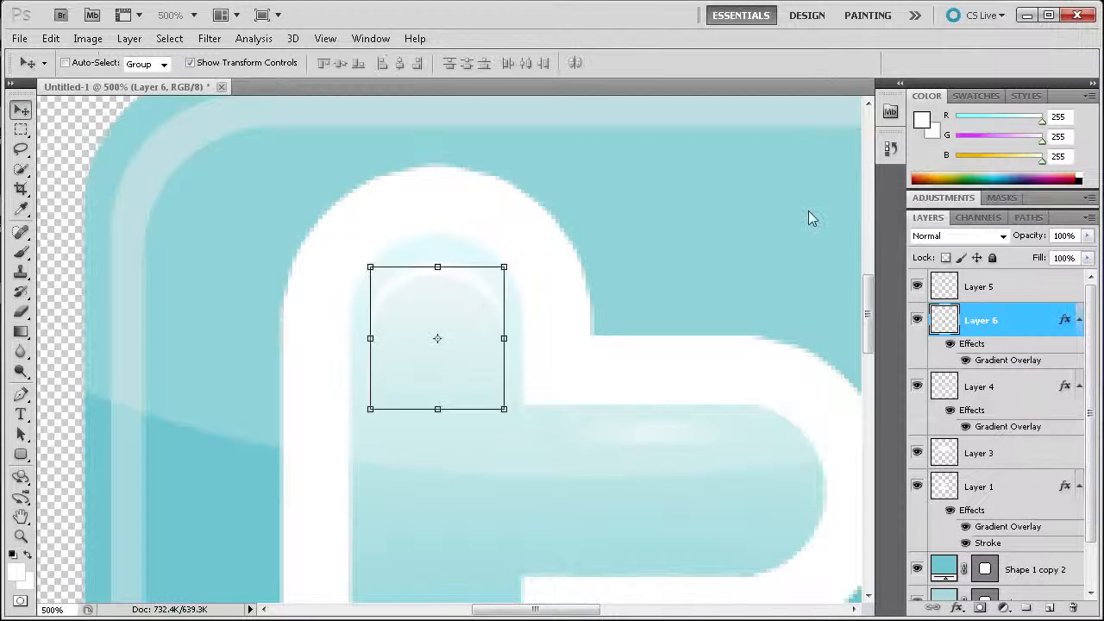
pyautogui.click(943, 285)
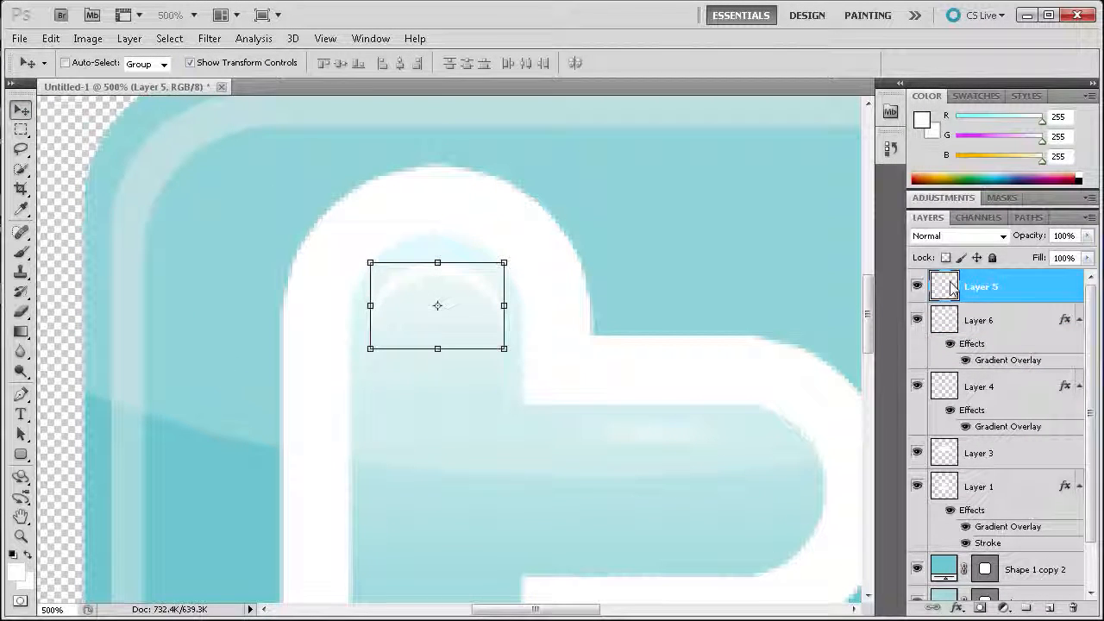
pyautogui.keyDown('ctrl'); pyautogui.click(951, 290); pyautogui.keyUp('ctrl')
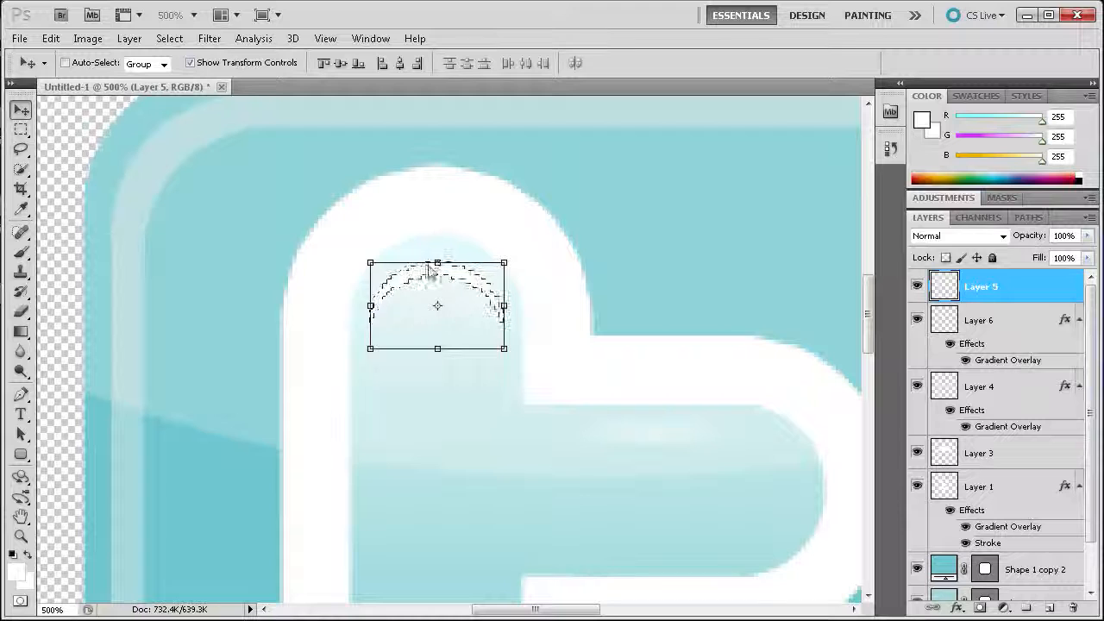
pyautogui.click(20, 129)
pyautogui.click(113, 196)
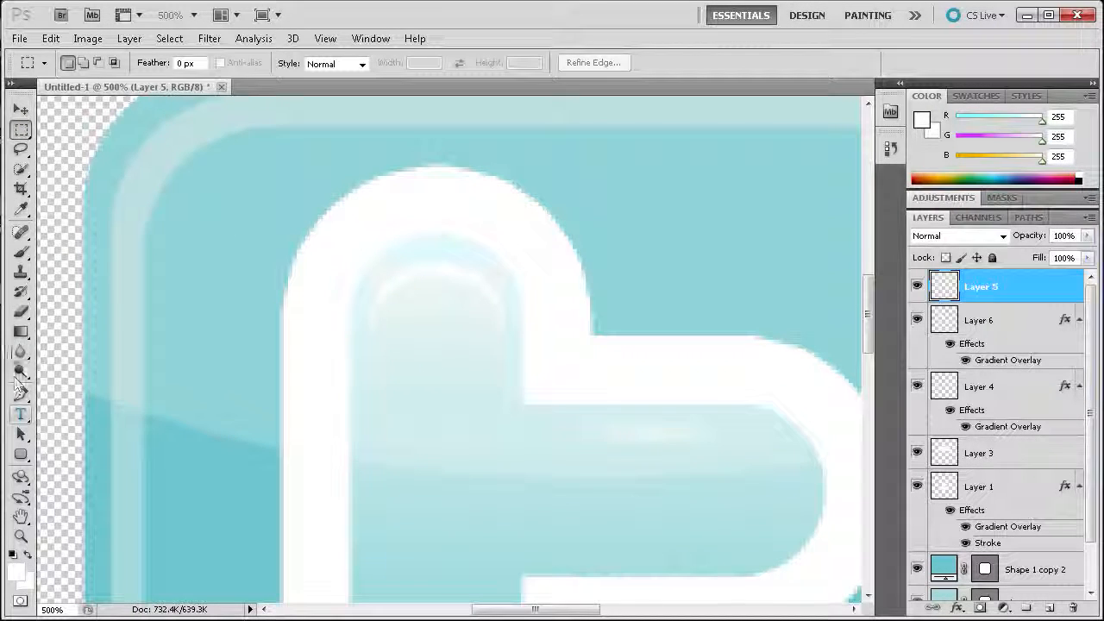
# Reduce the Eraser brush to 6 px and erase Layer 6's corners that extend outside the crescent in the t's stem
pyautogui.click(20, 312)
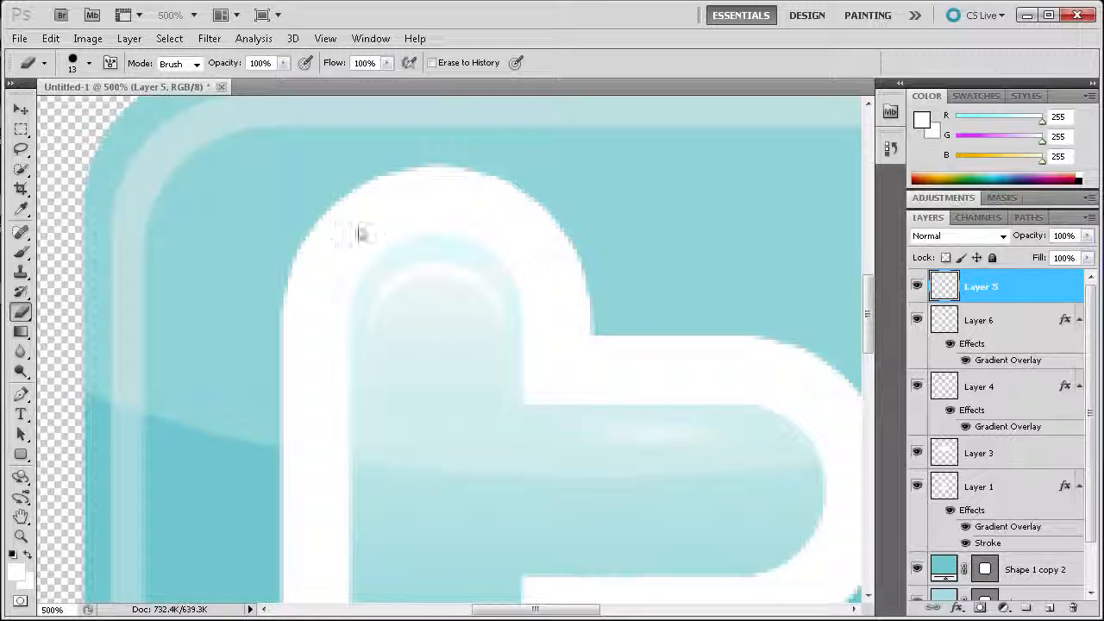
pyautogui.press('[')
pyautogui.press('[')
pyautogui.press('[')
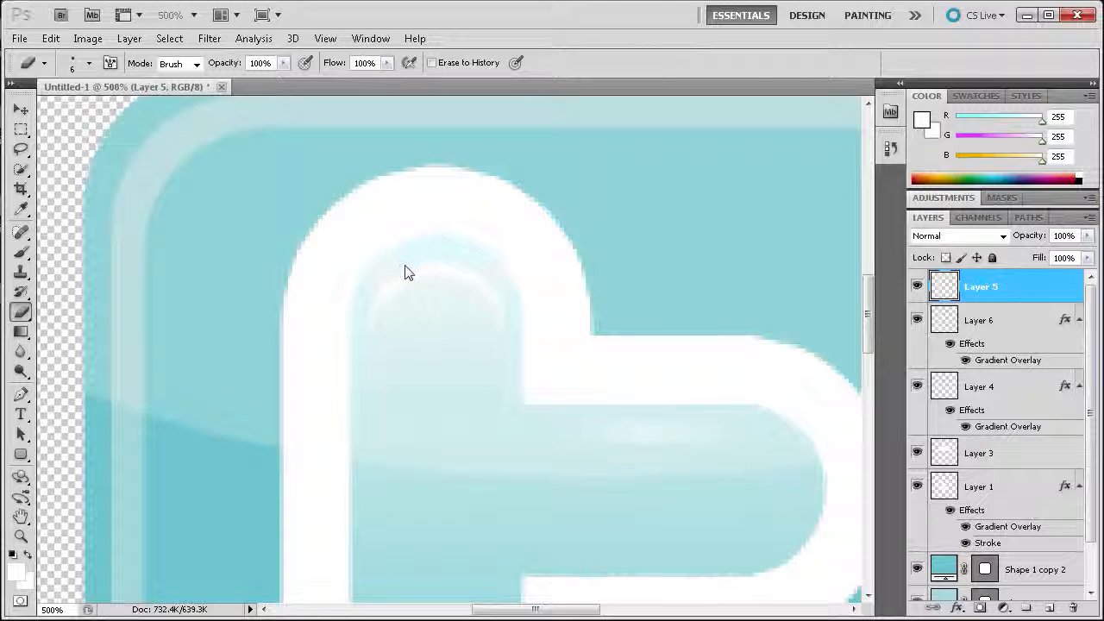
pyautogui.click(971, 321)
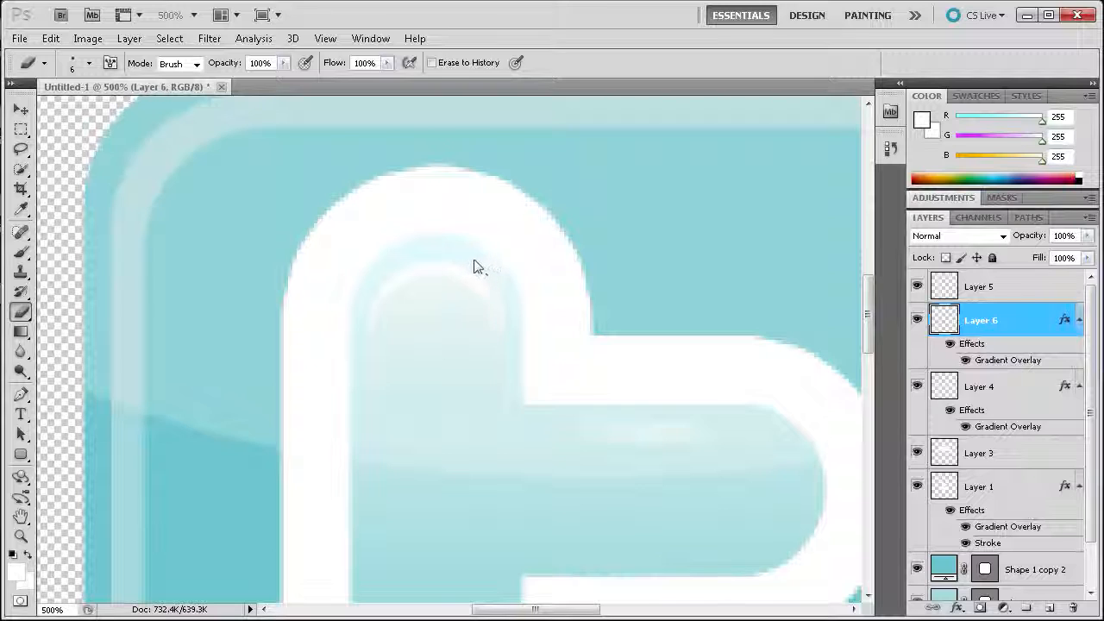
pyautogui.moveTo(494, 274); pyautogui.dragTo(457, 257)
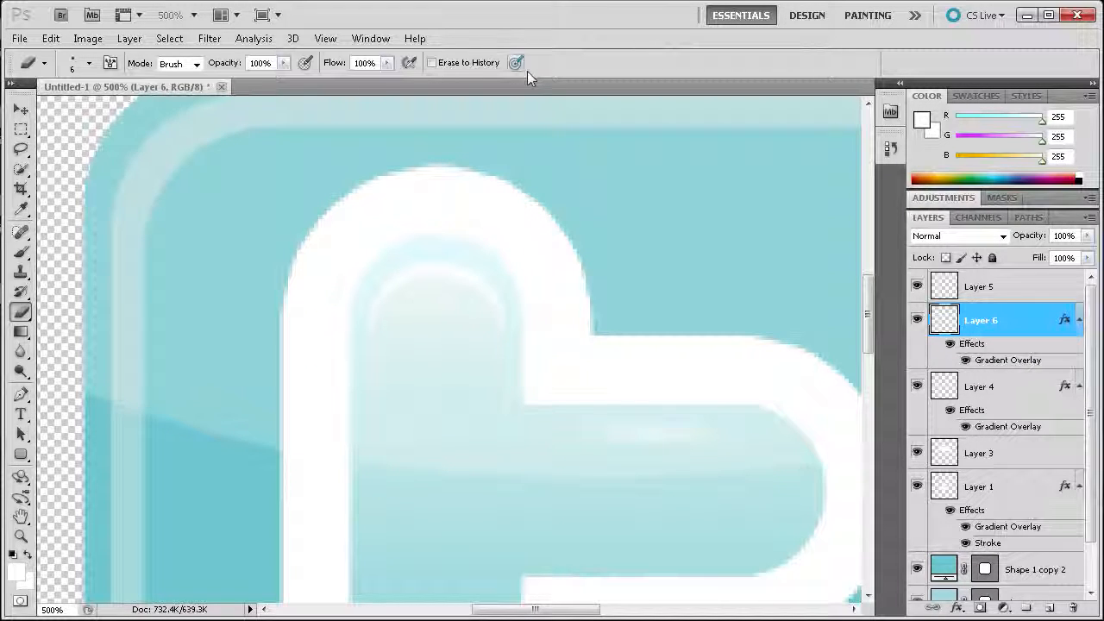
# Change the 100% stop of Layer 6's Gradient Overlay to white (ffffff) and apply the style
pyautogui.scroll(-3, 406, 303)
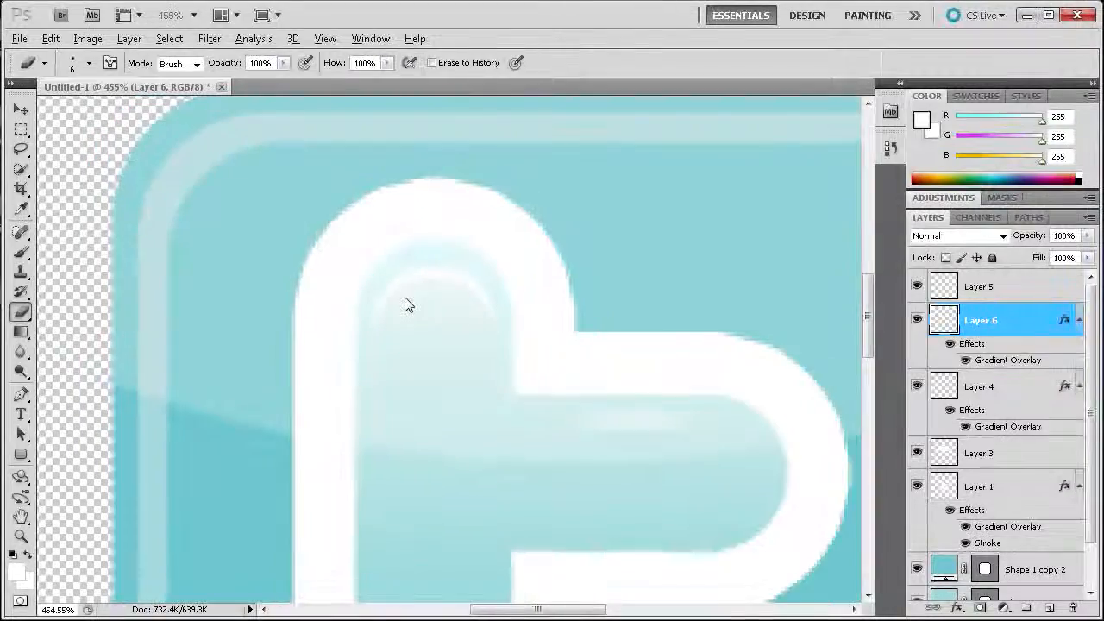
pyautogui.scroll(-5, 409, 303)
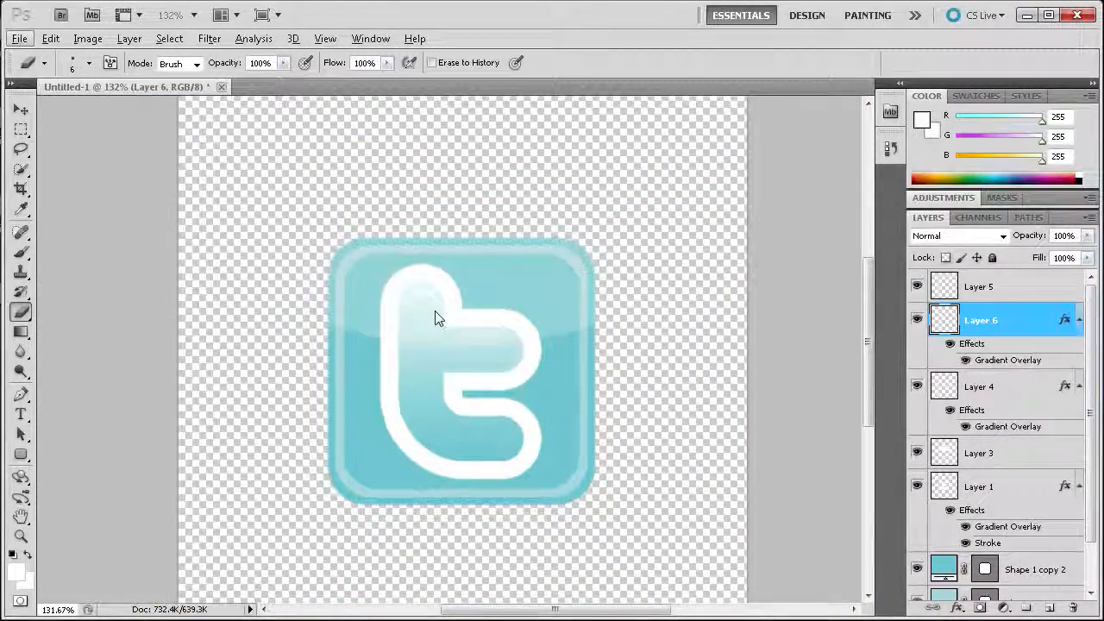
pyautogui.doubleClick(1012, 359)
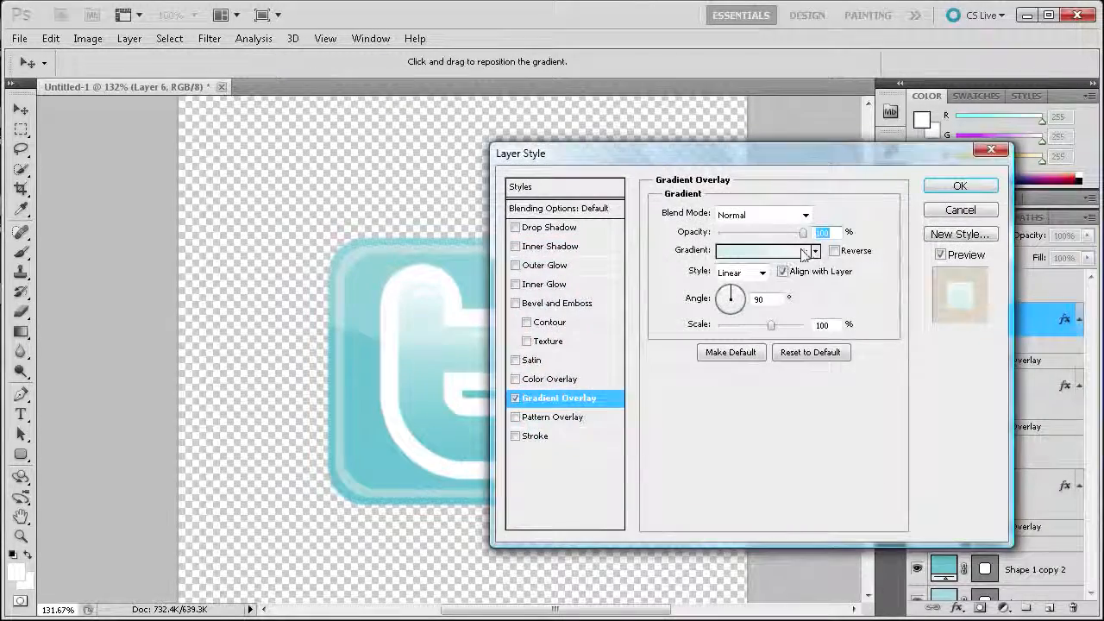
pyautogui.click(758, 250)
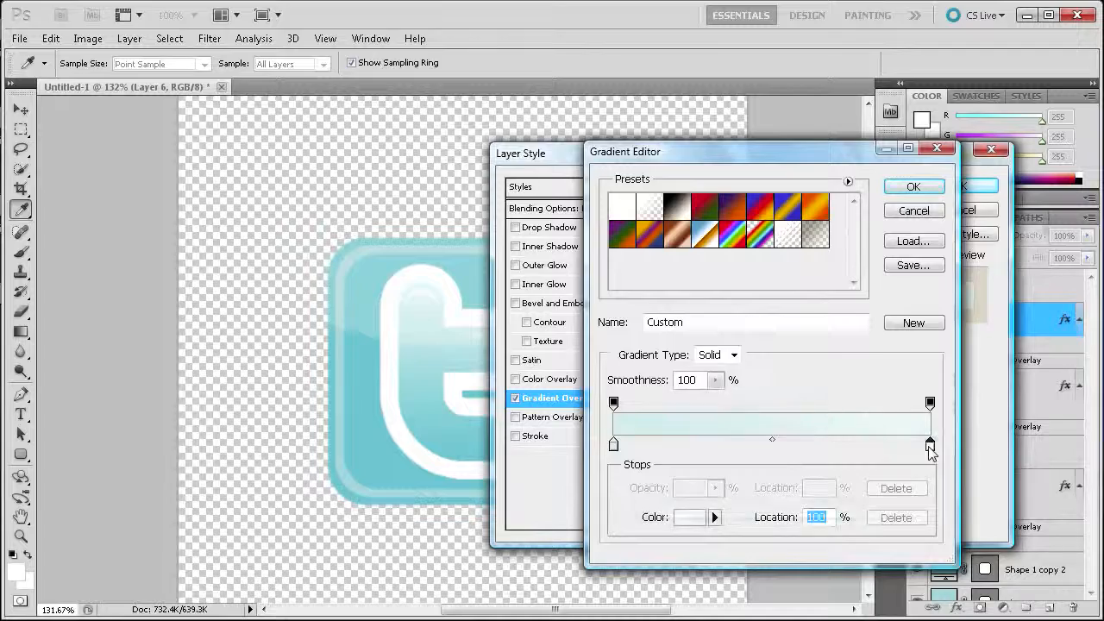
pyautogui.doubleClick(930, 445)
pyautogui.moveTo(644, 269); pyautogui.dragTo(630, 268)
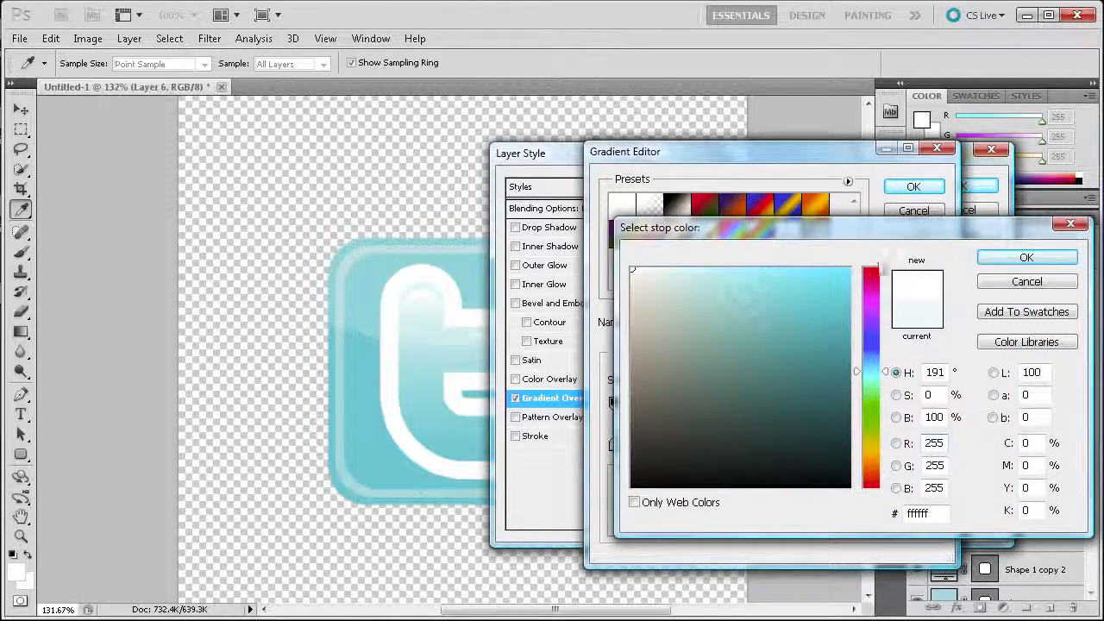
pyautogui.click(1027, 258)
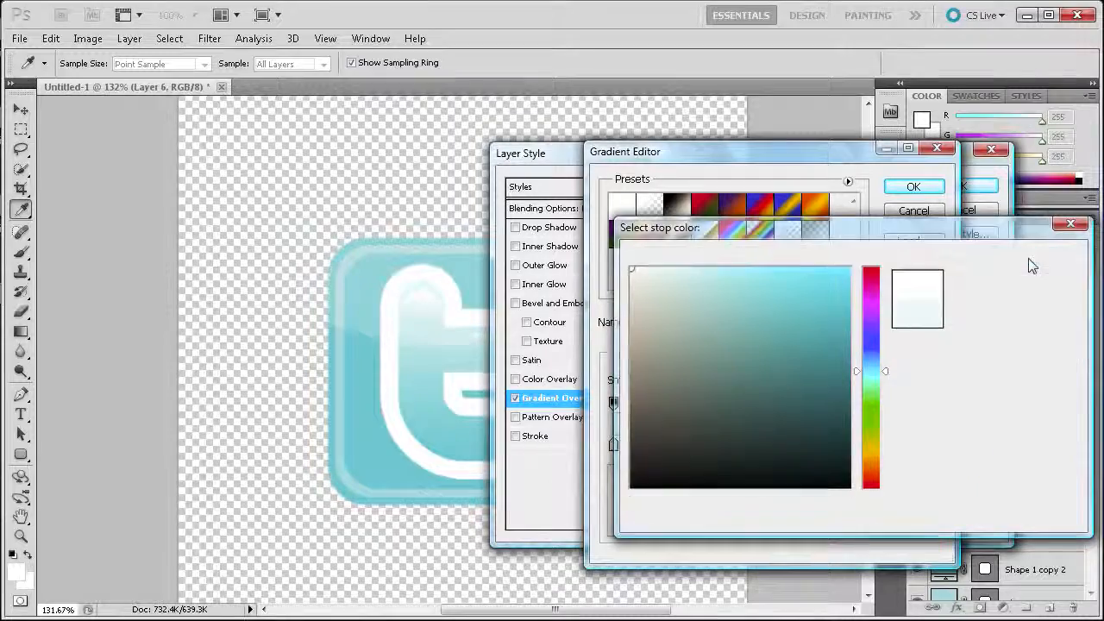
pyautogui.click(934, 186)
pyautogui.click(973, 186)
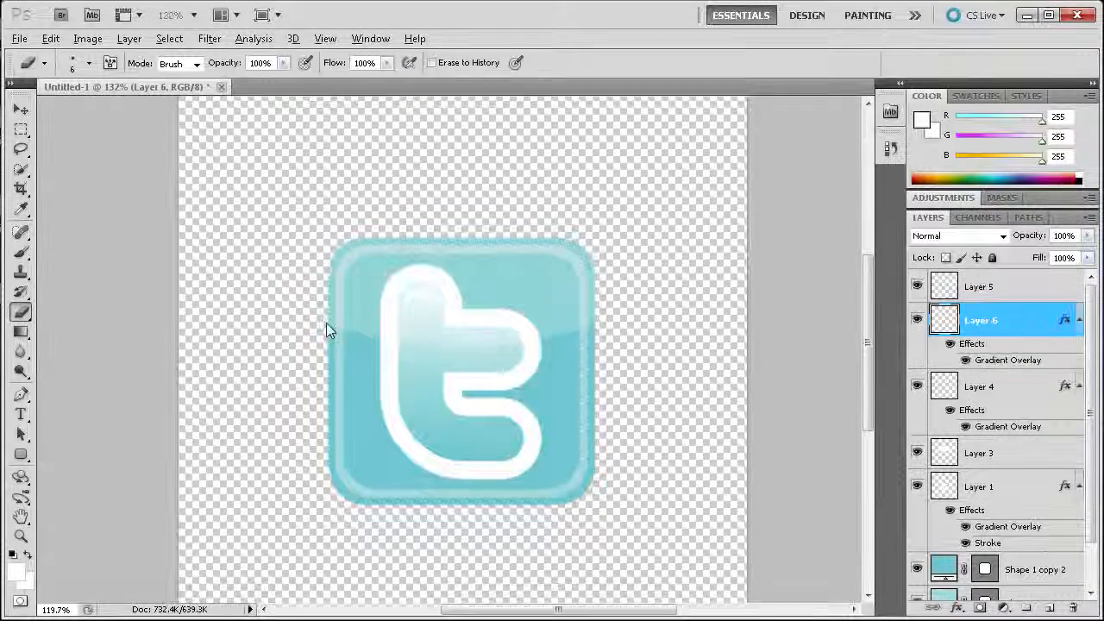
pyautogui.scroll(-1, 326, 331)
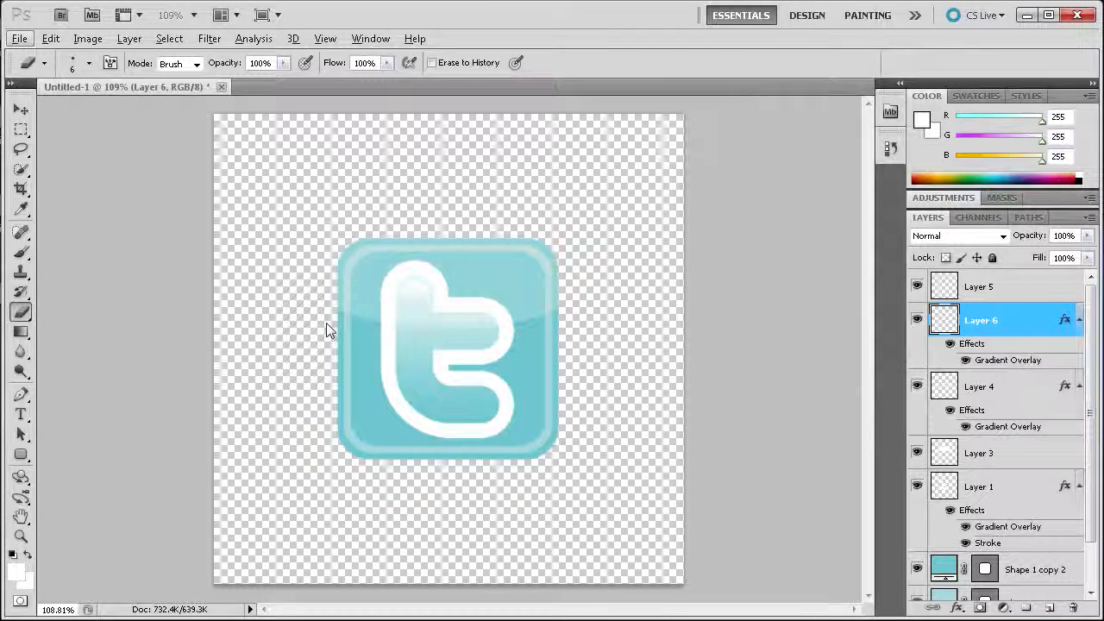